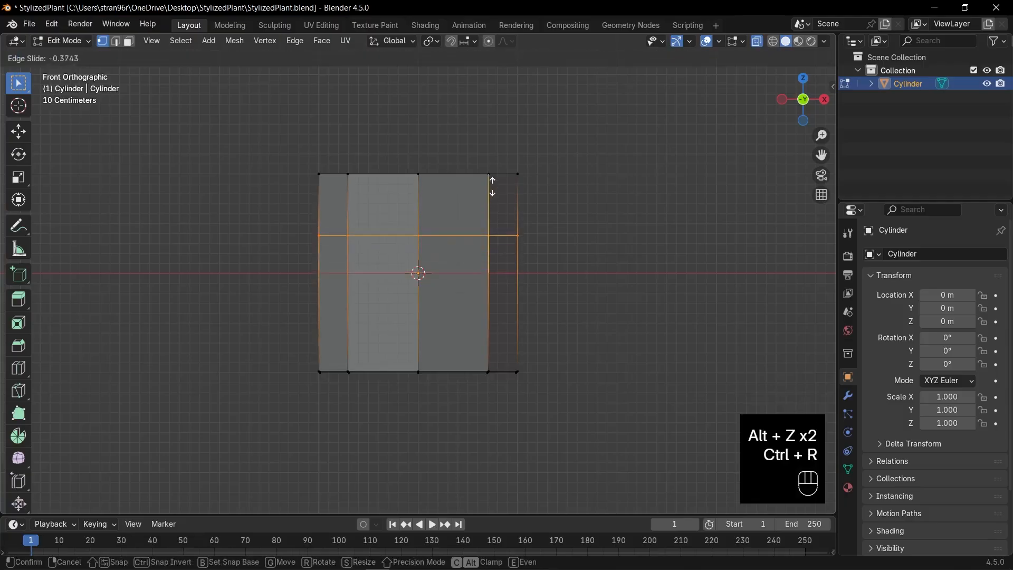
Place the edge loop near the cylinder's top and extrude the face band above it outward along its normals to form a rim.
left_click(497, 168)
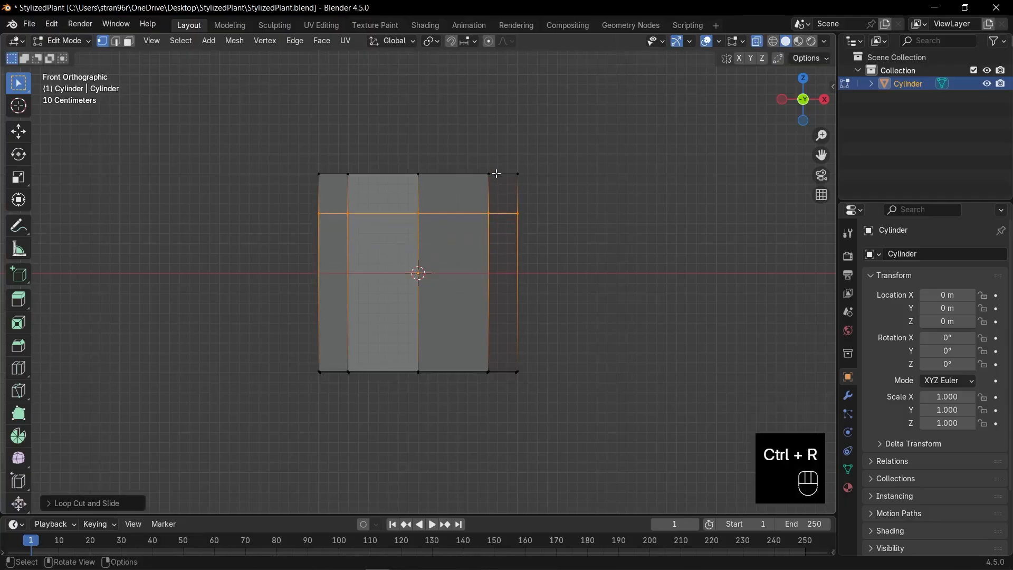
key("3")
left_click(515, 205, "alt")
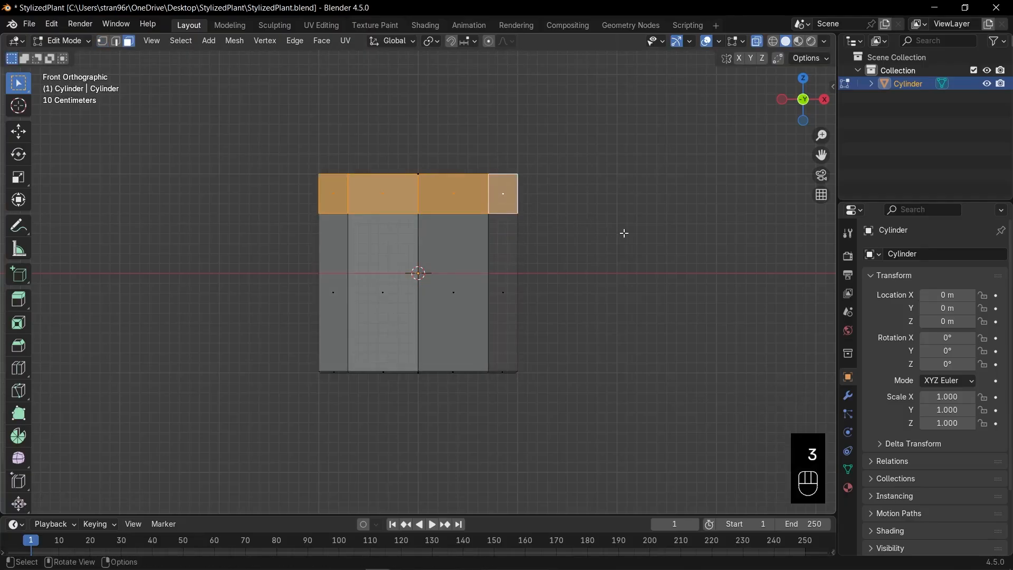
key("alt+e")
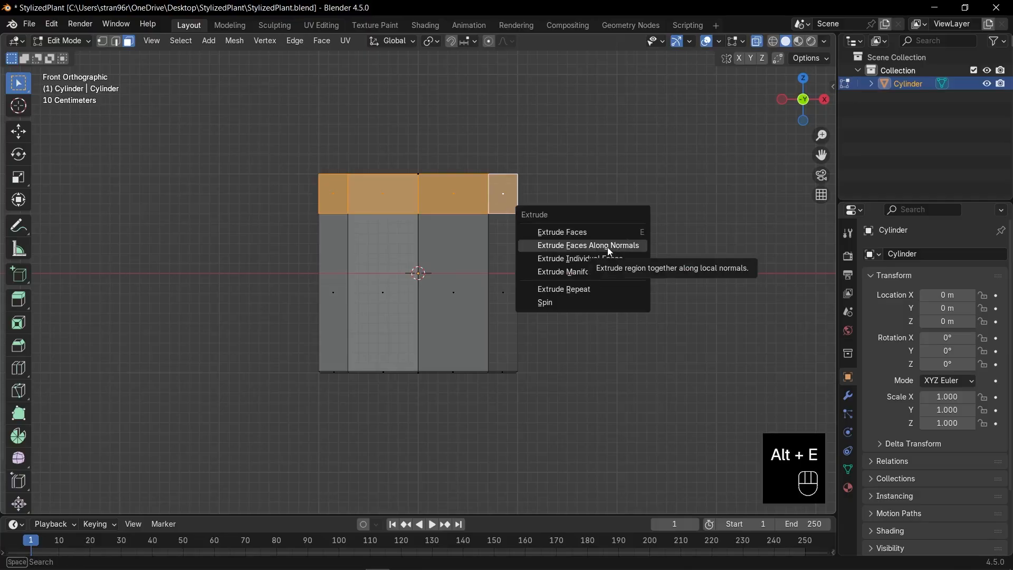
left_click(608, 247)
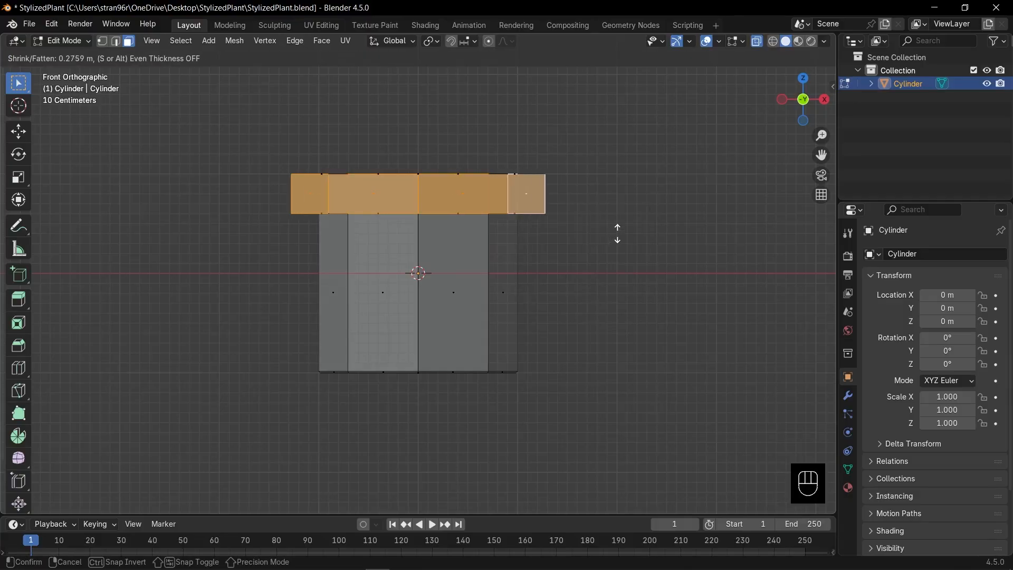
left_click(619, 234)
middle_click_drag(619, 234, 592, 262)
key("alt+z")
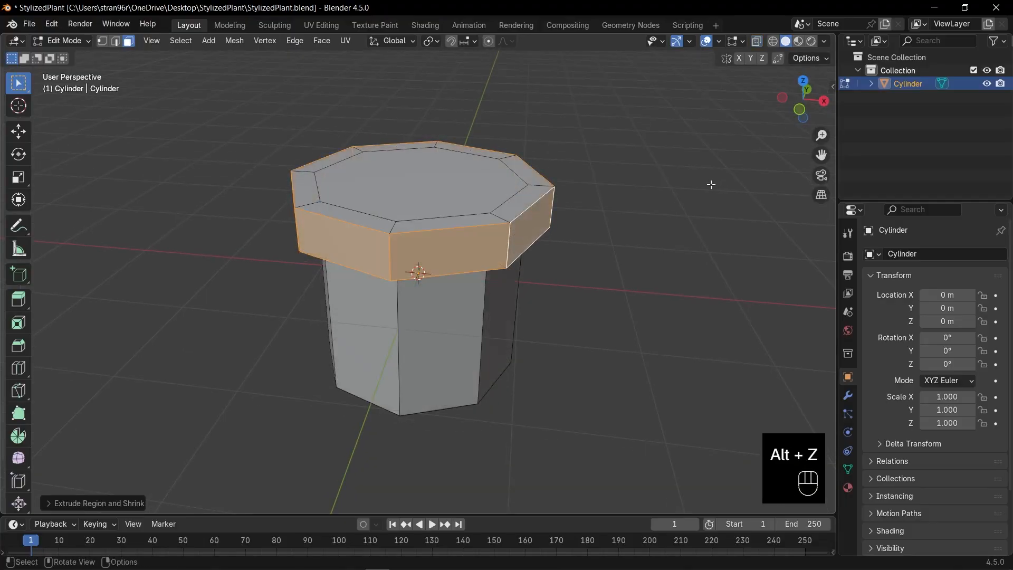
Shrink the inner top face slightly, extrude it down inside the rim, and narrow the recessed face a little.
left_click(459, 196)
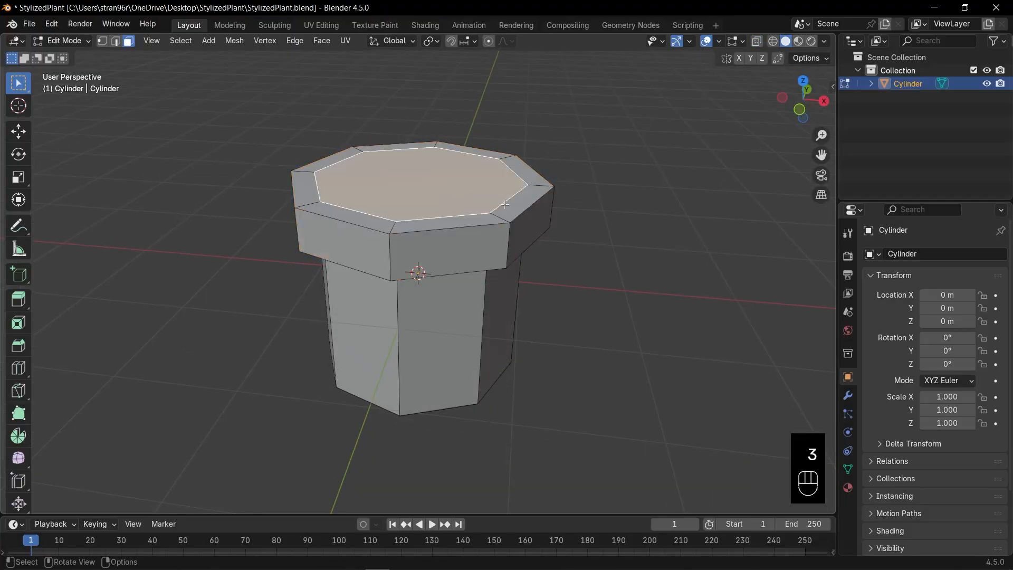
key("s")
left_click(554, 210)
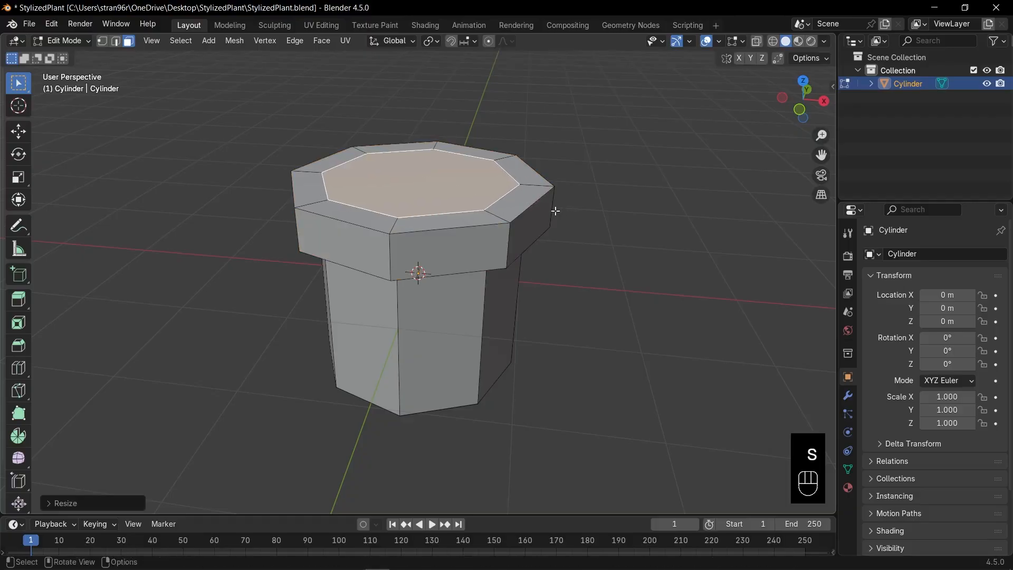
key("e")
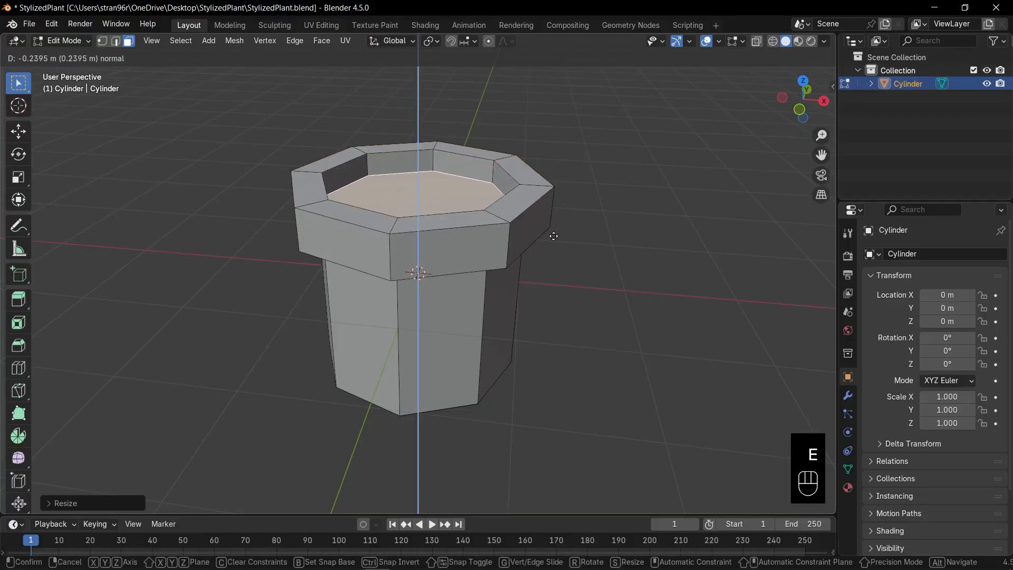
left_click(553, 237)
key("s")
left_click(565, 237)
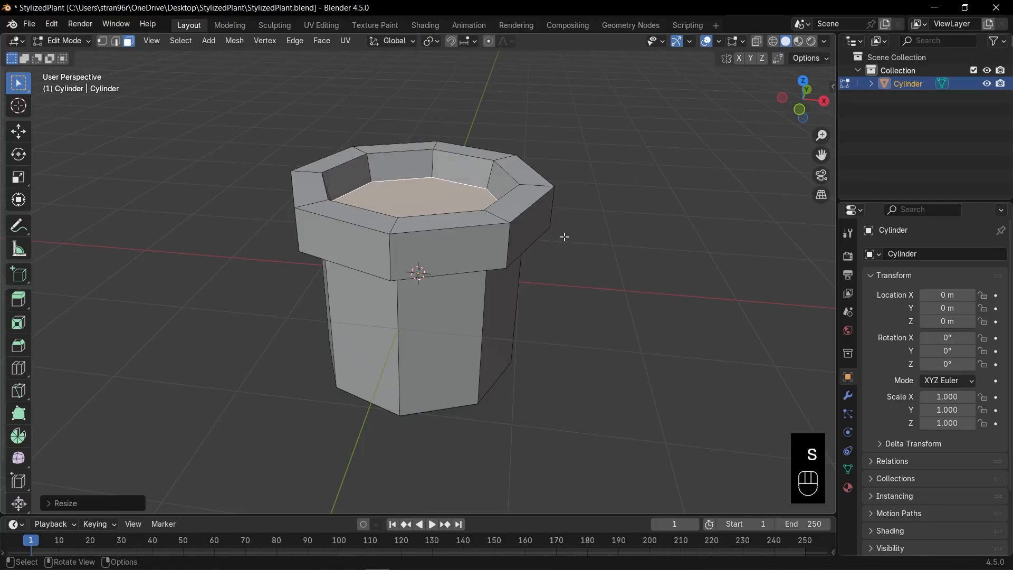
Taper the pot by scaling its bottom vertices to about 0.65 in the front view.
key("KP_1")
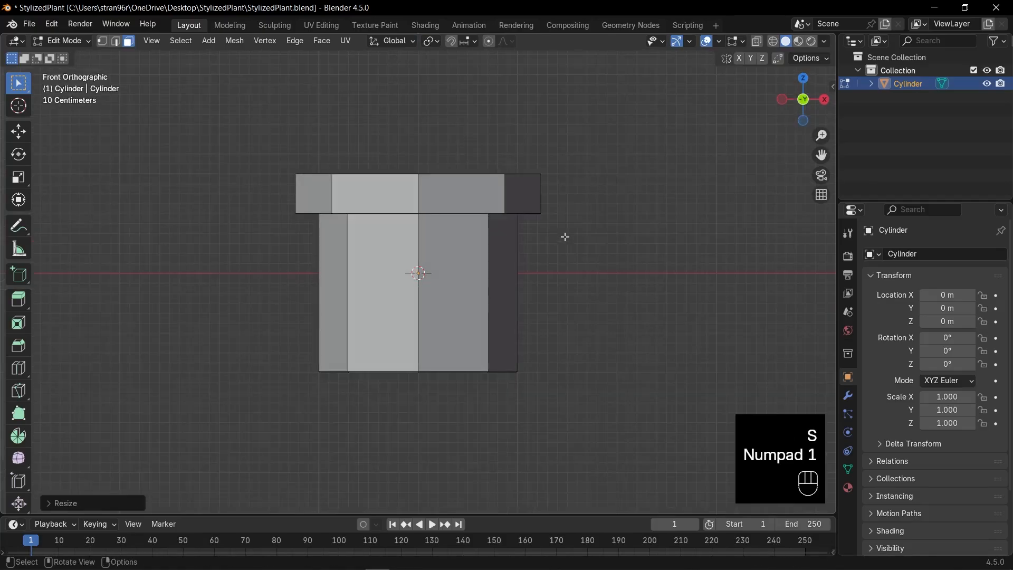
key("1")
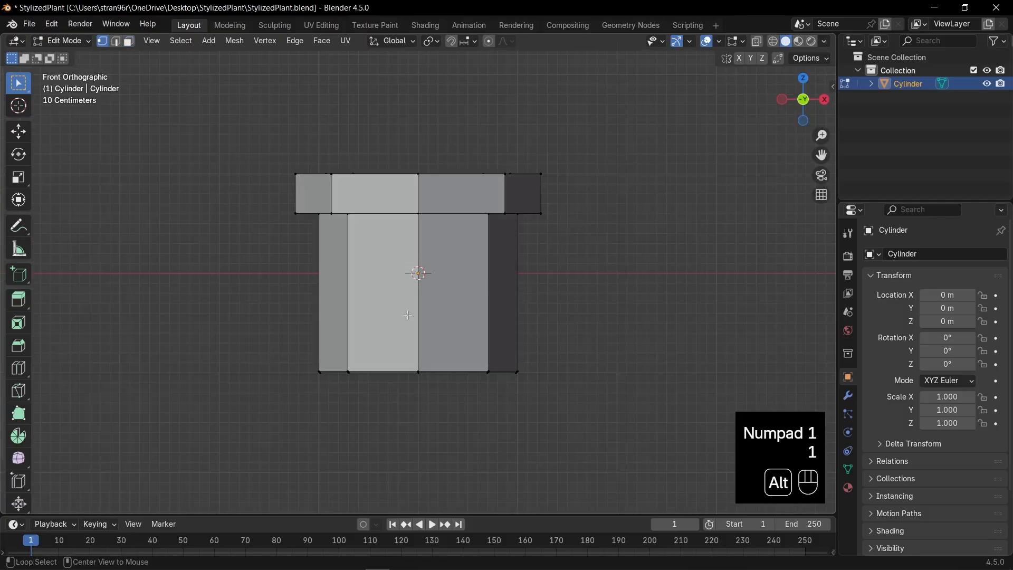
key("alt+z")
left_click_drag(199, 328, 570, 398)
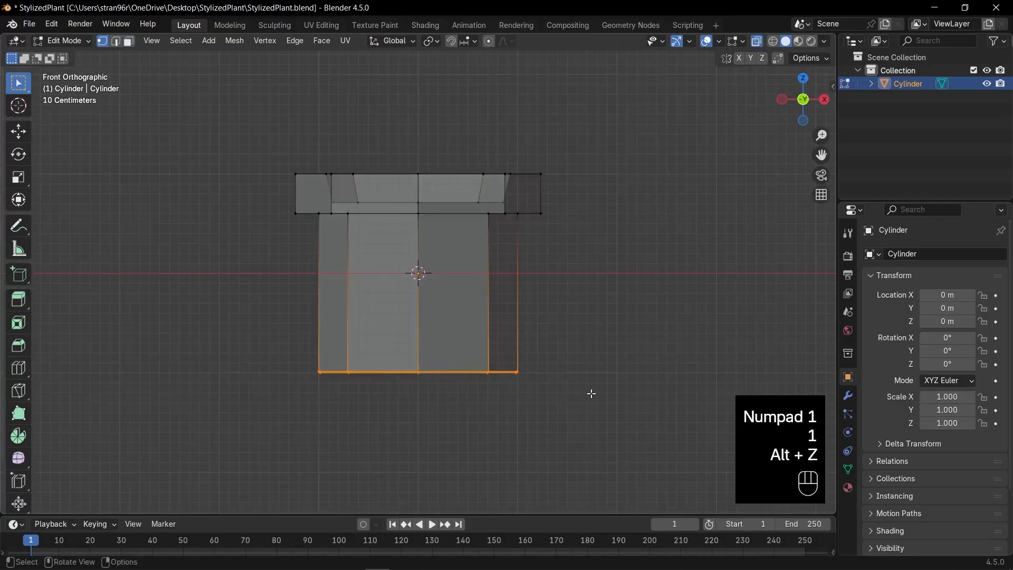
key("s")
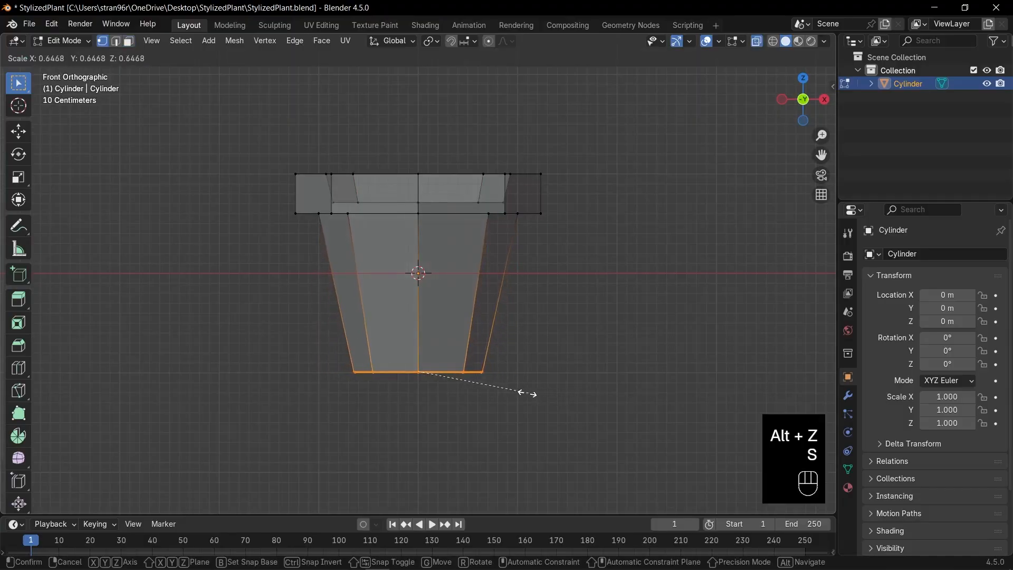
left_click(526, 393)
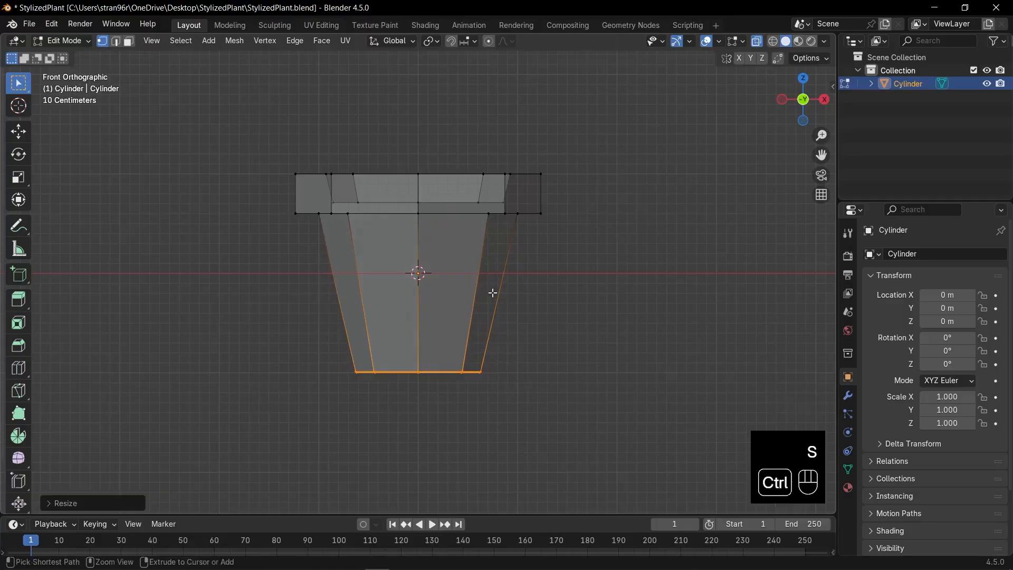
Add one centred loop cut around the pot's body below the rim and scale it up slightly to bulge the sides.
key("ctrl+r")
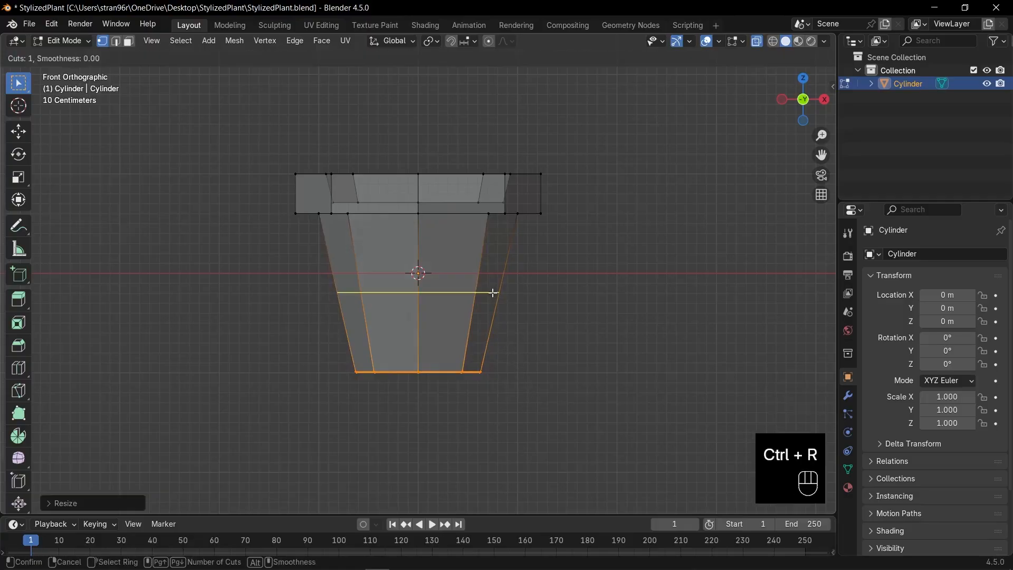
left_click(493, 292)
left_click(493, 292)
key("s")
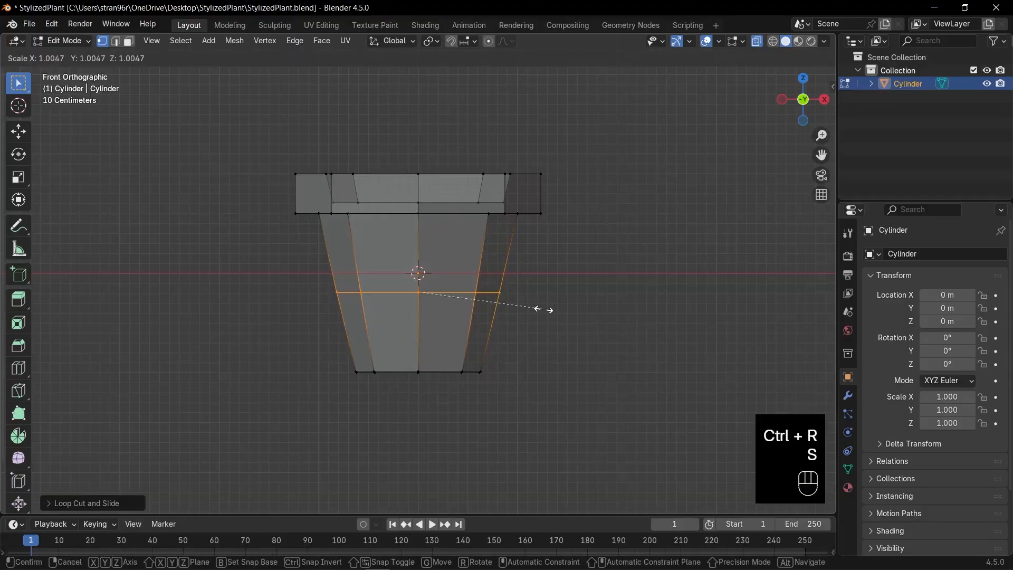
left_click(553, 309)
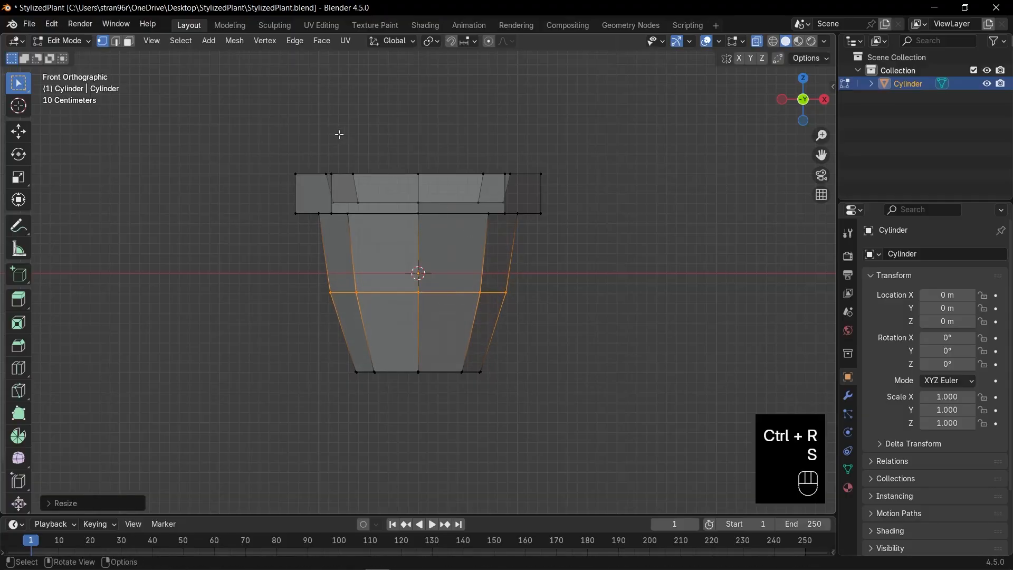
Tilt the whole rim about 4° in the front view so that its right side is higher.
left_click_drag(219, 131, 597, 234)
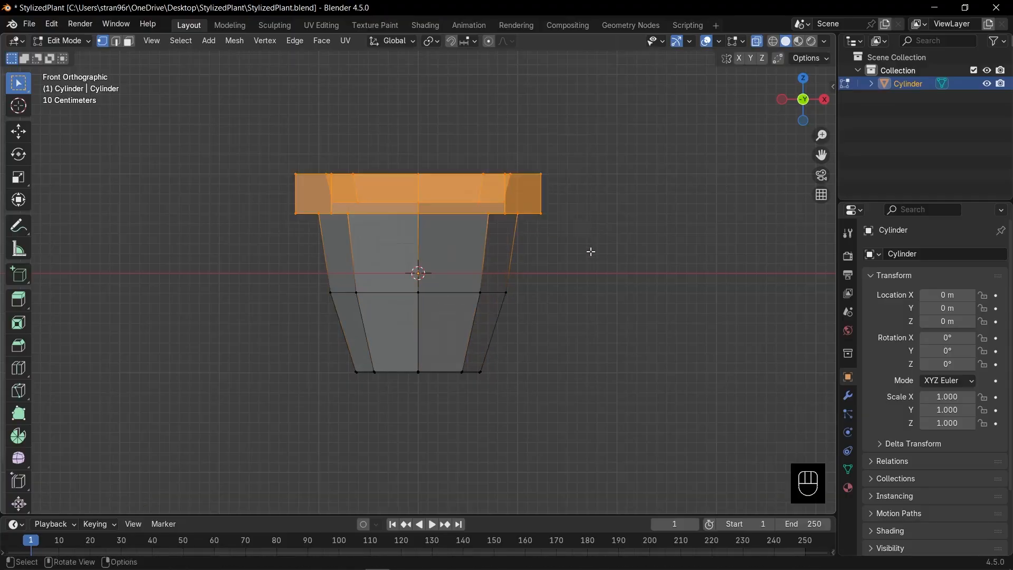
key("r")
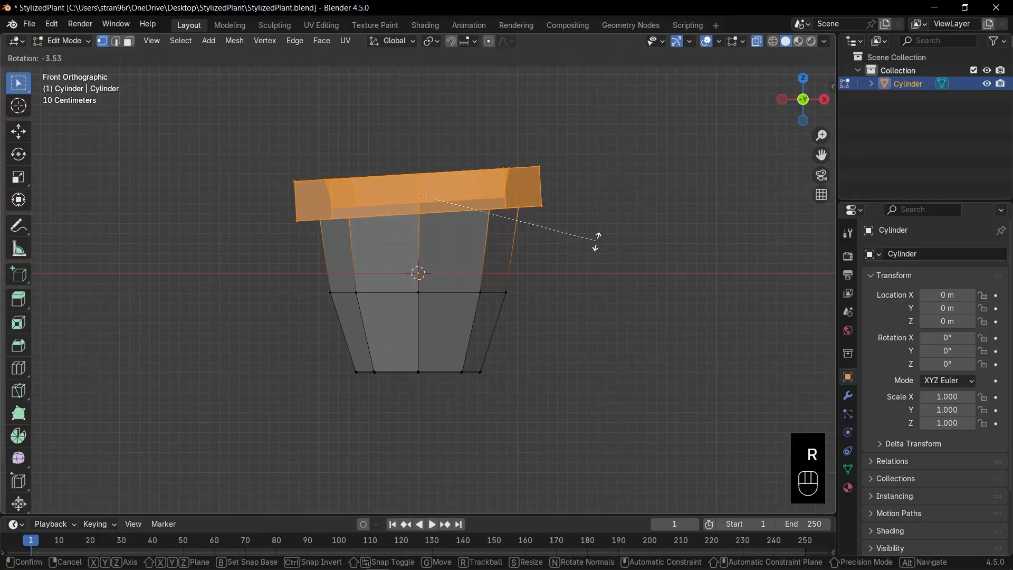
left_click(598, 239)
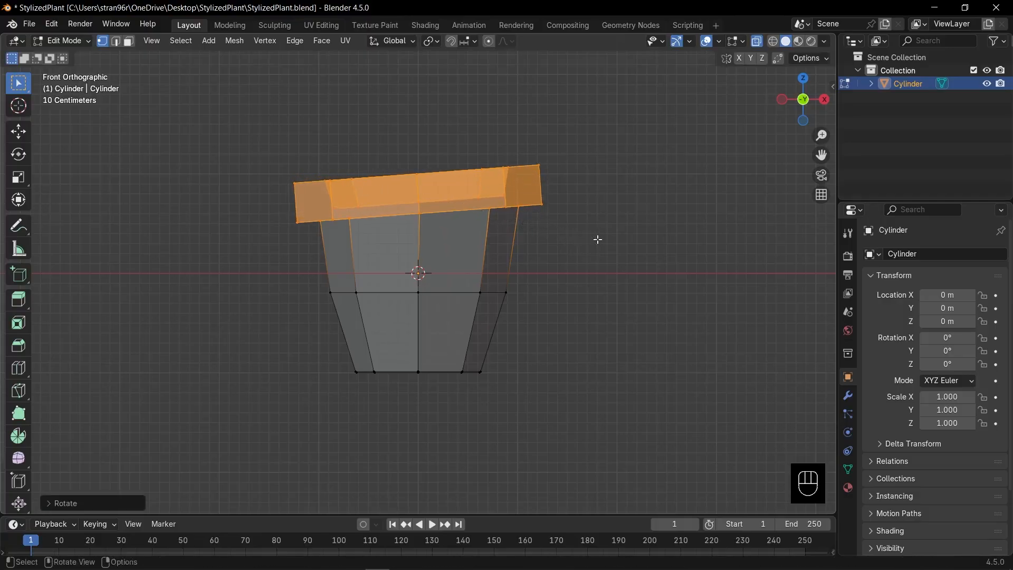
key("alt+z")
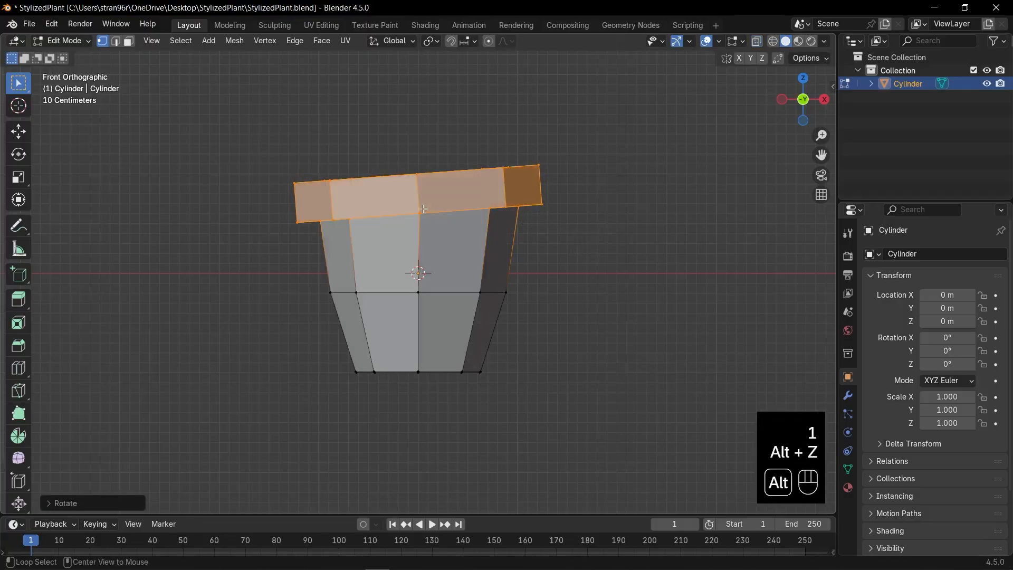
key("alt+z")
Move the vertices at the right end of the rim's lower edge slightly down.
left_click(449, 239)
left_click_drag(483, 200, 557, 231)
key("g")
left_click(517, 226)
key("g")
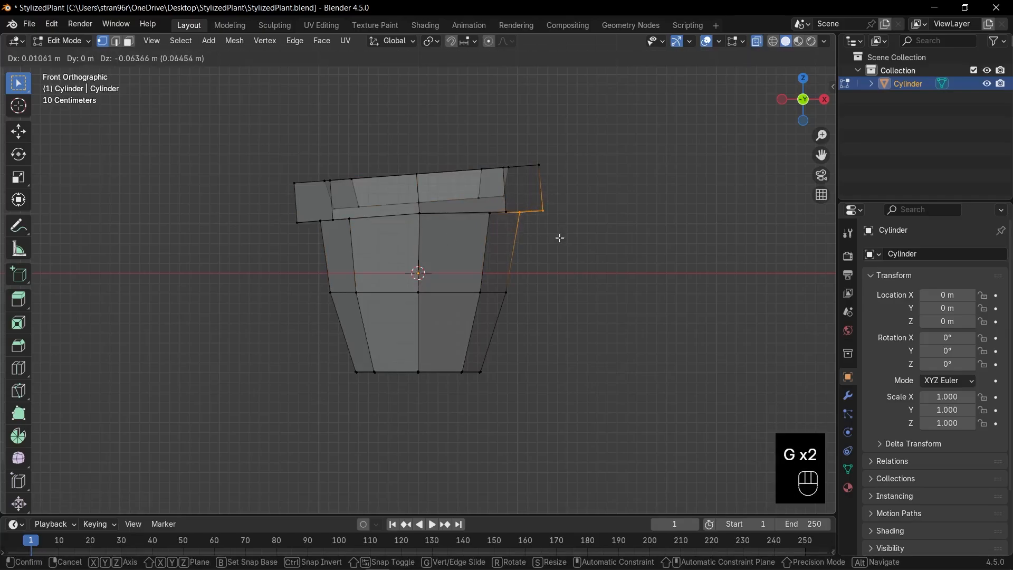
left_click(559, 238)
Raise the vertices at the left end of the rim's upper edge to make its outline uneven.
left_click_drag(315, 171, 357, 186)
key("g")
left_click(357, 182)
left_click_drag(278, 177, 312, 199)
key("g")
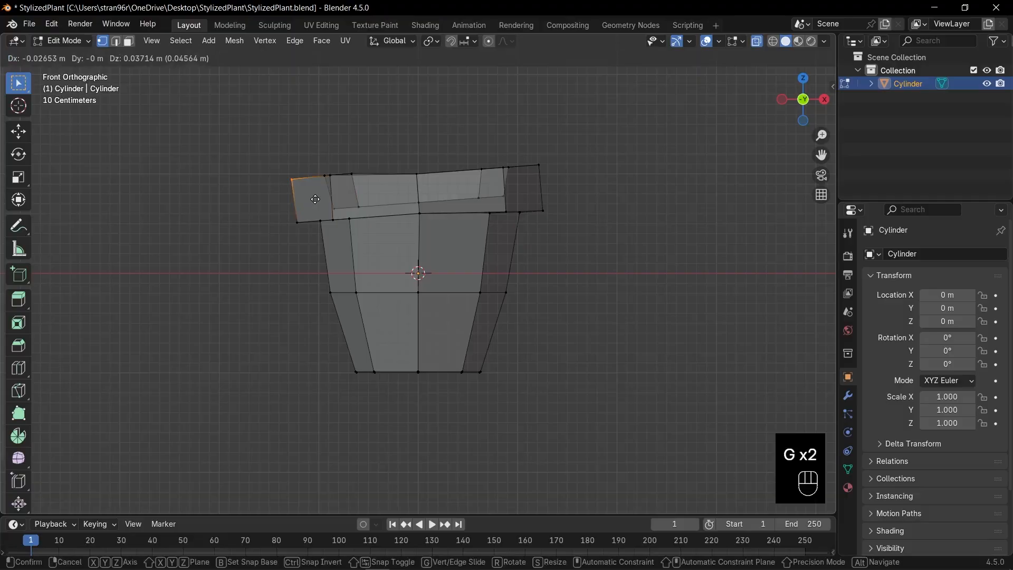
left_click(310, 198)
Nudge the vertices near the right end of the rim's upper edge and the left end of its lower edge.
left_click_drag(465, 151, 515, 187)
key("g")
left_click(514, 183)
left_click_drag(317, 210, 356, 237)
key("g")
Bevel the rim's inner and outer edge loops, including the recess and underside loops, by about 0.02 m with one segment.
key("alt+z")
left_click(340, 165, "alt")
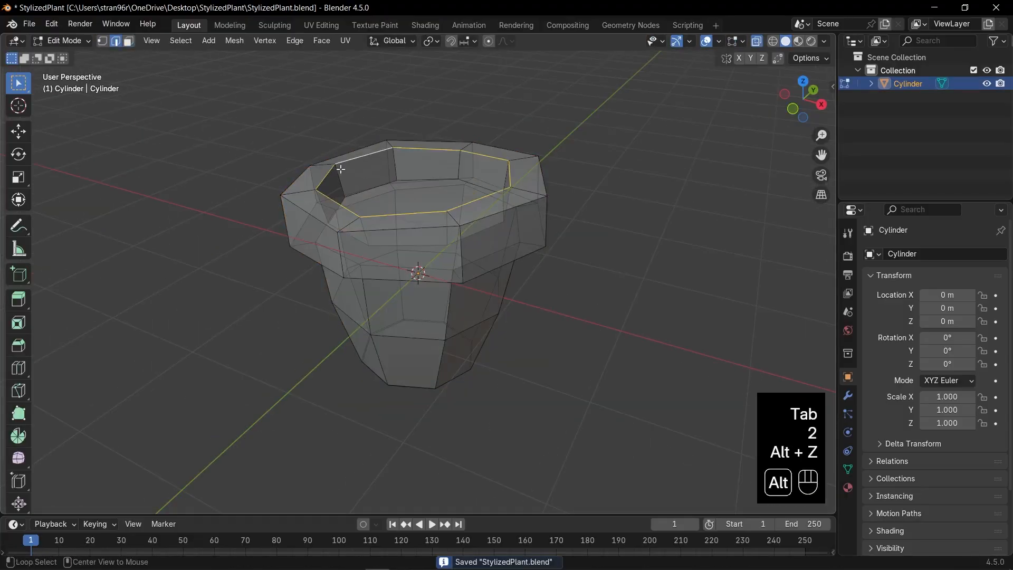
left_click(301, 177, "alt+shift")
left_click(306, 231, "alt+shift")
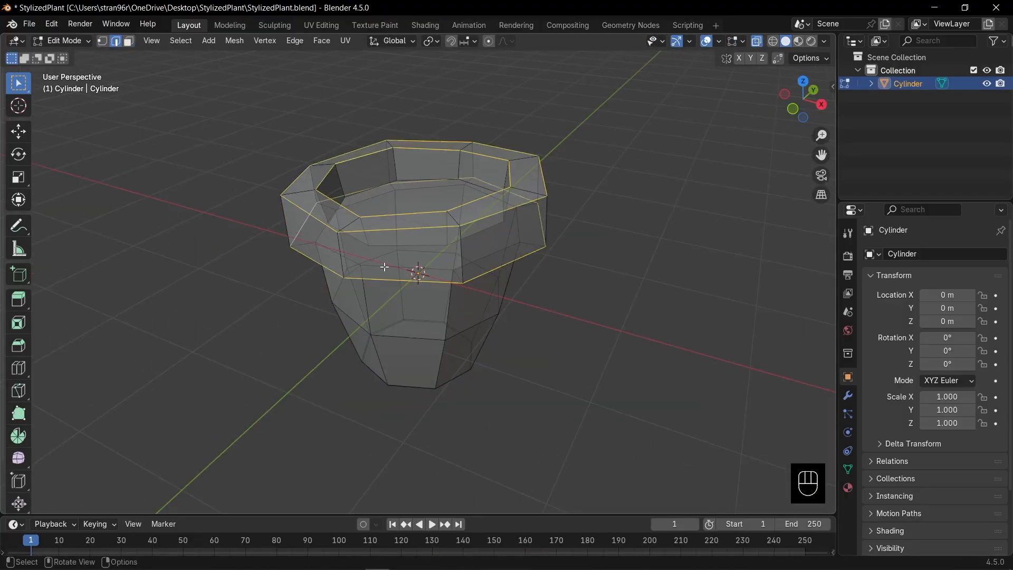
key("alt+z")
key("alt+z")
middle_click_drag(541, 206, 579, 131)
left_click(493, 193, "alt+shift")
scroll(640, 127, "up", 3)
middle_click_drag(640, 127, 607, 146)
key("ctrl+z")
key("ctrl+b")
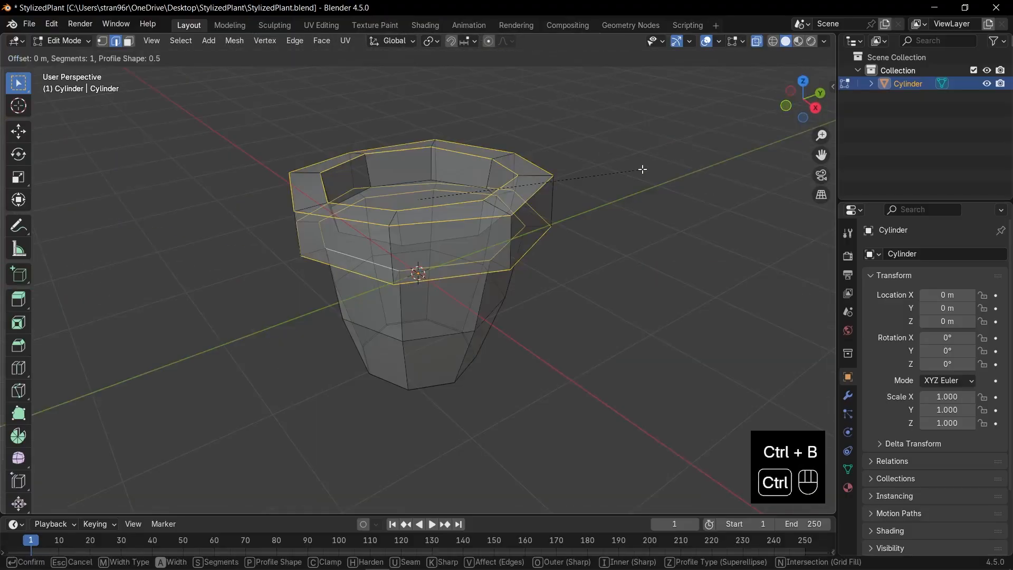
key("shift")
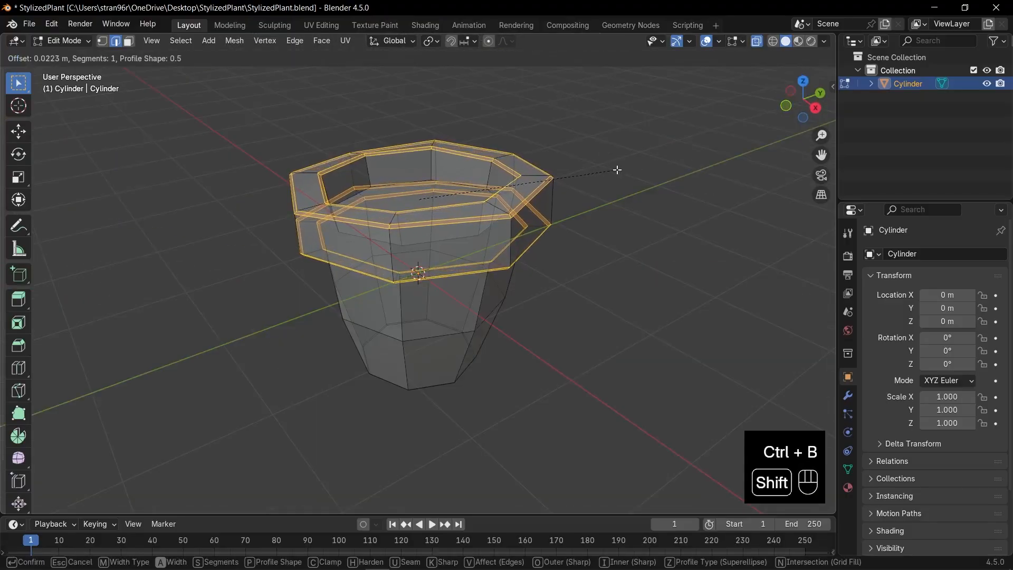
left_click(614, 170)
Return to Object Mode with X-ray off and add a level 2 subdivision to the pot.
key("Tab")
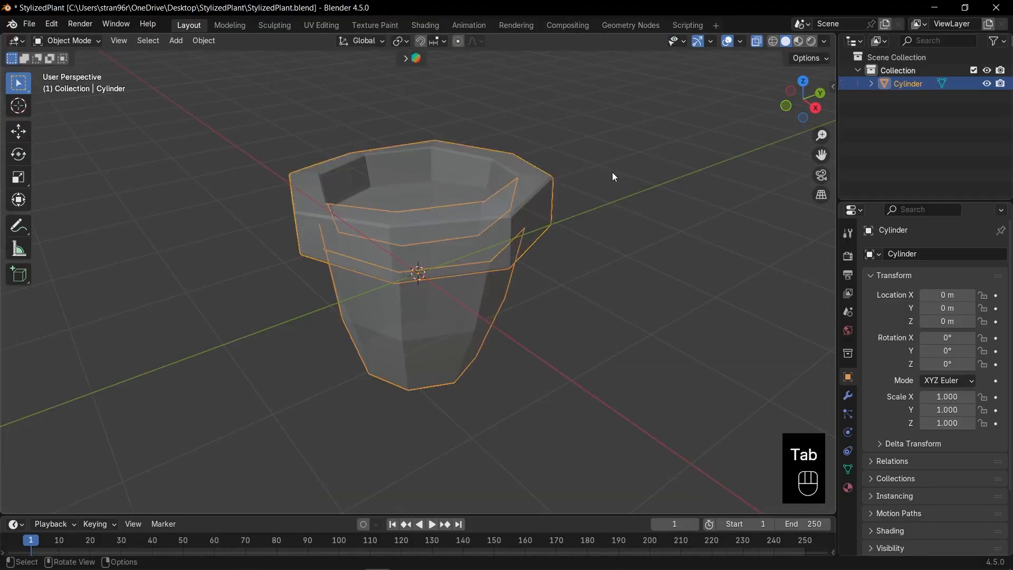
key("alt+z")
key("ctrl+2")
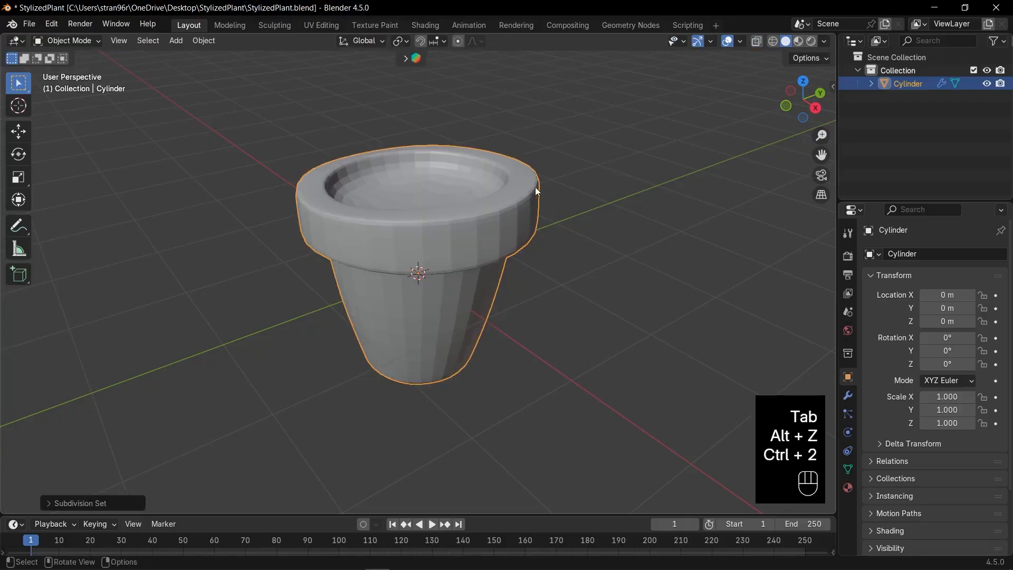
Separate the recessed face inside the pot into its own object to serve as the soil surface.
key("Tab")
key("3")
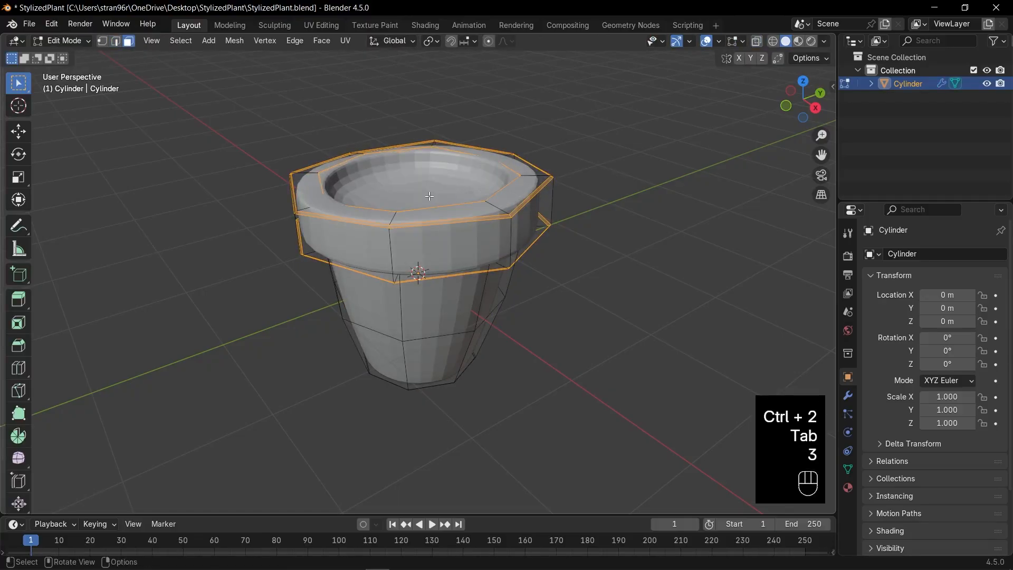
key("alt+z")
left_click(430, 196)
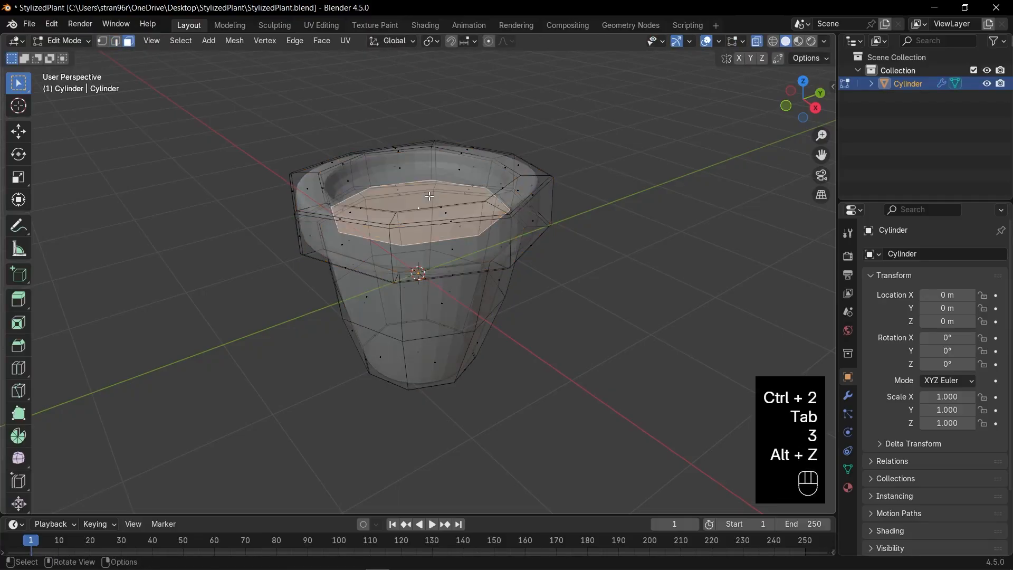
key("p")
left_click(511, 195)
key("Tab")
key("alt+z")
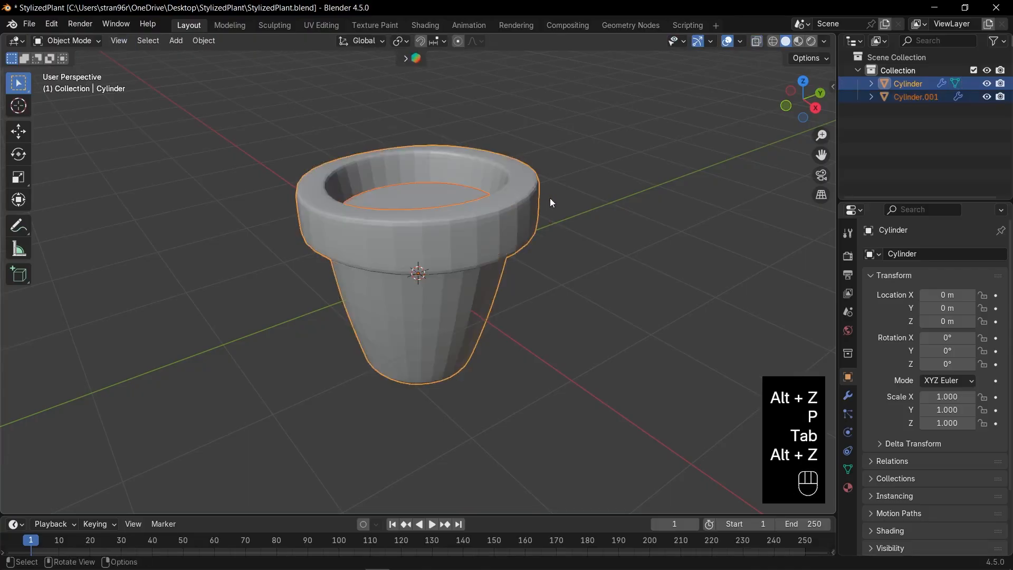
Shade the pot and the separated inner surface smooth, and save the StylizedPlant.blend file.
right_click(539, 201)
left_click(525, 205)
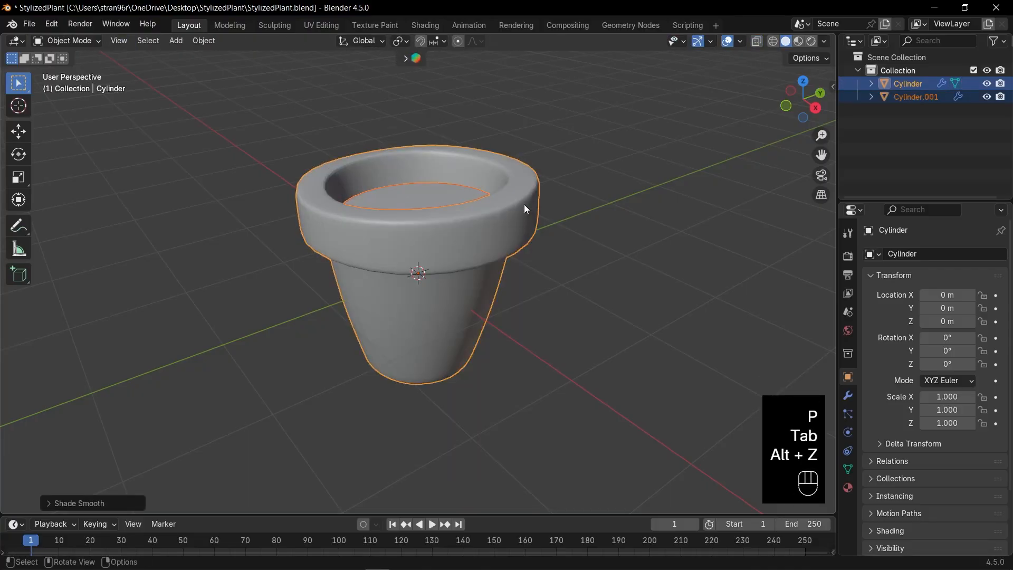
key("KP_1")
left_click(594, 219)
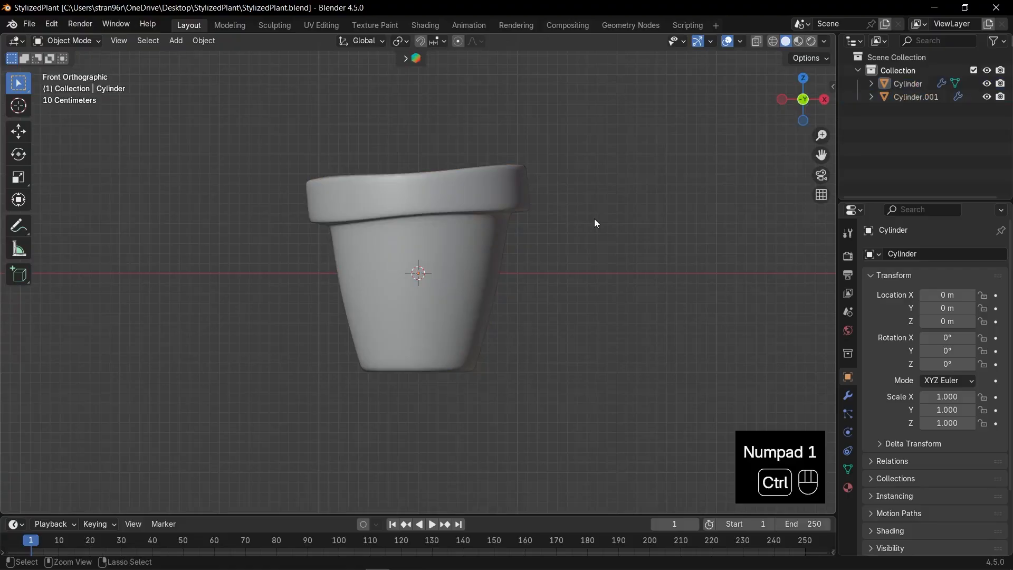
key("ctrl+s")
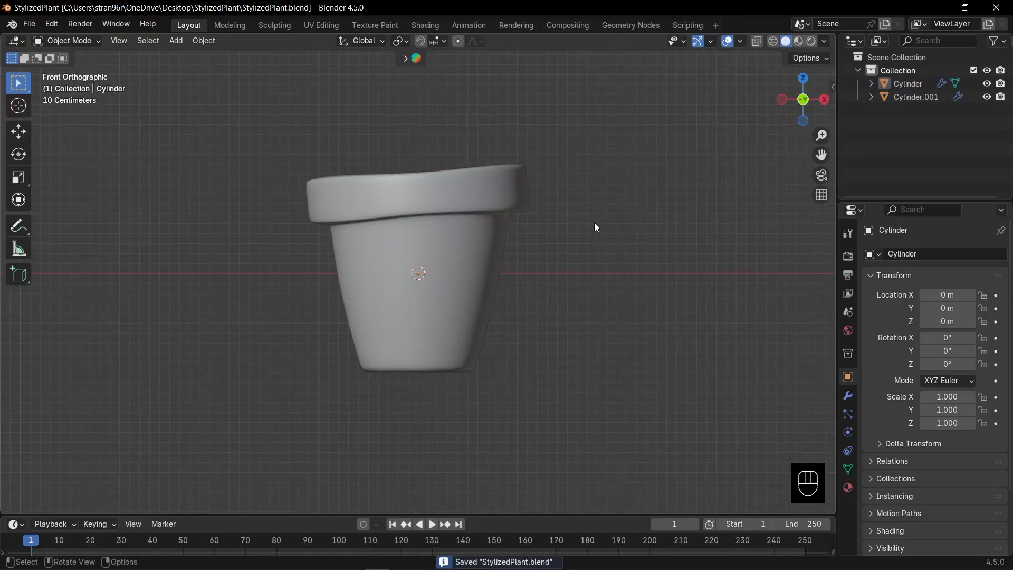
Add a mesh plane, rotate it 90° about the X axis, and isolate it in local view.
scroll(583, 217, "down", 2)
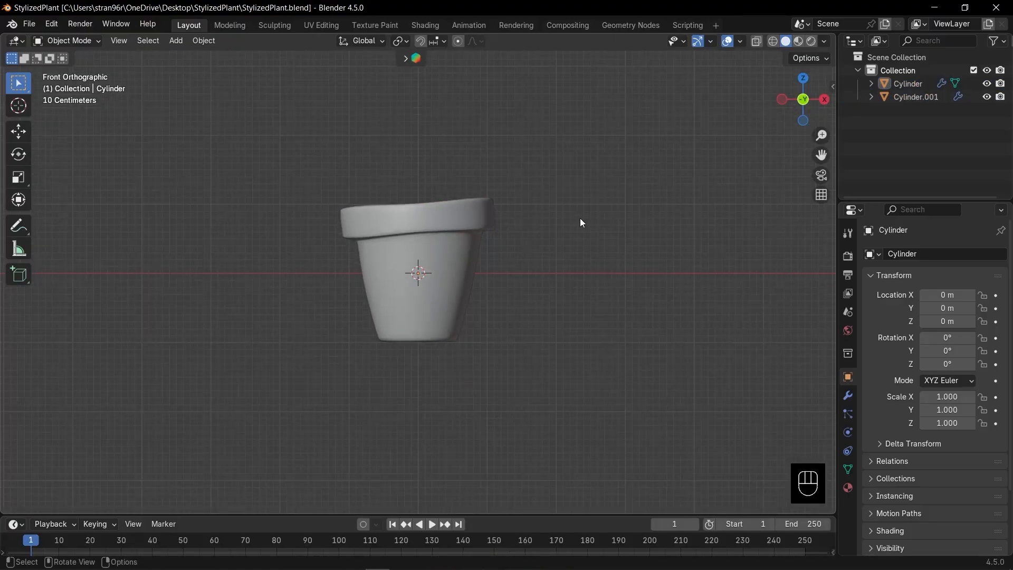
key("shift+a")
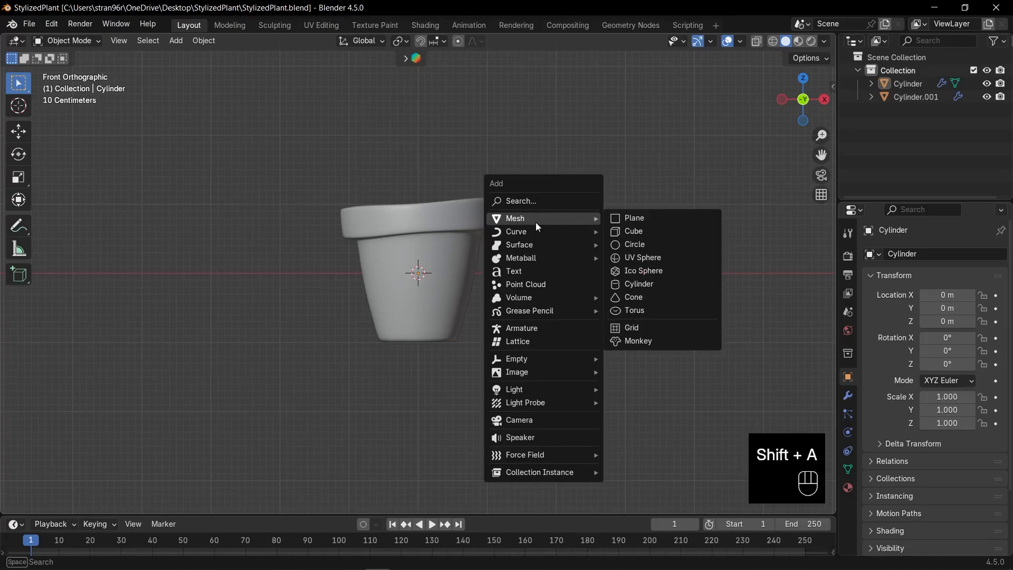
left_click(639, 218)
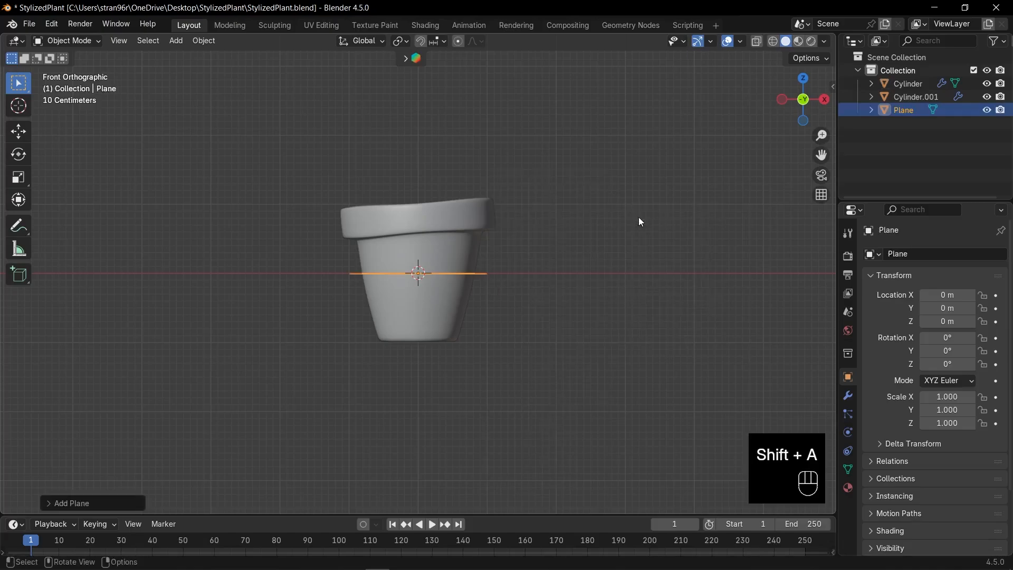
type("rx90")
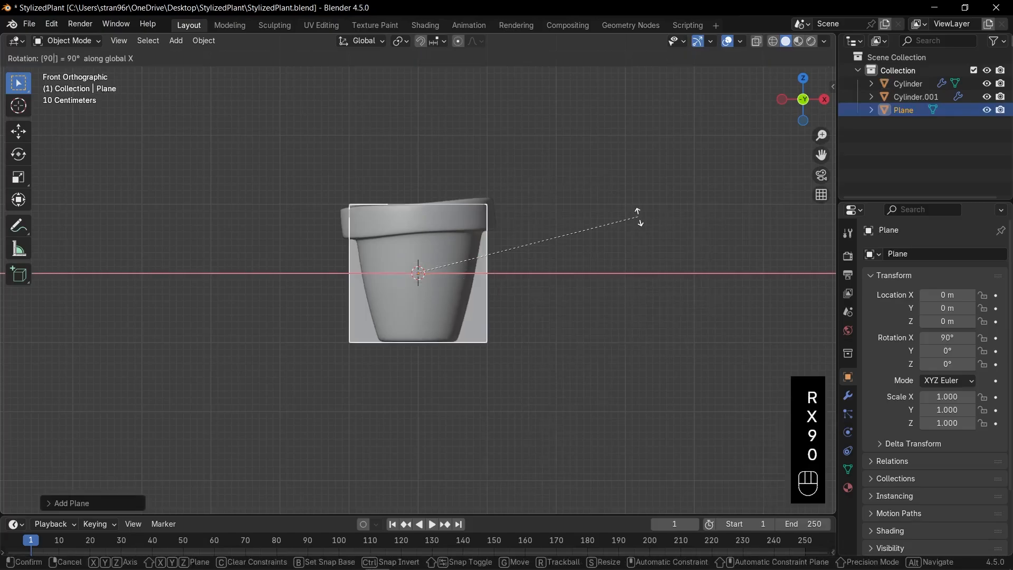
key("Return")
key("KP_Divide")
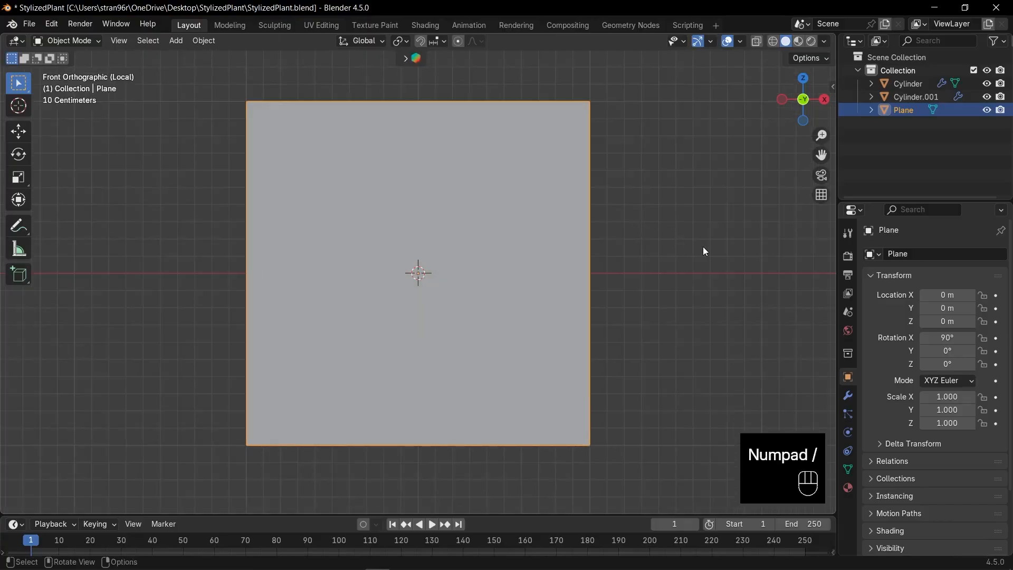
Scale the plane along X to about 0.198, apply its rotation and scale, and save the file.
key("s")
key("x")
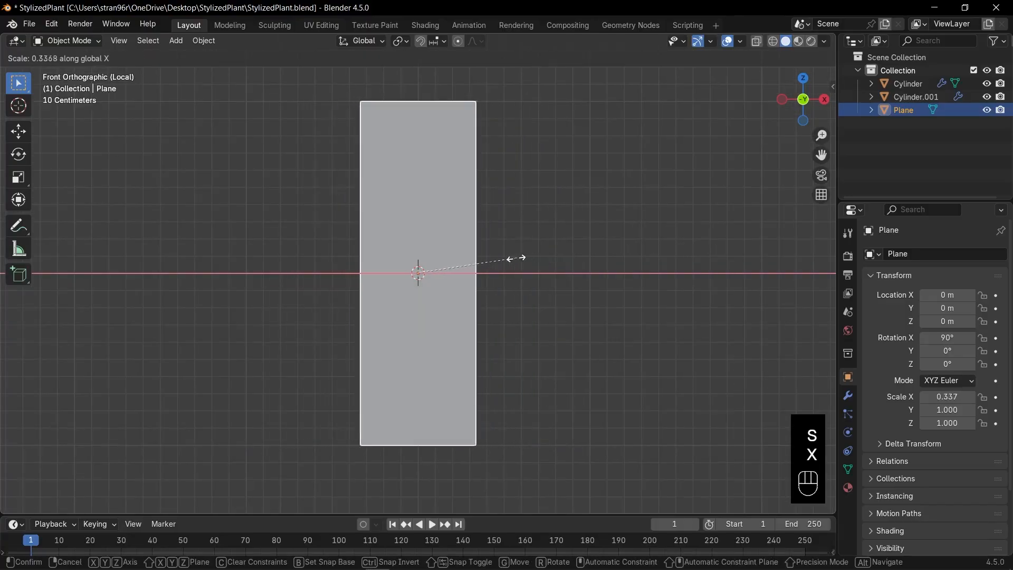
left_click(483, 262)
key("ctrl+a")
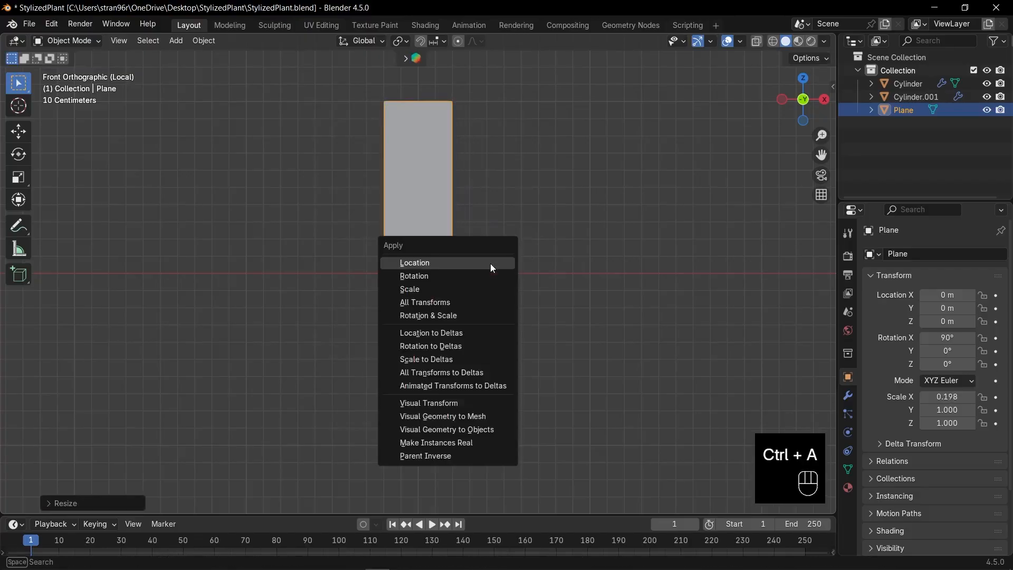
left_click(461, 314)
key("ctrl+s")
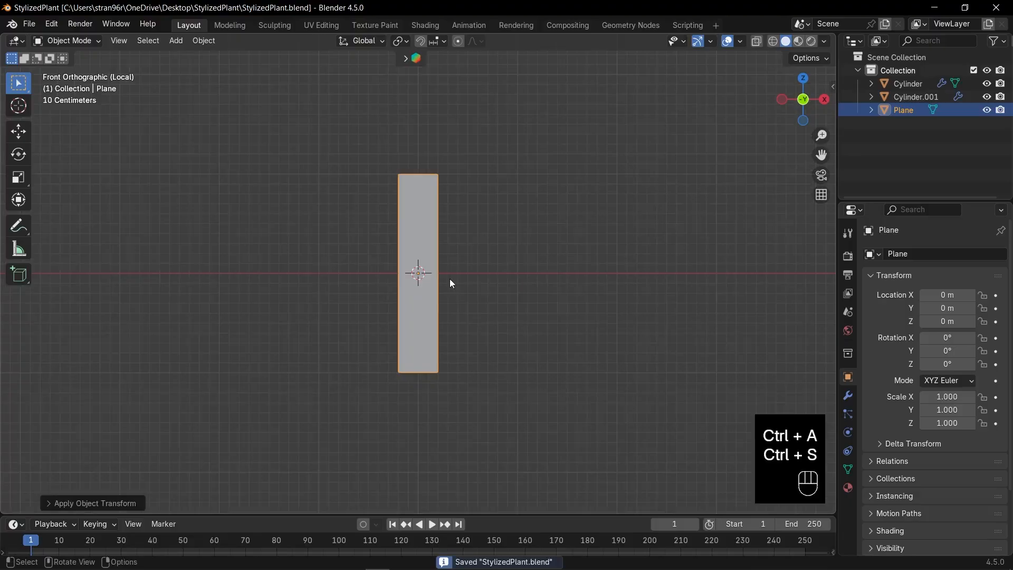
Add five evenly spaced horizontal loop cuts across the narrow plane in Edit Mode.
key("Tab")
key("ctrl+r")
scroll(434, 274, "up", 3)
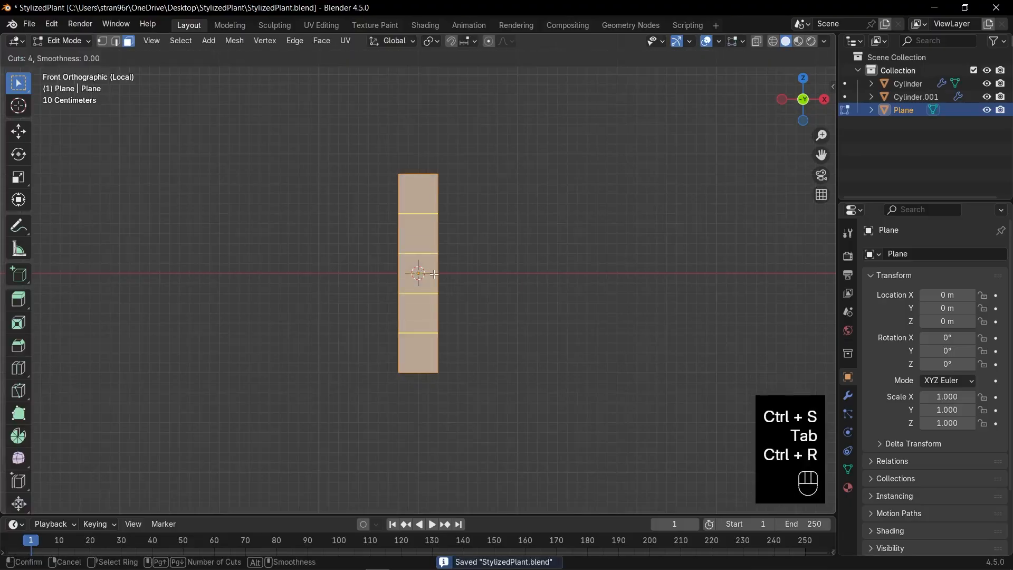
scroll(434, 274, "down", 1)
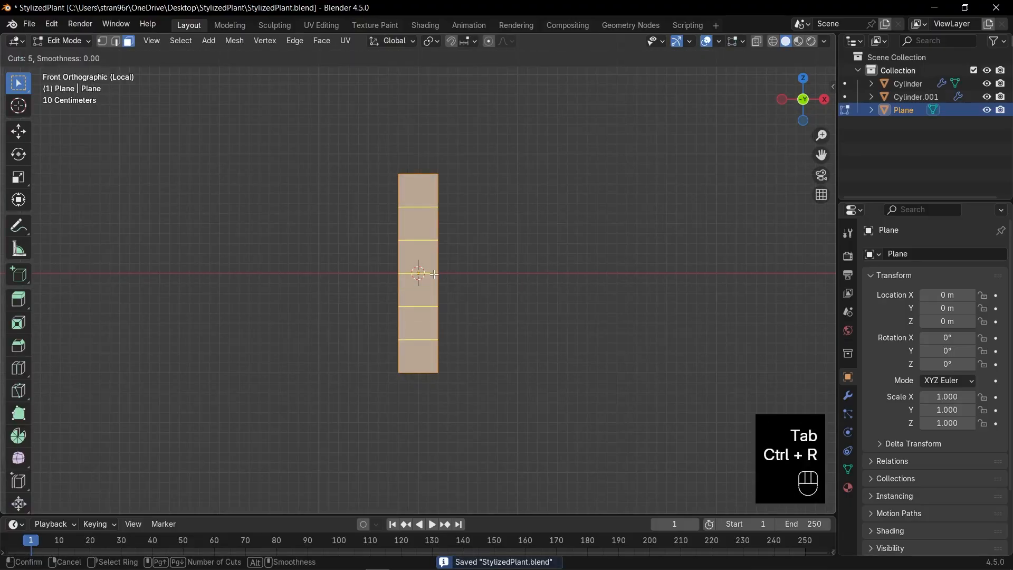
left_click(434, 274)
right_click(418, 271)
With X-ray and proportional editing on, widen the strip along X around the second horizontal loop from its lower end.
key("1")
key("alt+z")
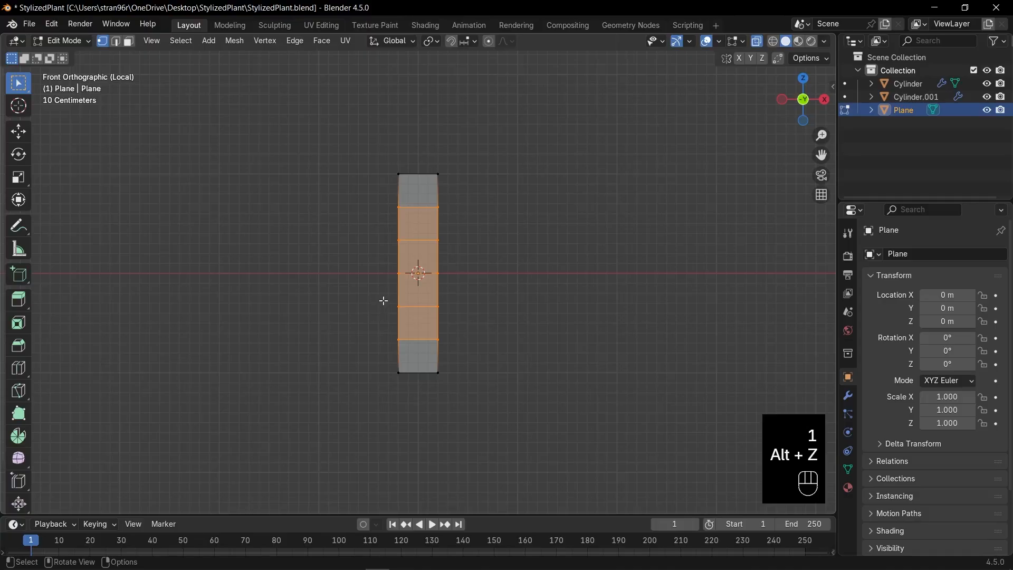
left_click_drag(383, 301, 457, 321)
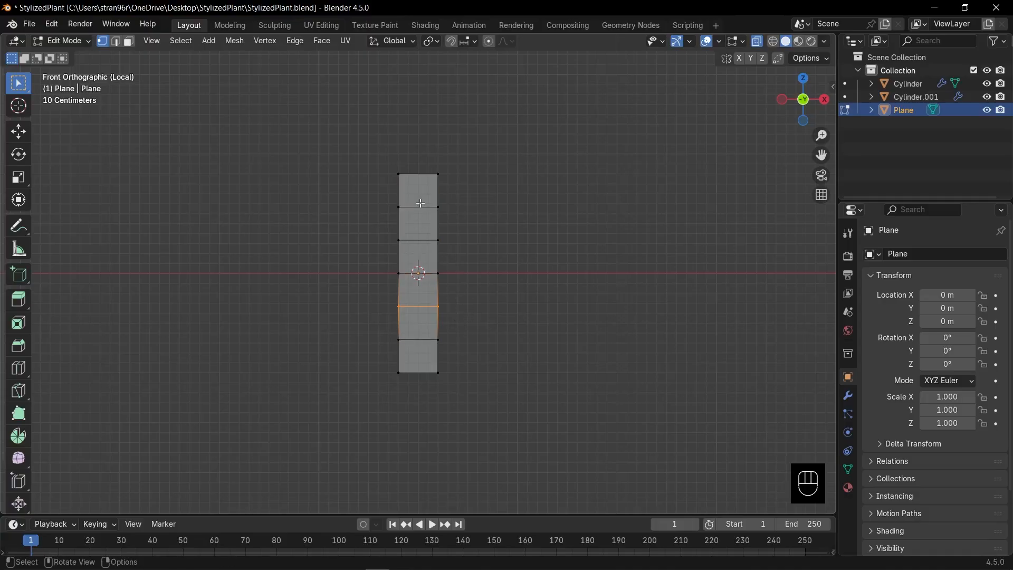
key("o")
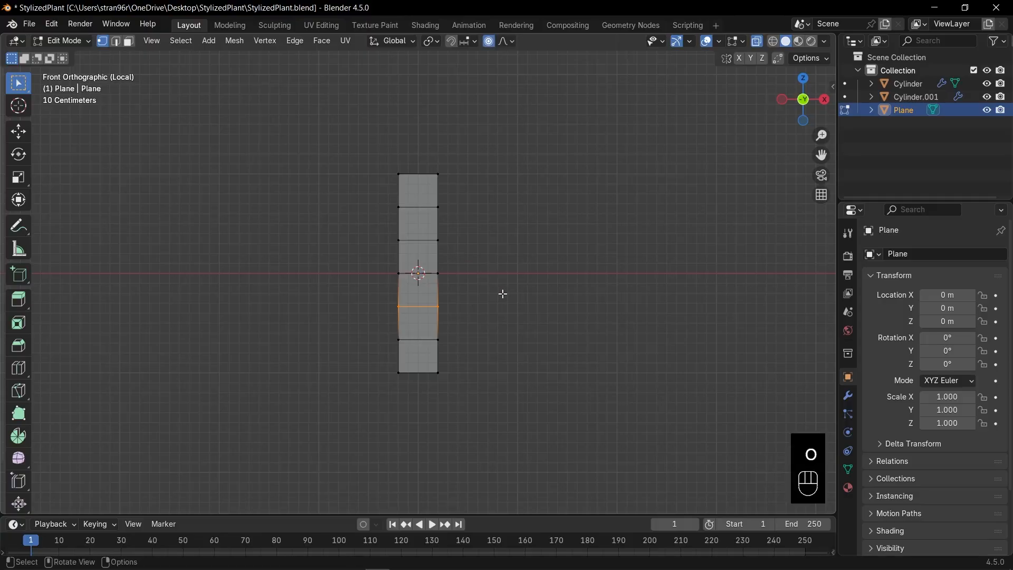
key("s")
key("x")
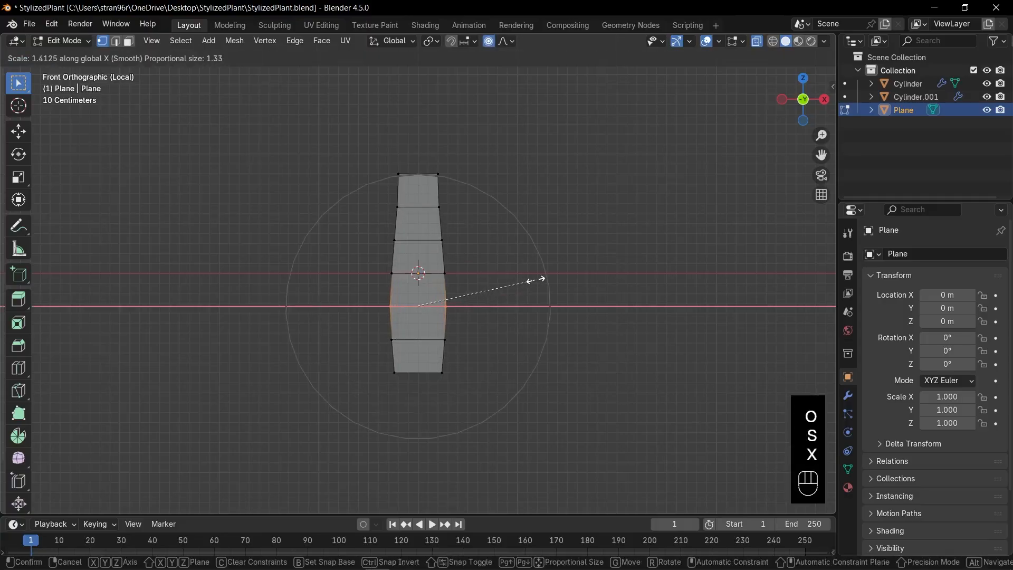
left_click(566, 271)
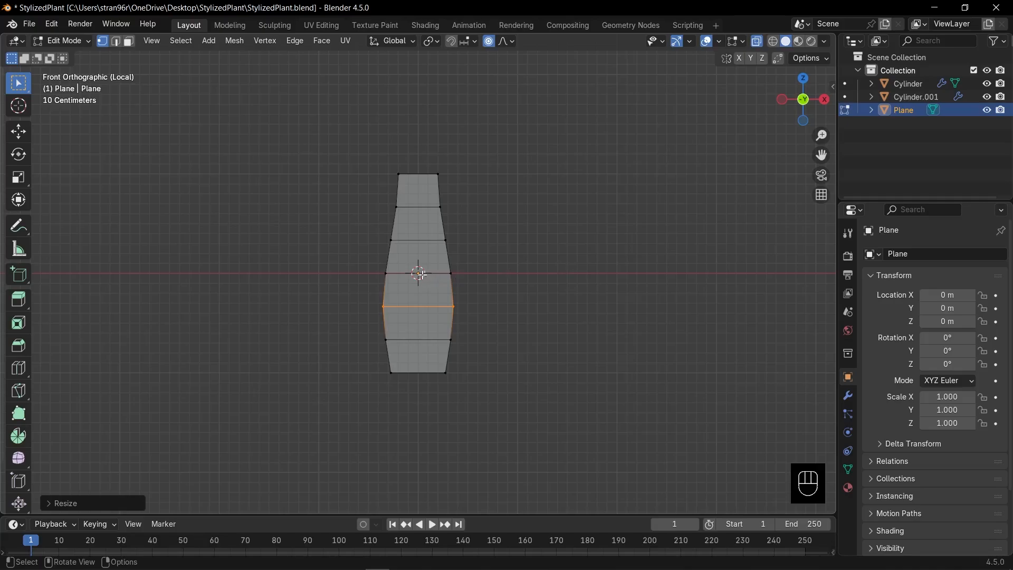
Add a vertical loop cut down the strip's centre and delete the faces on the negative X side.
key("ctrl+r")
left_click(418, 273)
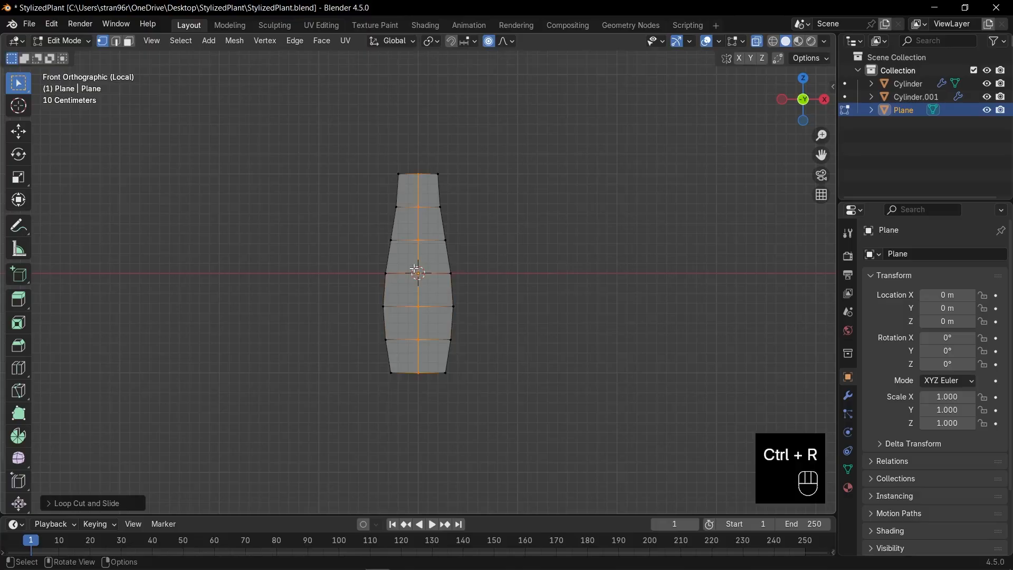
key("3")
left_click_drag(321, 114, 413, 385)
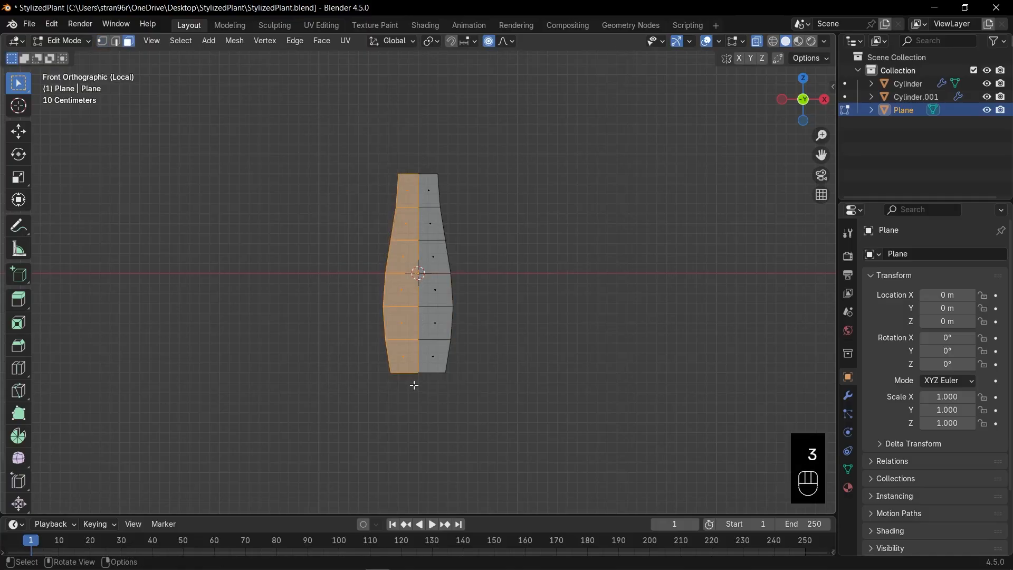
key("x")
left_click(384, 412)
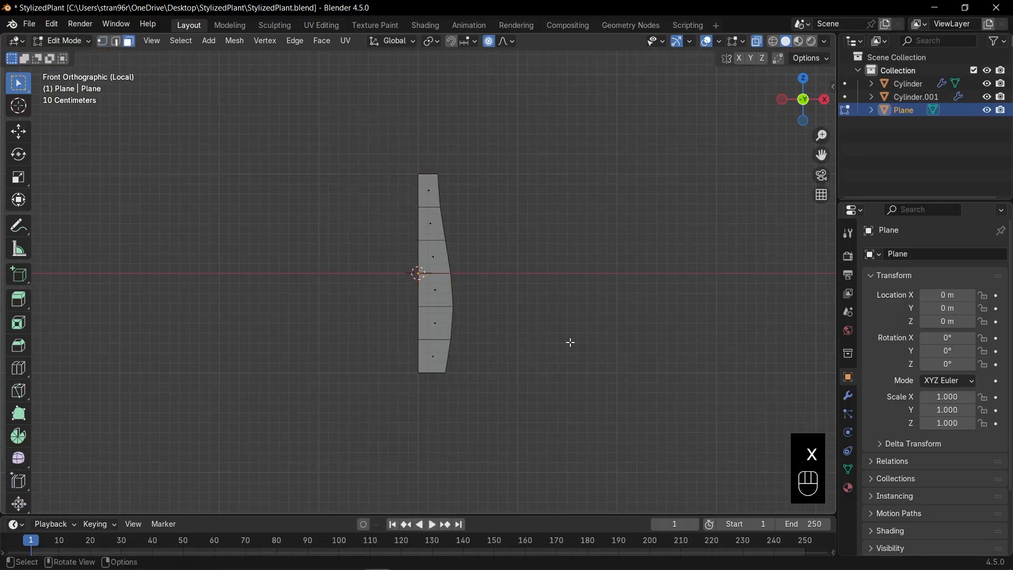
Return to Object Mode and add a Mirror modifier on the X axis to the half strip.
key("Tab")
left_click(848, 396)
left_click(892, 249)
type("mi")
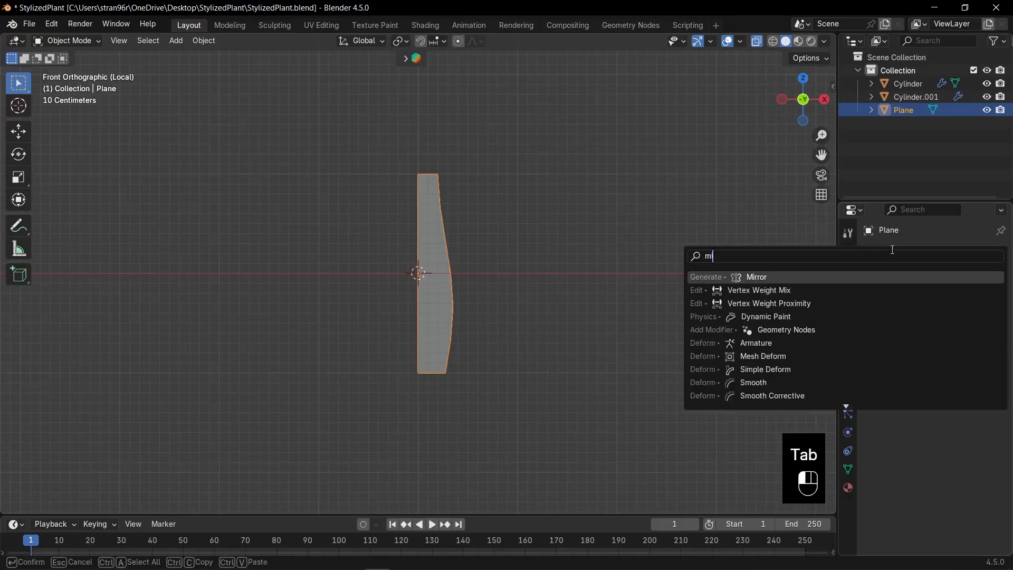
left_click(918, 278)
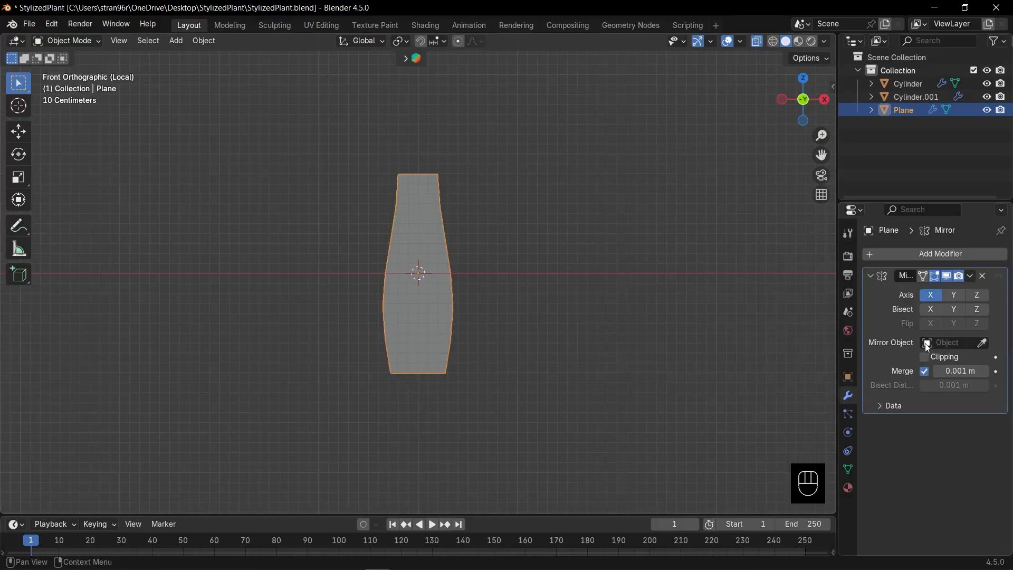
left_click(871, 275)
With proportional editing off, move the outer vertex of the uppermost inner row inward and slightly up to form a notch.
key("Tab")
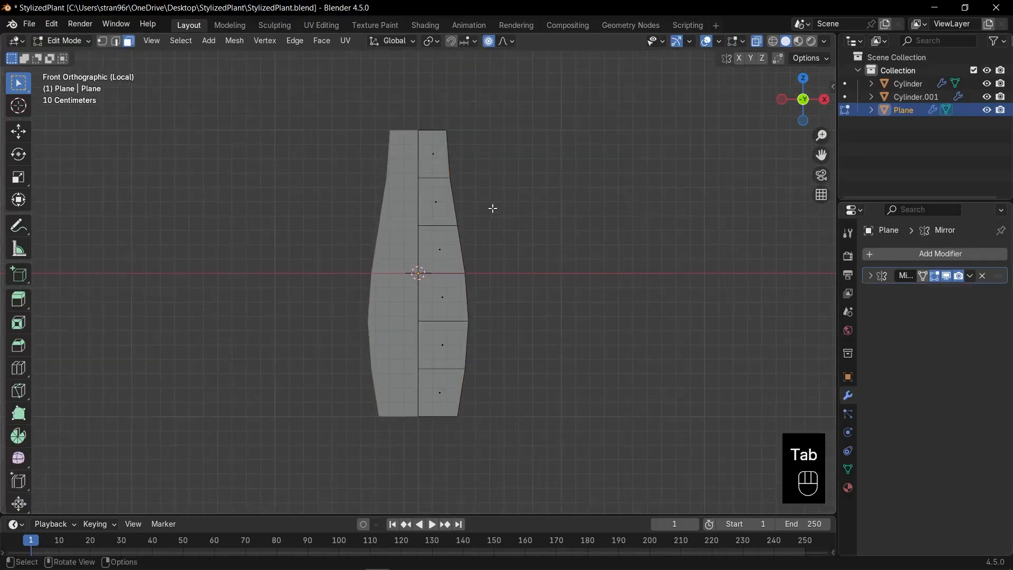
key("1")
left_click(455, 185)
key("g")
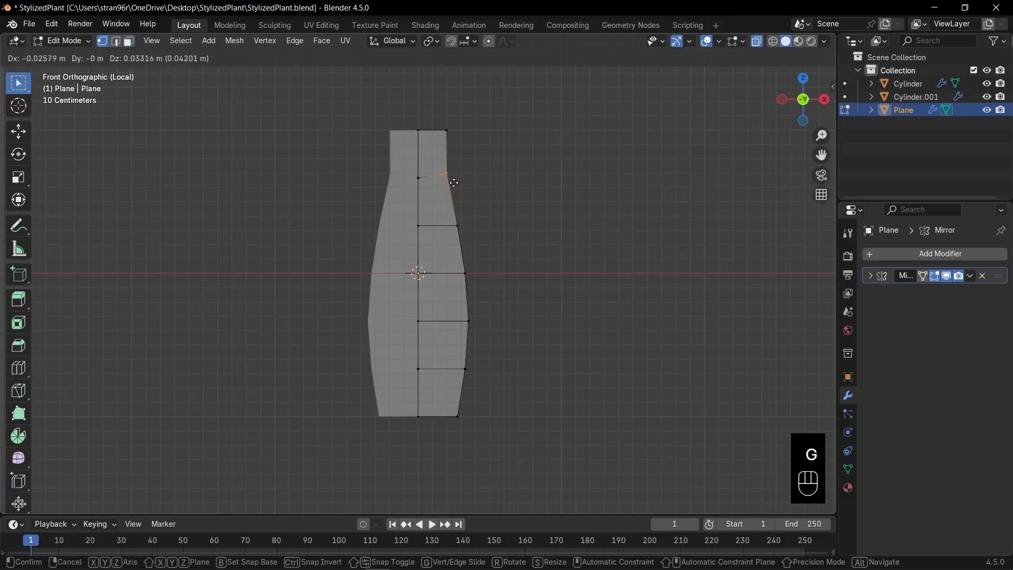
left_click(459, 194)
Extrude the outer edge just below the notch outward and up as a side lobe, rotating and shrinking its end edge.
key("2")
key("e")
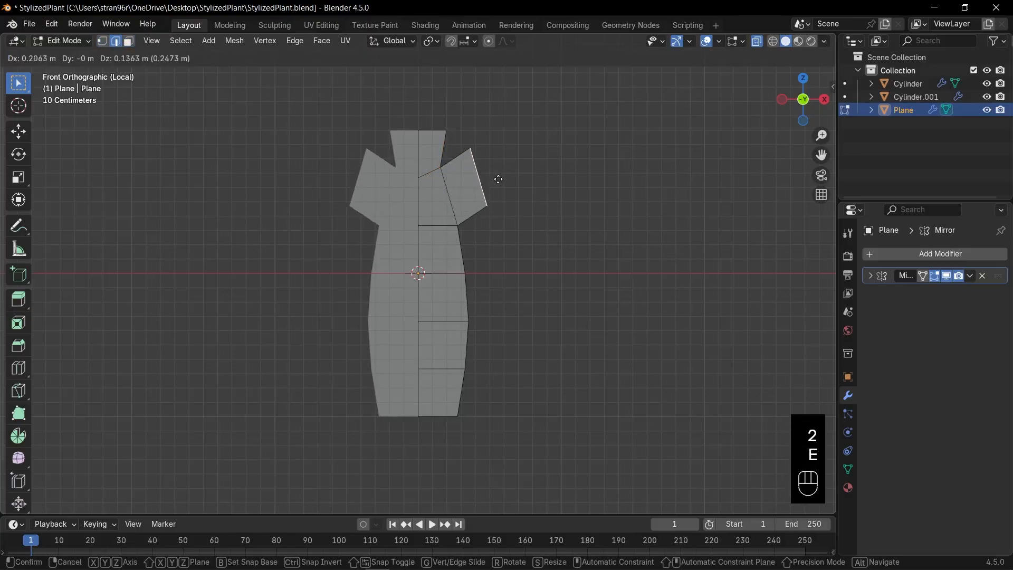
left_click(511, 164)
key("r")
left_click(589, 167)
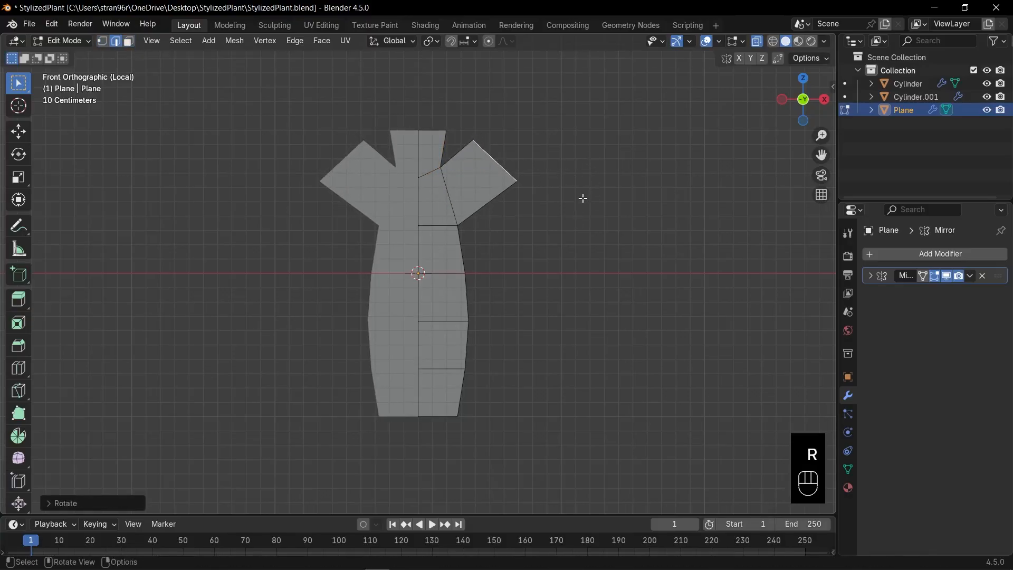
key("s")
left_click(490, 197)
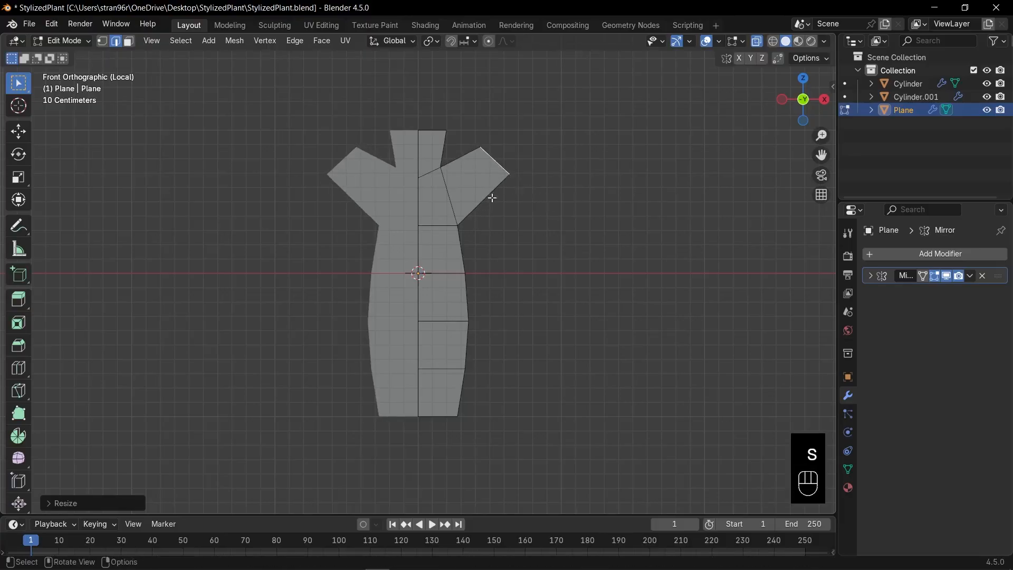
Add a loop cut across the new side lobe, then scale, move and rotate it to round the lobe.
key("ctrl+r")
double_click(507, 207)
key("s")
left_click(526, 223)
key("g")
left_click(529, 233)
key("r")
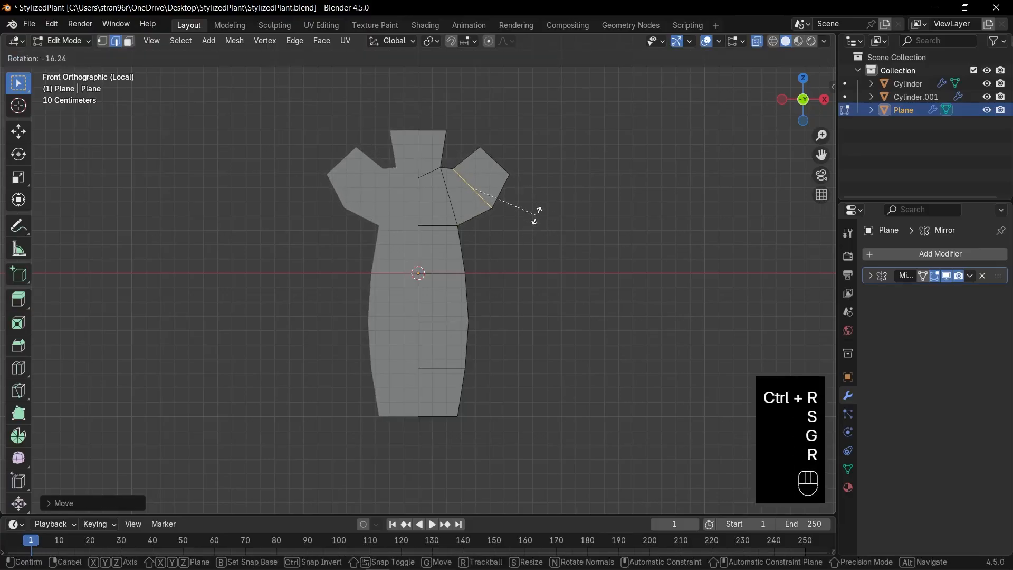
left_click(536, 215)
Add a lengthwise loop cut through the side lobe and pull its middle tip vertex outward.
key("ctrl+r")
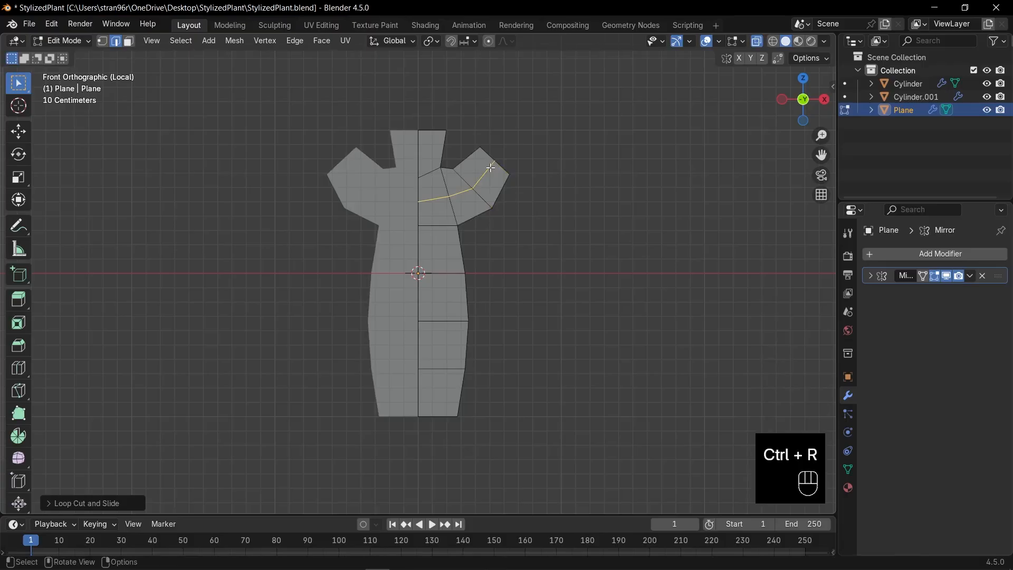
left_click(493, 163)
key("g")
left_click(500, 164)
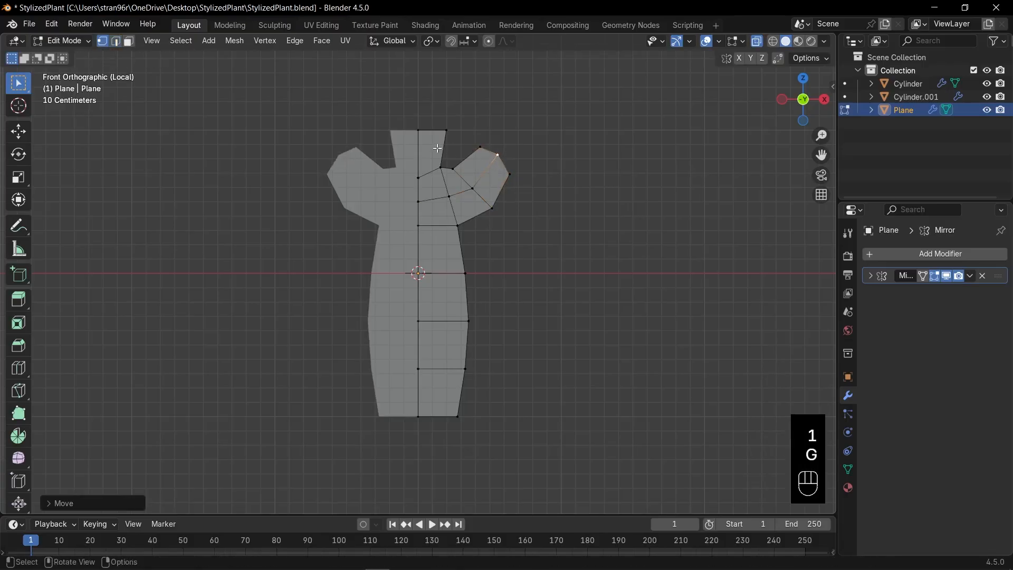
Add a horizontal loop cut across the leaf's top section and scale it wider.
key("ctrl+r")
left_click(439, 147)
key("s")
left_click(435, 124)
Raise the leaf's top rows, pull the top corner inward, and widen the row below into a rounded central lobe.
left_click(448, 131)
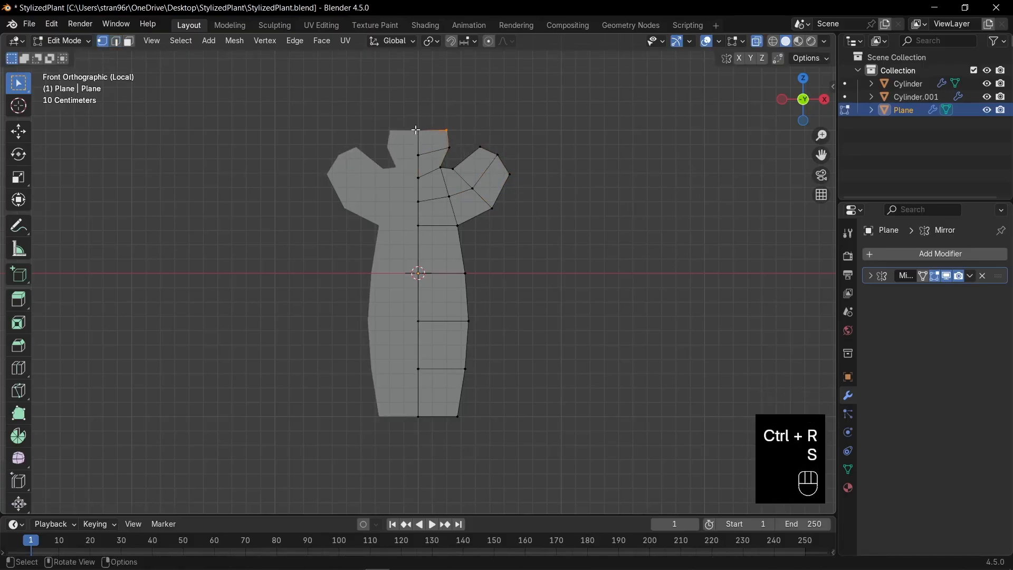
left_click_drag(396, 118, 458, 137)
key("g")
left_click(451, 122)
left_click_drag(426, 105, 458, 156)
key("g")
left_click(441, 140)
key("g")
left_click(461, 149)
left_click_drag(369, 96, 467, 152)
key("g")
key("z")
left_click(459, 122)
left_click_drag(392, 105, 457, 125)
key("g")
left_click(488, 128)
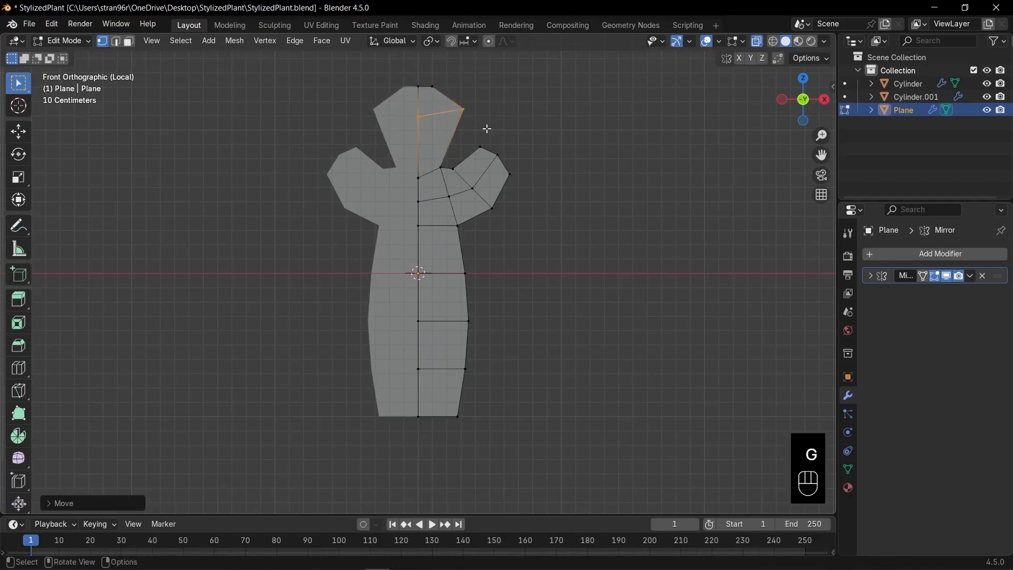
Scale up the upper side lobe's cross loop, then move and rotate the lobe's outer half up and outward.
left_click_drag(451, 160, 500, 218)
key("s")
left_click(569, 230)
key("g")
left_click(571, 222)
left_click_drag(462, 134, 533, 182, "shift")
key("g")
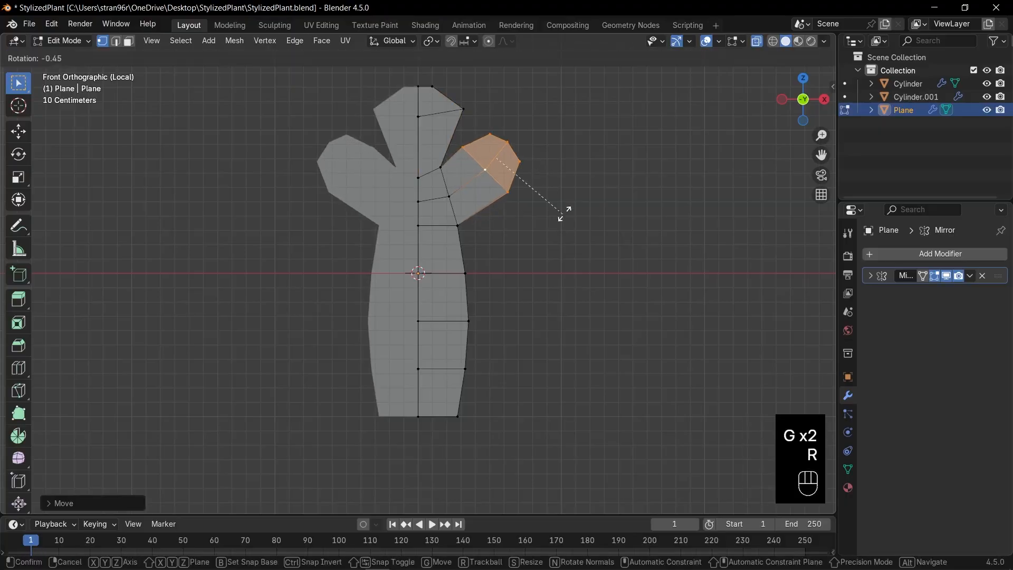
key("g")
left_click(454, 172)
Widen the upper side lobe's cross loop and shift the lobe's lower base vertices down and outward.
left_click_drag(426, 158, 464, 231)
left_click(499, 183, "alt")
key("s")
left_click(550, 217)
key("g")
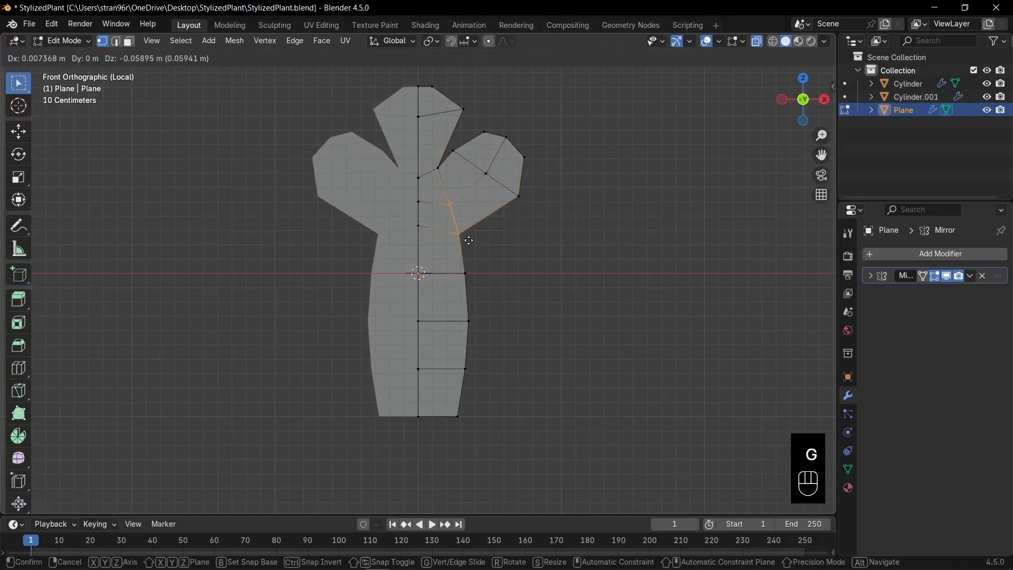
left_click(480, 271)
Pull the two lower side vertices outward to widen the leaf's base, and raise the side vertex at mid-height.
left_click_drag(448, 304, 492, 388)
key("g")
left_click(516, 390)
left_click_drag(456, 246, 488, 282)
key("g")
left_click(485, 281)
Extrude the slanted side edge below mid-height into a lower side lobe, and add a widened loop cut across it.
key("2")
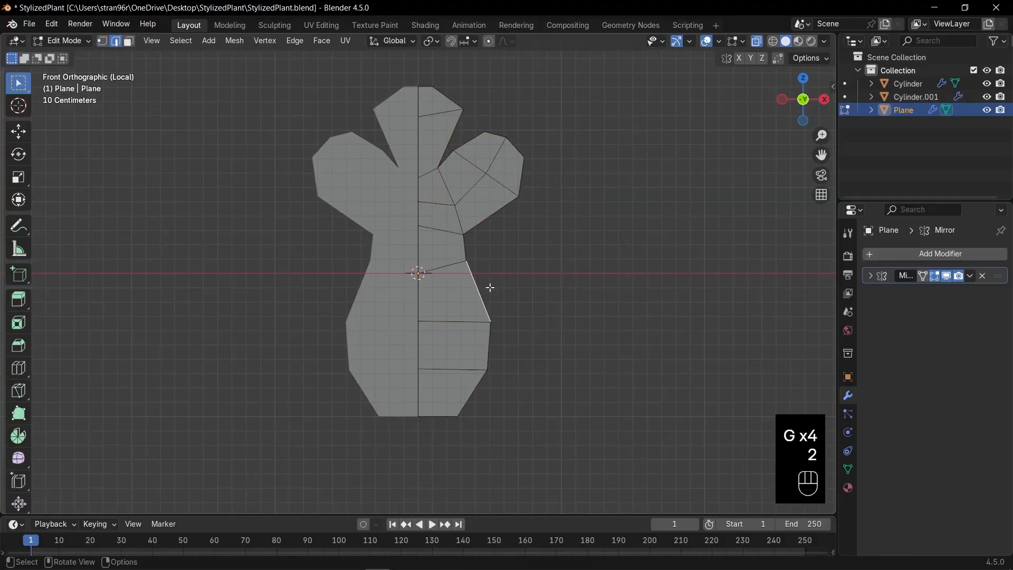
left_click(606, 252)
key("ctrl+r")
left_click(538, 293)
key("s")
left_click(571, 315)
Add a lengthwise loop cut through the lower side lobe and move its tip vertices outward to round the end.
key("ctrl+r")
left_click(537, 238)
key("1")
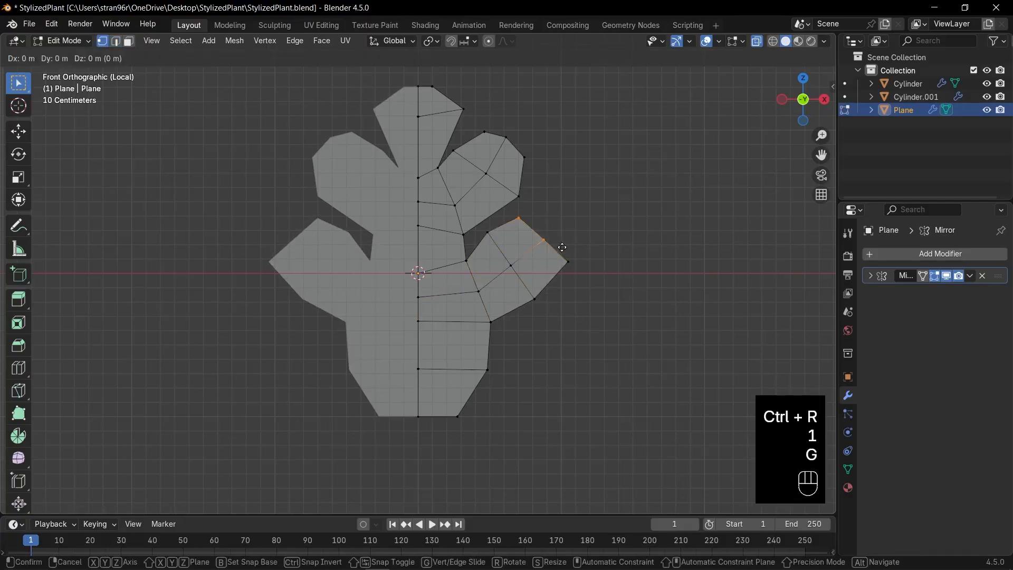
left_click(575, 227)
Move and rotate the lower side lobe's tip vertices to round its end, and widen the lobe's cross loop, shifting it outward.
left_click(594, 269)
key("g")
key("r")
left_click(610, 306)
key("s")
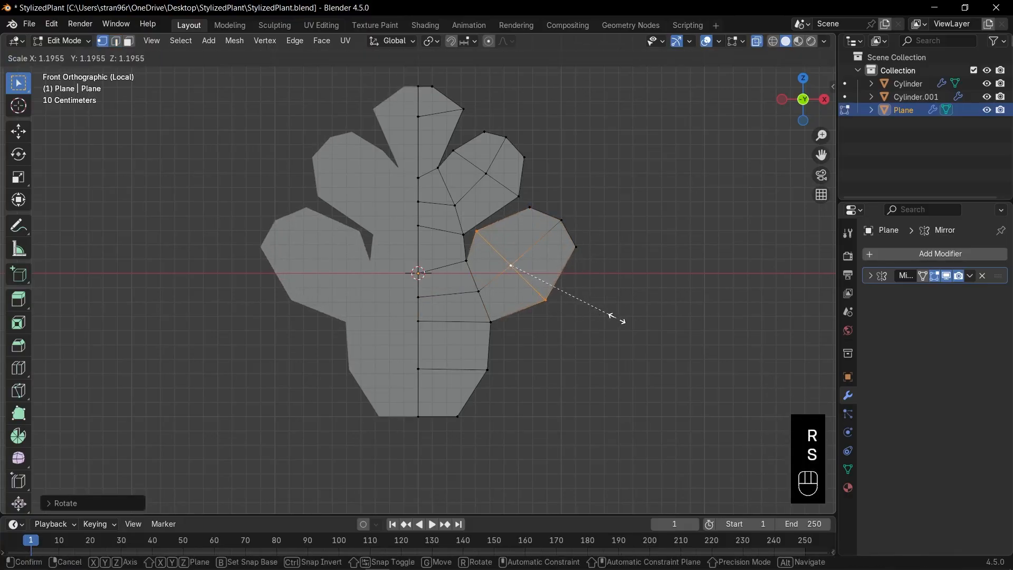
left_click(617, 318)
key("g")
left_click(632, 323)
Adjust the notch vertices above the lower side lobe, raise the side vertex beneath the lobe, and pull the leaf's base corner outward.
left_click_drag(448, 225, 474, 246)
key("g")
left_click_drag(476, 351, 512, 391)
key("g")
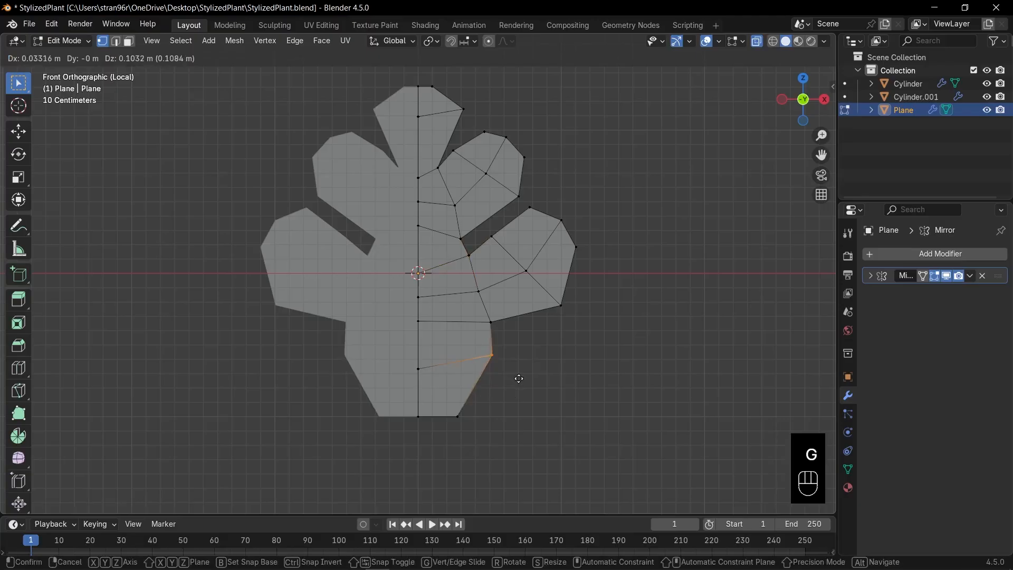
left_click(518, 376)
left_click_drag(447, 402, 474, 427)
key("g")
left_click(486, 426)
Extrude the lowest slanted side edge into a bottom side lobe, and add a rotated, widened loop cut across it.
key("3")
key("e")
left_click(600, 389)
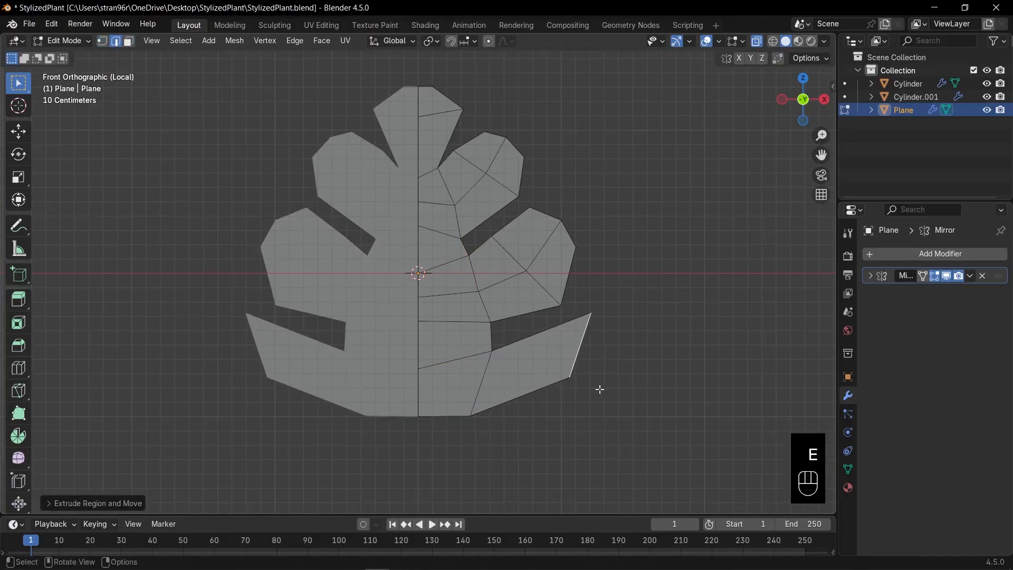
key("r")
key("ctrl+r")
key("r")
key("s")
Add a lengthwise loop cut through the bottom side lobe and move its tip vertex outward.
key("ctrl+r")
key("1")
left_click_drag(568, 334, 590, 354)
key("g")
left_click(608, 337)
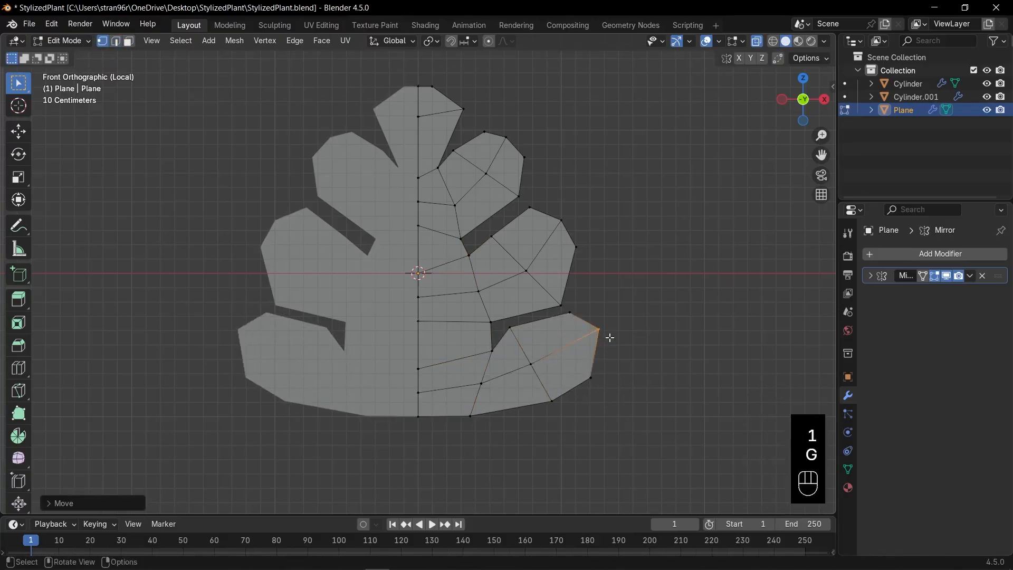
Raise the middle side lobe's inner upper vertex and lower the upper side lobe's outer bottom vertex to narrow the gap between them.
left_click_drag(480, 224, 503, 247)
key("g")
left_click(501, 244)
left_click_drag(506, 184, 530, 208)
key("g")
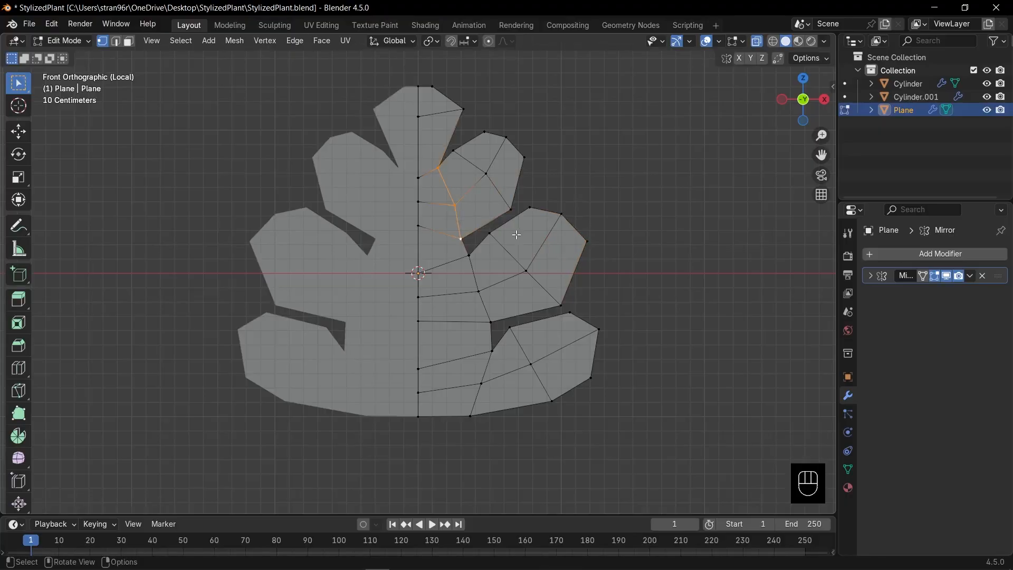
Shift the vertices at the upper side lobe's root up and outward, and adjust the vertices bordering the gap below the top lobe.
left_click_drag(531, 162, 532, 162)
key("g")
left_click(530, 153)
left_click_drag(451, 134, 469, 151)
key("g")
left_click(469, 147)
left_click_drag(454, 100, 476, 120)
Raise the notch vertex between the middle and bottom side lobes, and move the bottom lobe's inner upper vertex up and outward.
left_click_drag(481, 338, 504, 364)
key("g")
left_click(510, 349)
left_click_drag(504, 315, 530, 340)
key("g")
left_click(536, 336)
Reshape the middle side lobe by repositioning its lower, upper and outer tip vertices.
left_click_drag(546, 291, 568, 312)
left_click(547, 225)
key("g")
left_click(547, 225)
left_click_drag(479, 220, 516, 242)
key("g")
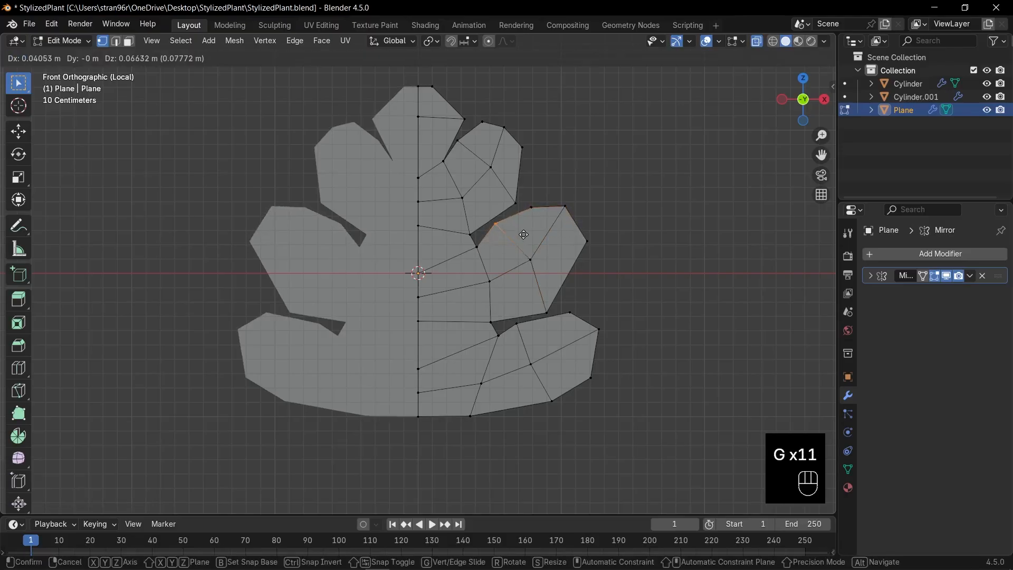
left_click(522, 233)
left_click_drag(574, 227, 608, 260)
key("g")
Lower the leaf's base vertices along Z and pull the bottom side lobe's lower outline vertex downward to round the base.
left_click_drag(397, 402, 489, 434)
key("g")
key("z")
left_click(489, 474)
left_click_drag(517, 367, 584, 421)
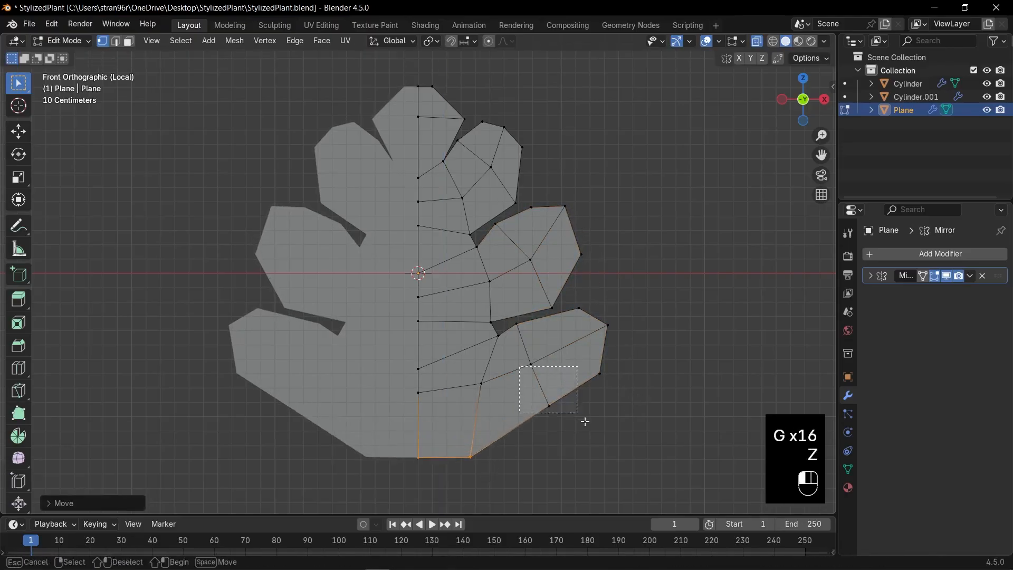
key("g")
left_click(590, 444)
Lower the notch vertices above the bottom side lobe, reposition the lobe's inner upper vertex, and rotate its tip slightly upward.
left_click_drag(487, 309, 530, 349)
key("g")
left_click(514, 366)
key("g")
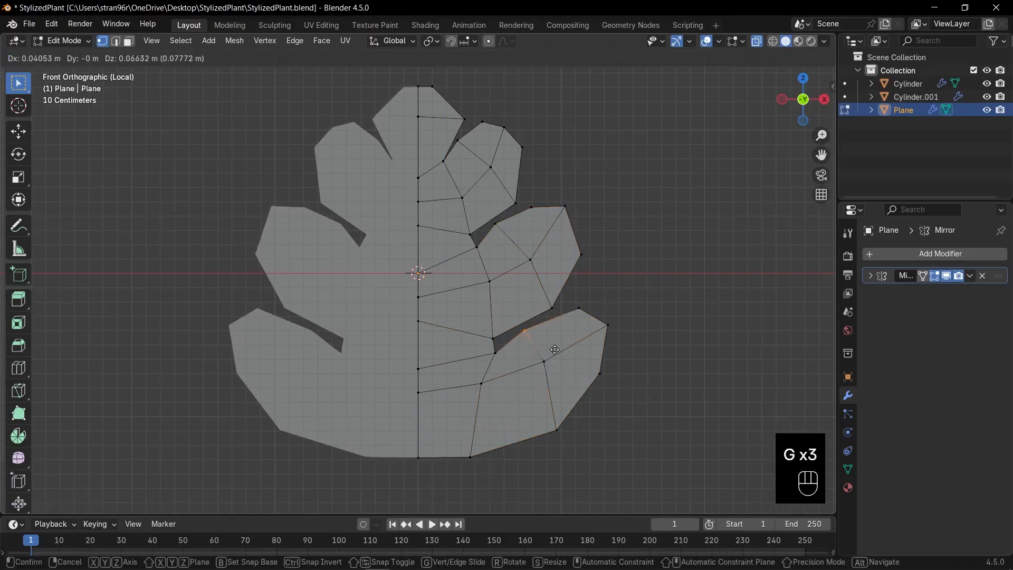
left_click(555, 351)
key("r")
left_click(666, 396)
Raise the top lobe along Z and scale it wider, and adjust the upper side lobe's vertex facing the top lobe.
left_click_drag(387, 66, 475, 157)
key("g")
key("z")
left_click(485, 126)
key("s")
key("g")
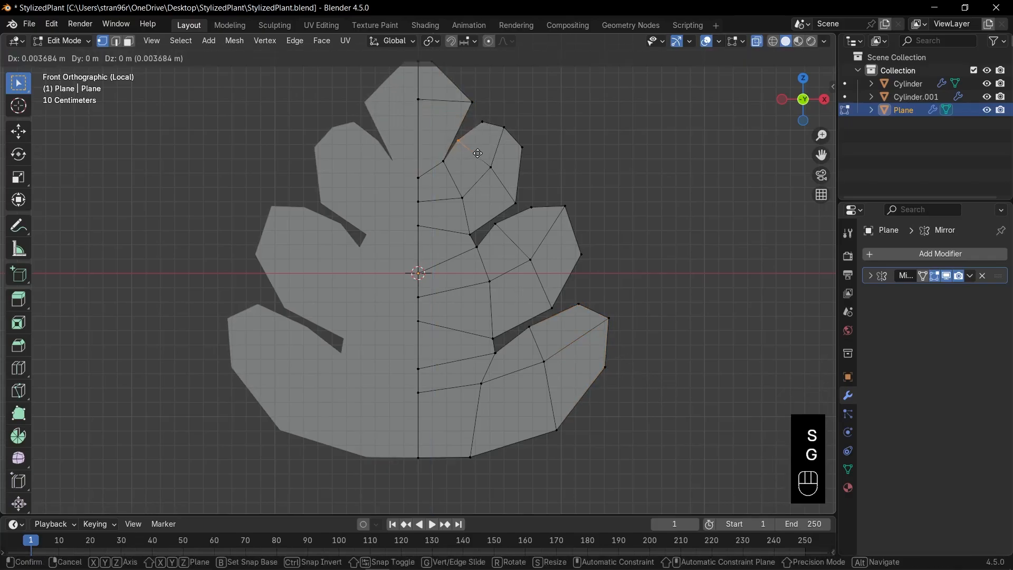
Move the upper side lobe's tip vertices up and outward, and raise the middle side lobe's tip vertices slightly.
left_click_drag(471, 109, 536, 152)
key("g")
left_click_drag(525, 200, 596, 256)
key("g")
Lower the leaf's bottom centre vertex and raise its top centre vertex along Z to curve both ends.
left_click_drag(409, 438, 445, 466)
key("g")
key("z")
scroll(442, 222, "down", 2)
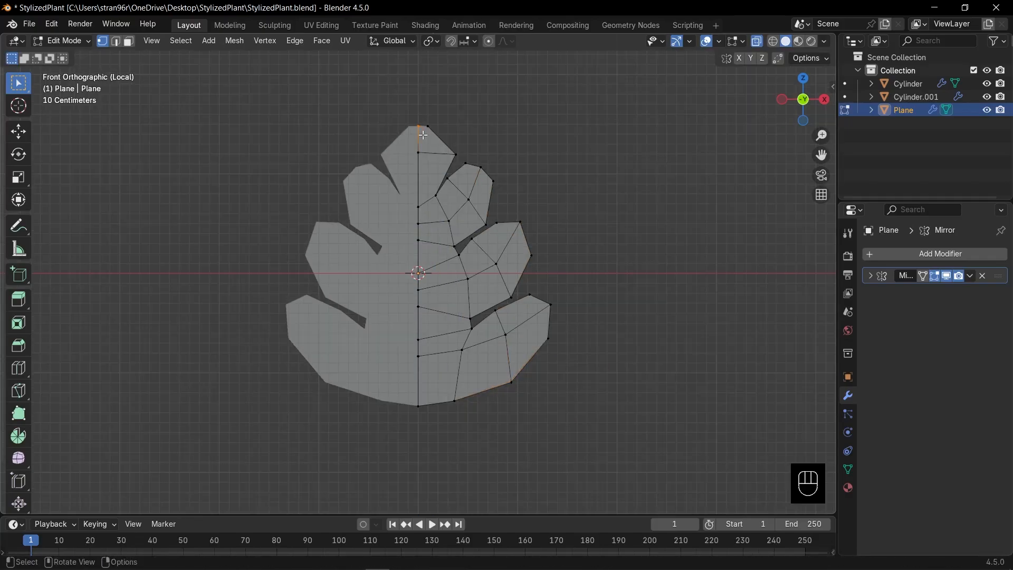
key("g")
key("z")
key("g")
scroll(464, 135, "up", 2)
key("g")
Reposition the upper side lobe's individual tip vertices to refine the curve of its end.
left_click_drag(516, 130, 535, 143, "shift")
key("g")
left_click(540, 138)
key("g")
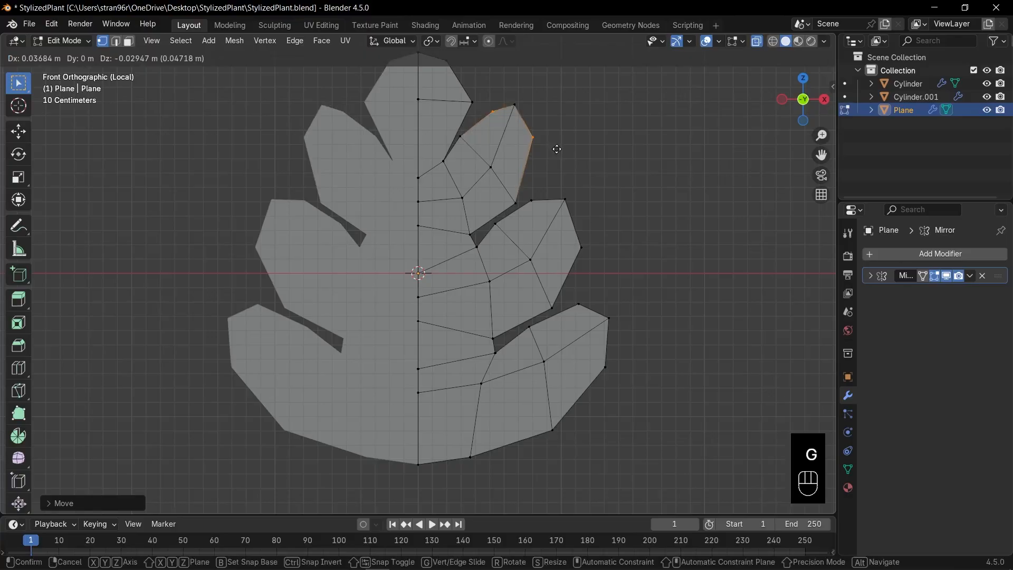
left_click(557, 153)
key("g")
left_click(558, 177)
Return to Object Mode, save the file, and apply the leaf's Mirror modifier.
key("Tab")
key("alt+z")
scroll(572, 198, "down", 2)
middle_click_drag(592, 184, 570, 217)
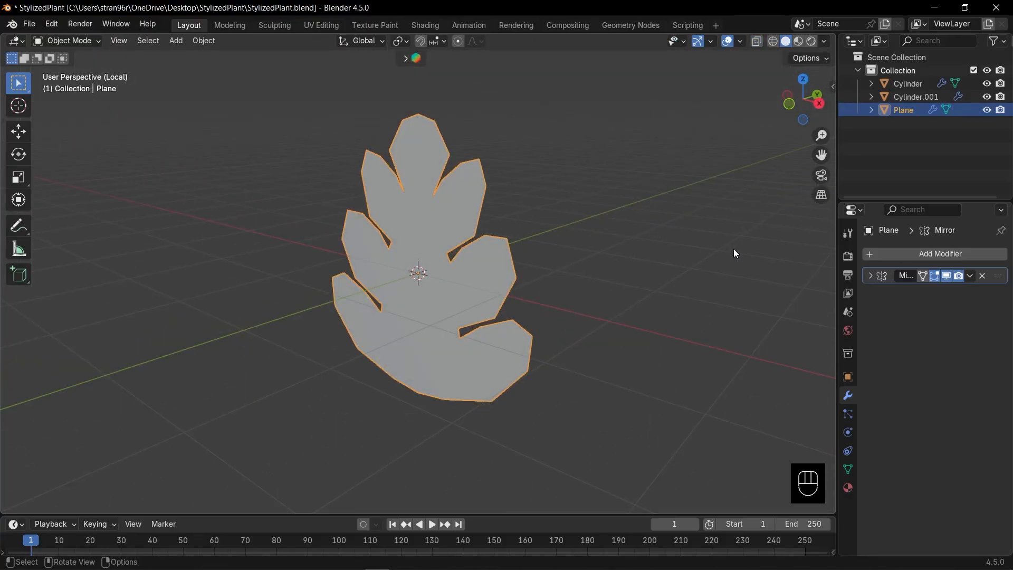
key("ctrl+s")
key("ctrl+a")
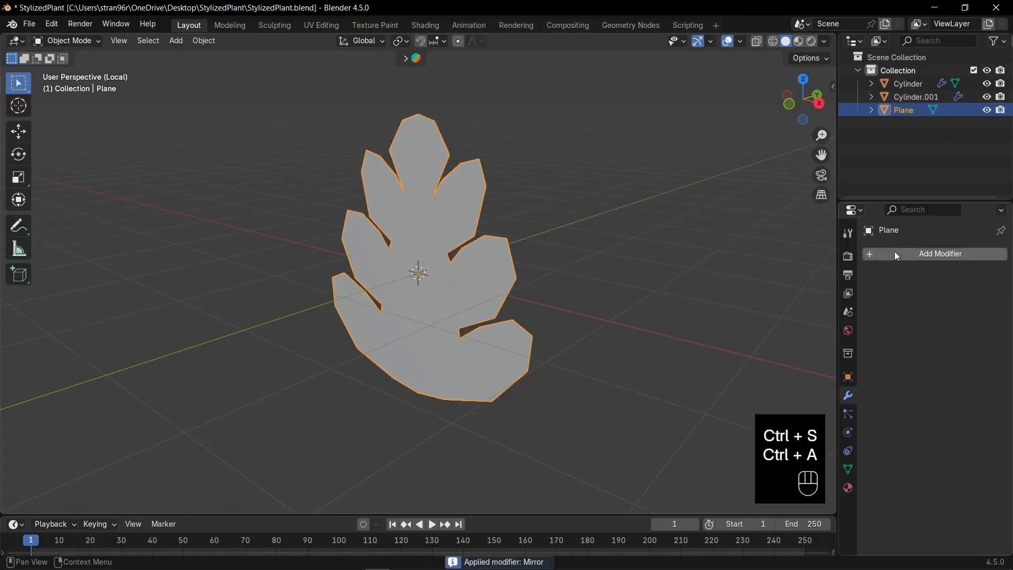
Add a Solidify modifier to the leaf with an offset of 0 and a thickness of 0.1 m.
left_click(896, 252)
left_click(898, 248)
type("so")
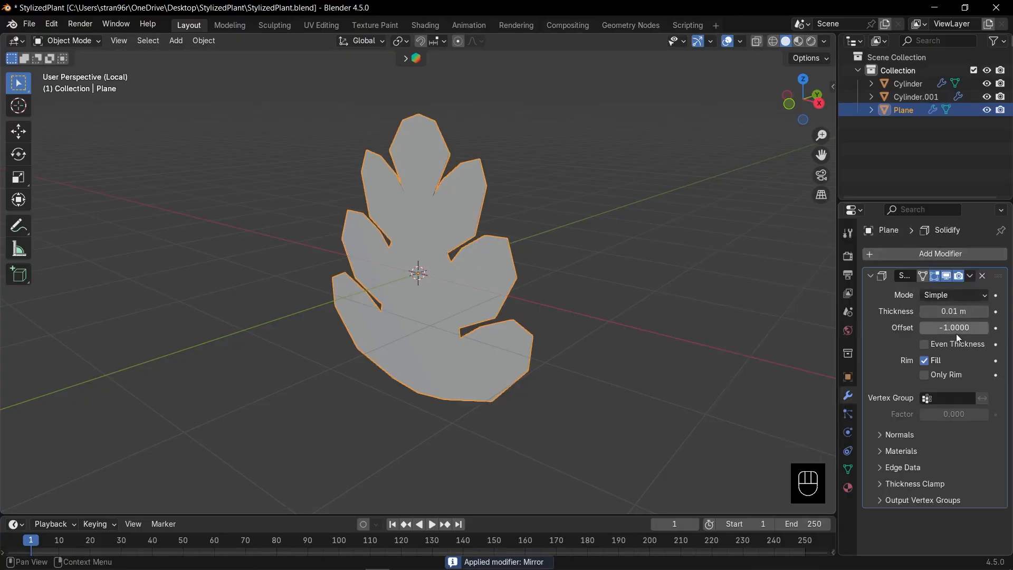
type("0")
key("Return")
left_click(962, 312)
type("0.")
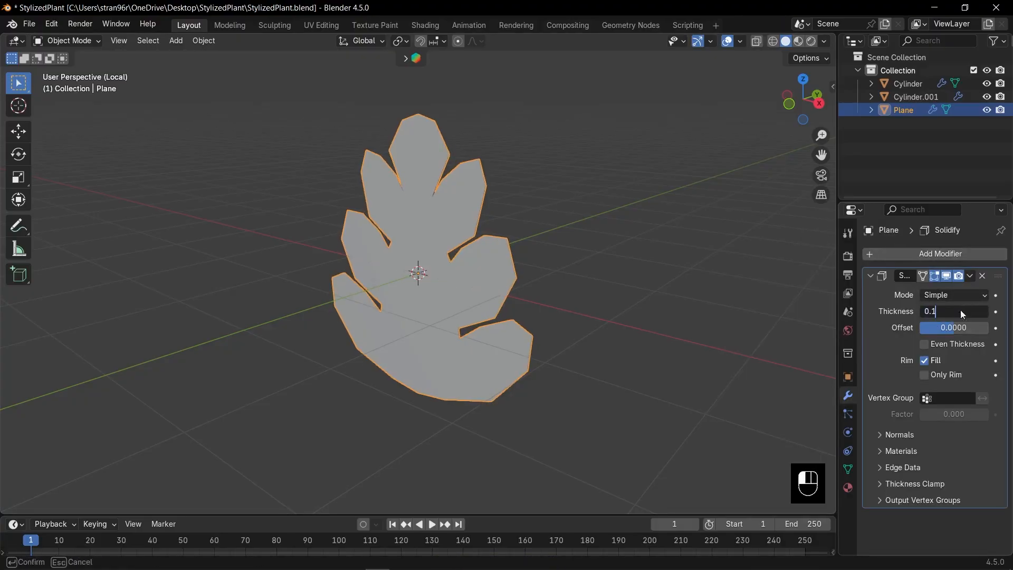
key("Return")
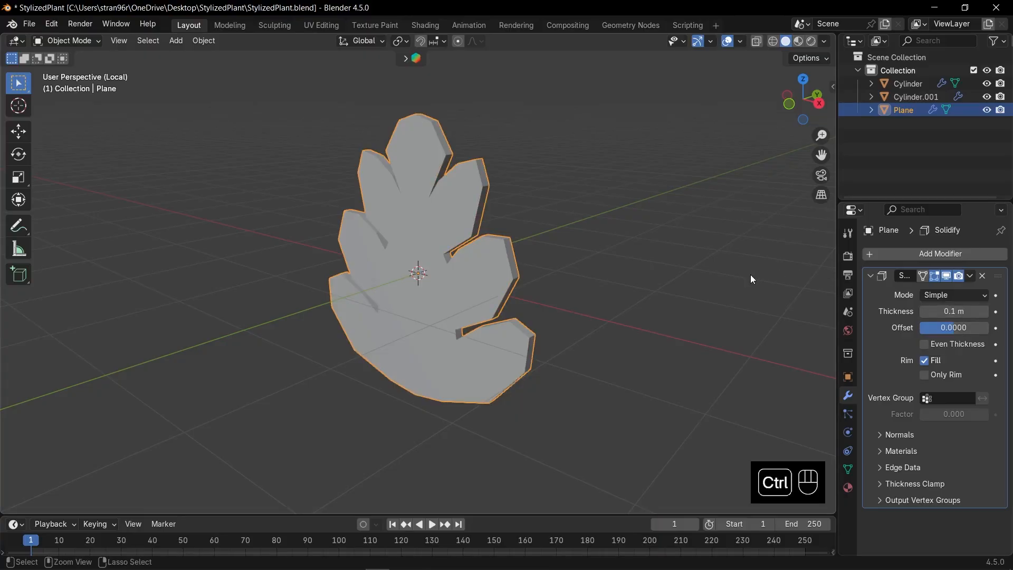
Add a level 2 Subdivision Surface modifier to the leaf and shade it smooth.
key("ctrl+2")
middle_click_drag(717, 160, 527, 219)
right_click(470, 201)
left_click(470, 201)
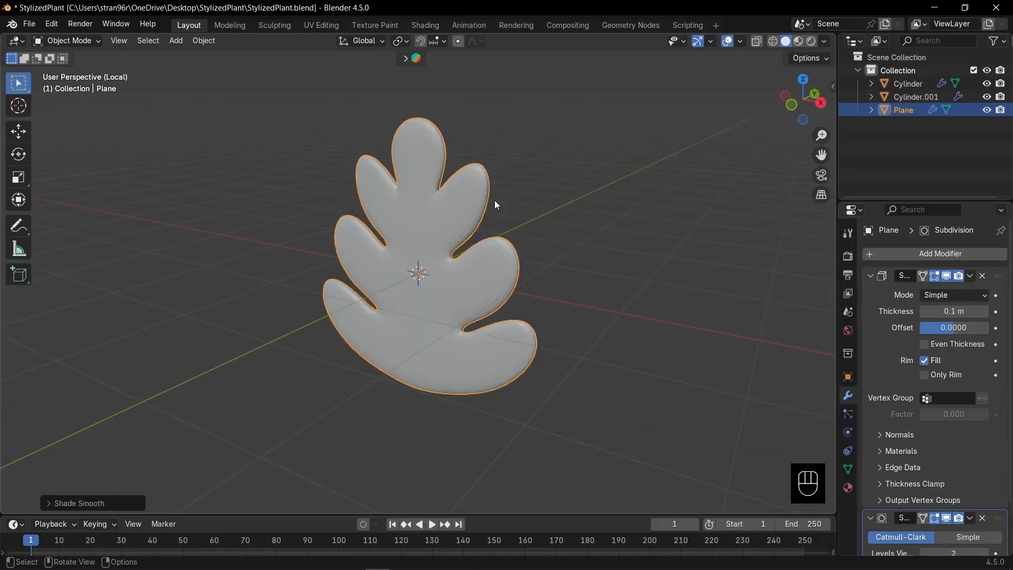
scroll(673, 259, "up", 1)
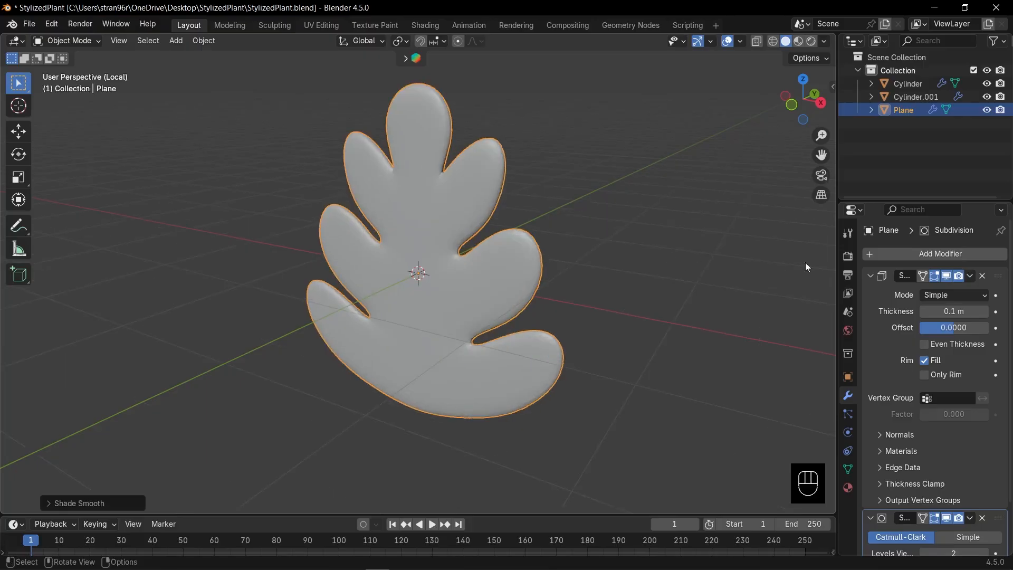
Collapse both modifier settings and apply the leaf's Solidify modifier.
left_click(870, 275)
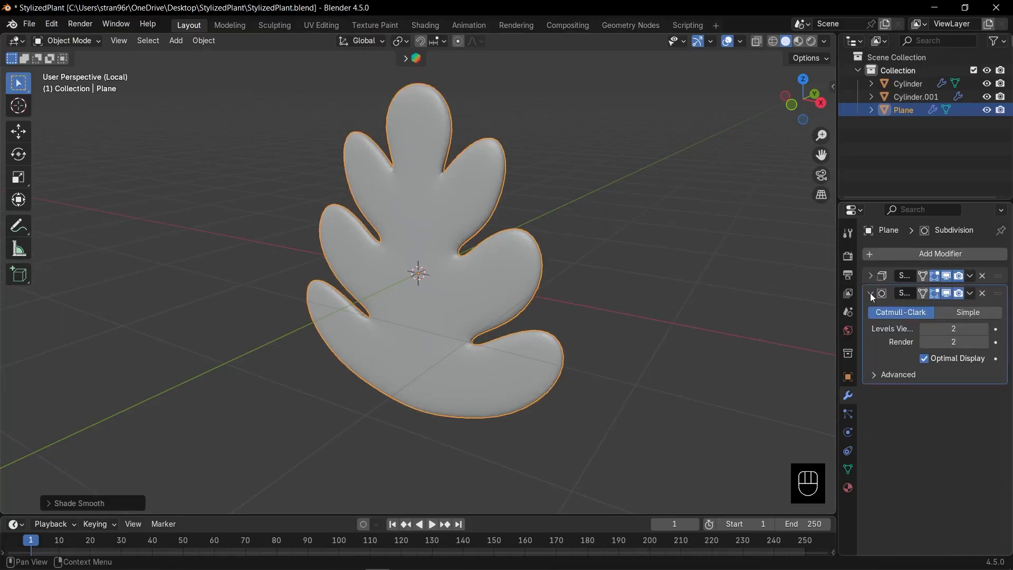
left_click(871, 294)
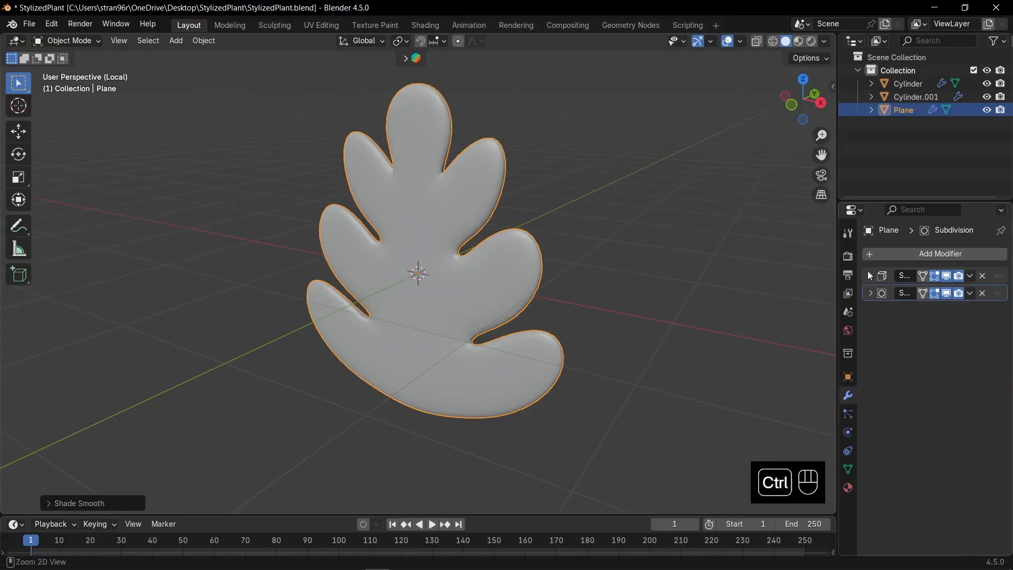
key("ctrl+a")
Scale the leaf's central vertices outward along Y with proportional editing to thicken its middle.
key("KP_1")
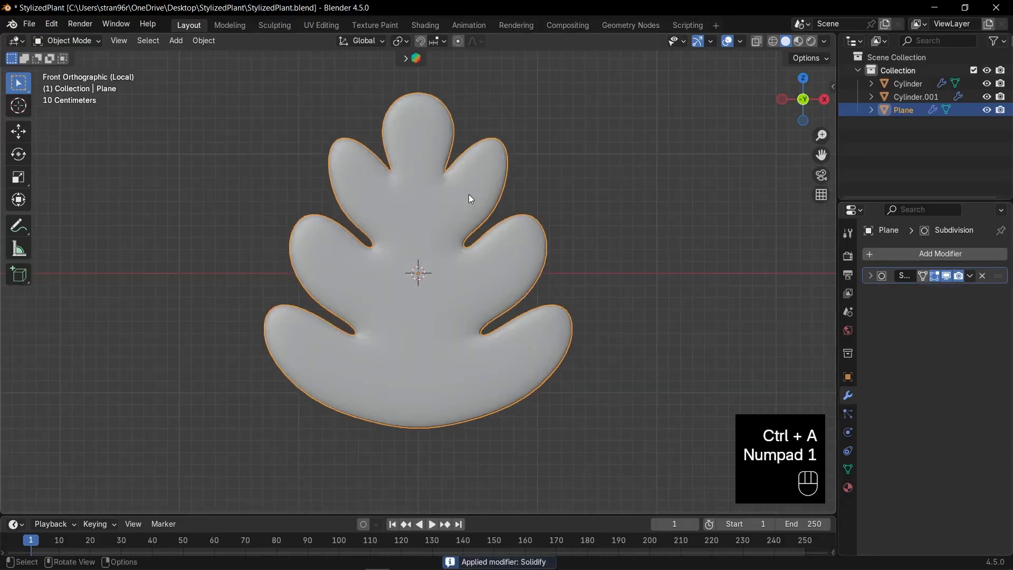
key("Tab")
key("alt+z")
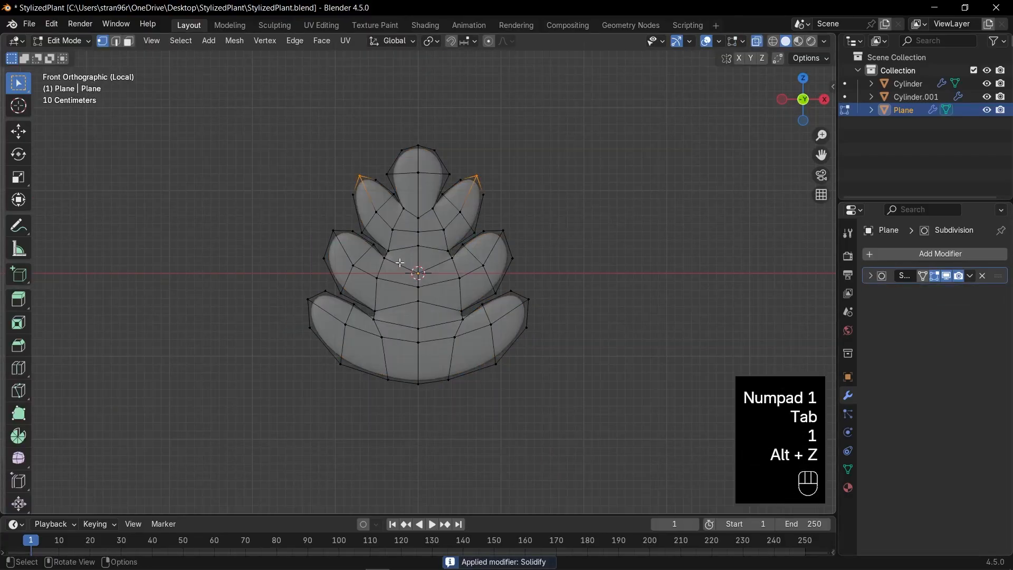
left_click_drag(400, 263, 430, 307)
middle_click_drag(615, 177, 561, 263)
key("s")
key("y")
left_click(732, 175)
key("s")
key("y")
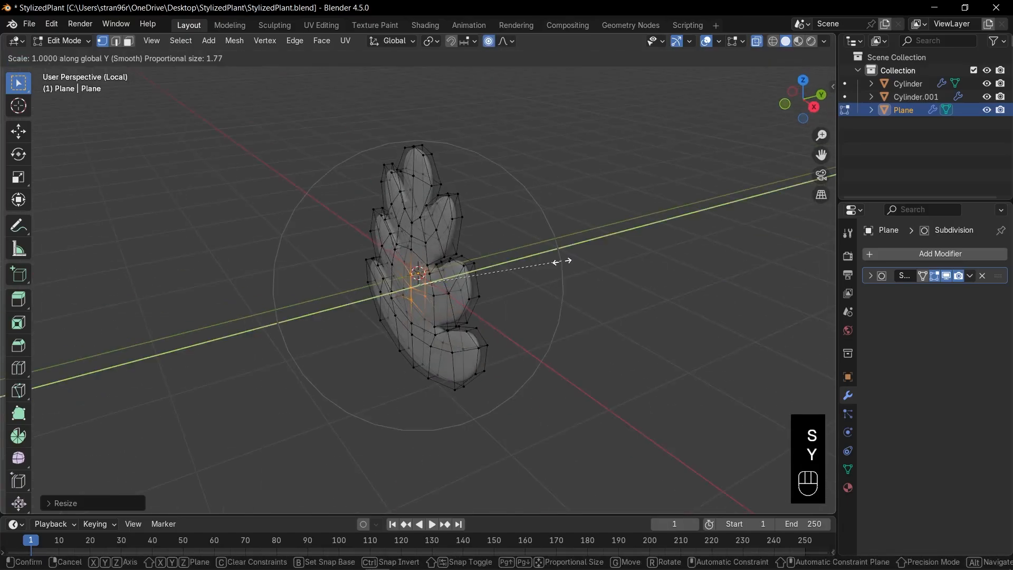
left_click(767, 186)
Move the entire leaf mesh up along Z so that its base sits at the object's origin.
key("KP_1")
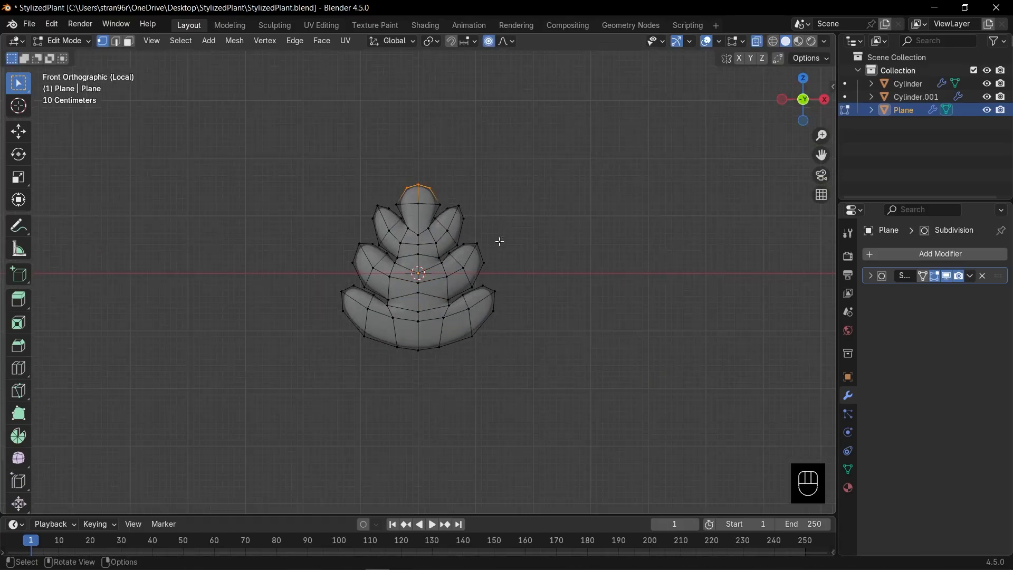
key("a")
key("g")
key("z")
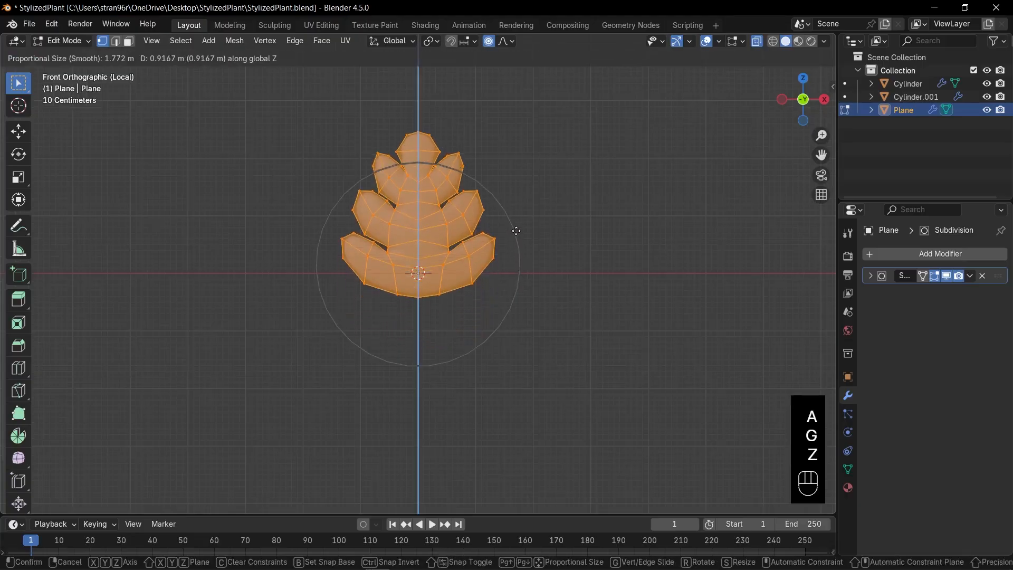
left_click(512, 217)
Bevel the leaf's vertical centre edge loop with 2 segments and an offset of about 0.075 m.
key("Tab")
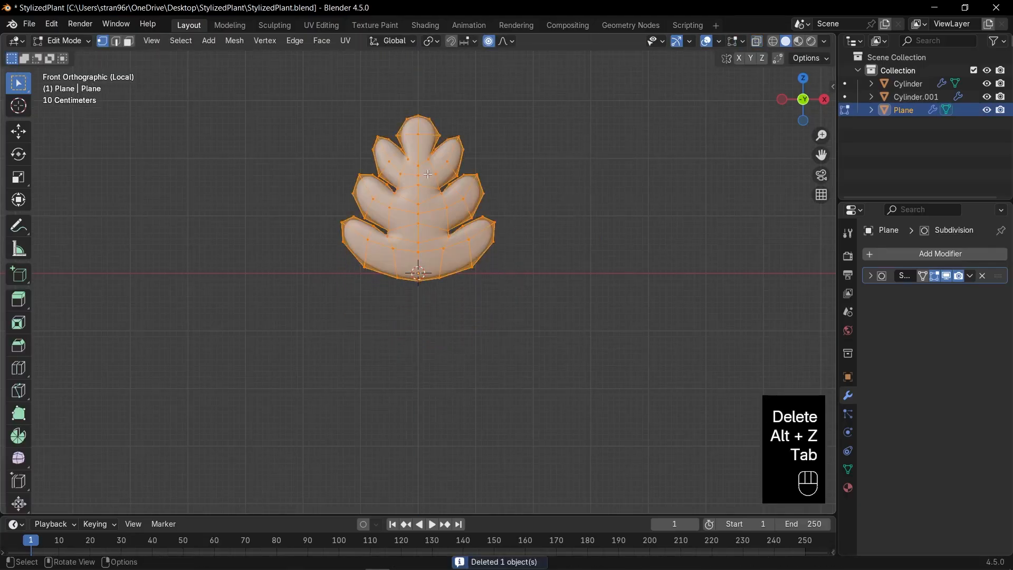
key("2")
left_click(419, 121, "alt")
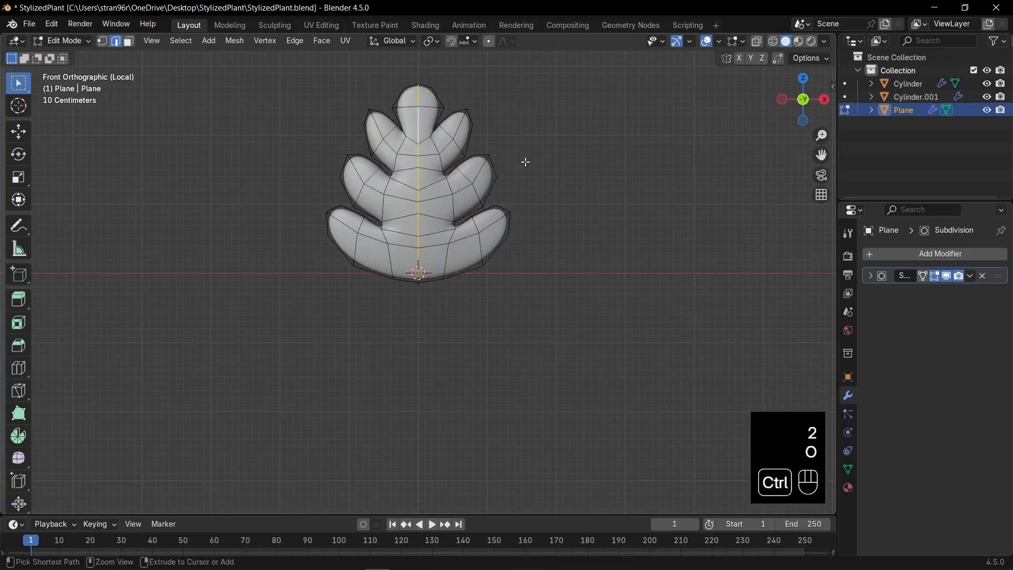
key("ctrl+b")
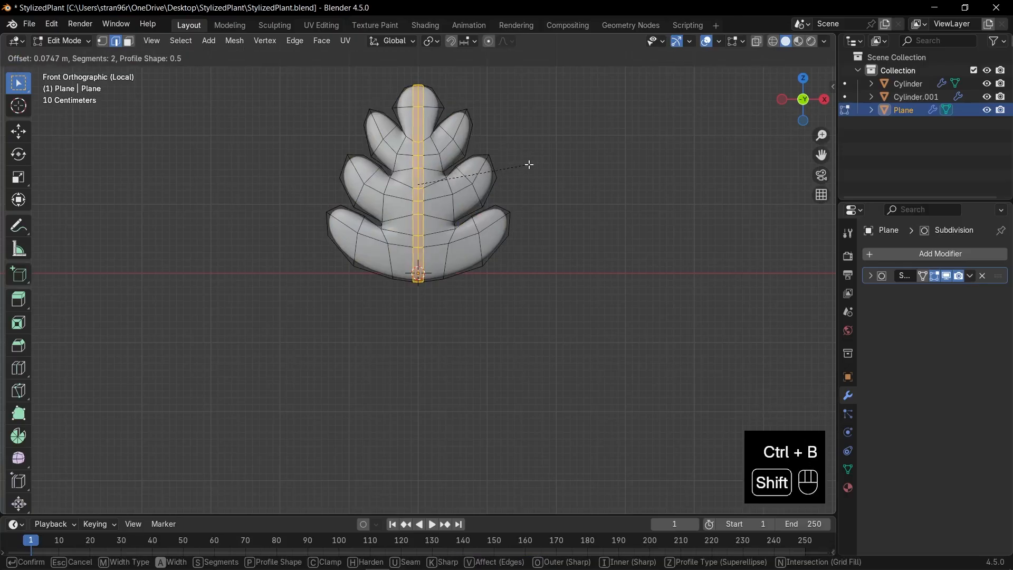
left_click(529, 165)
Select the middle stretch of the centre edges on both faces and scale it inward along Y to form a groove.
key("KP_Decimal")
key("2")
key("alt+z")
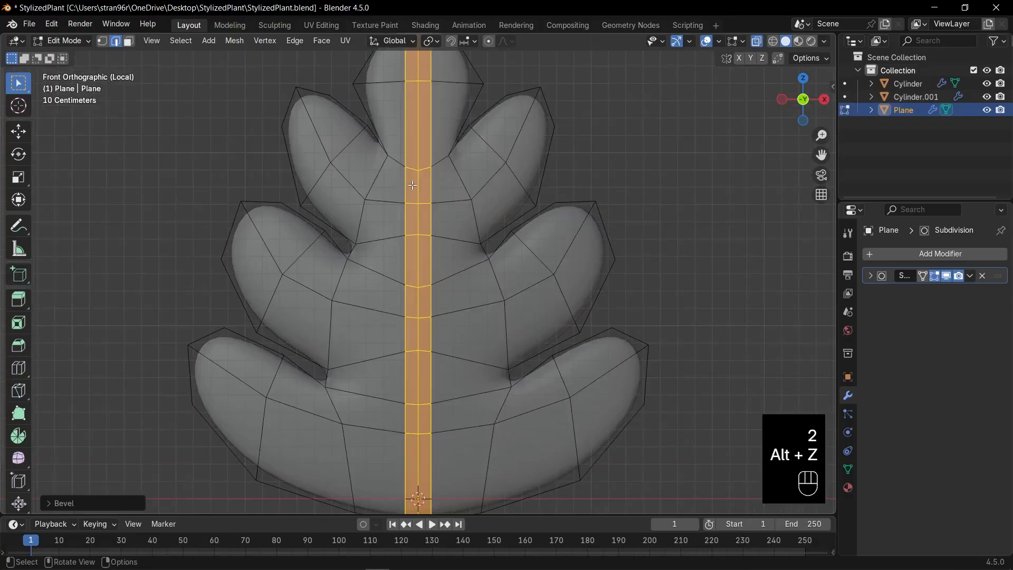
left_click_drag(418, 386, 419, 386)
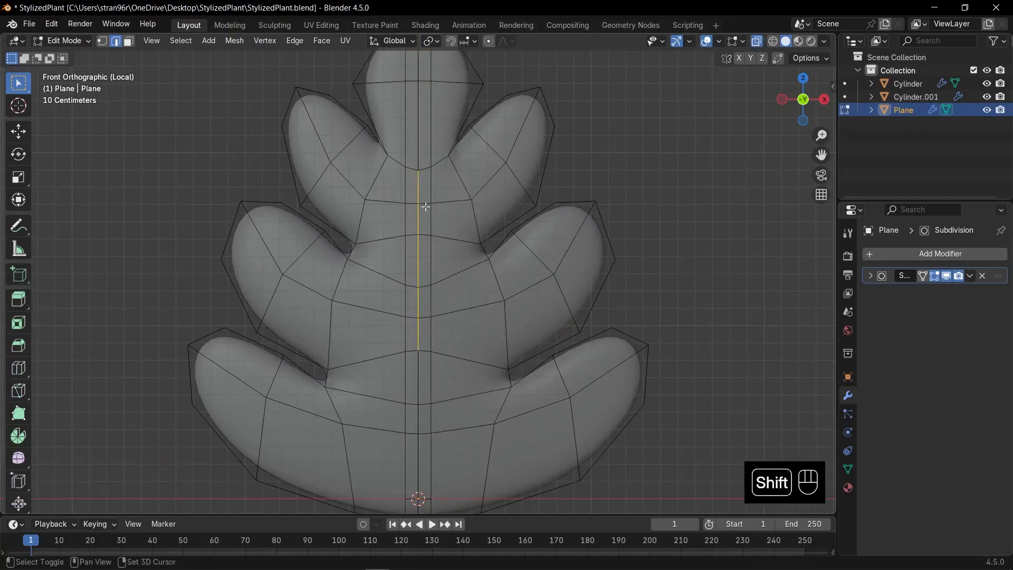
scroll(568, 301, "down", 3)
middle_click_drag(625, 264, 577, 274)
key("alt+z")
scroll(576, 274, "up", 2)
key("s")
key("y")
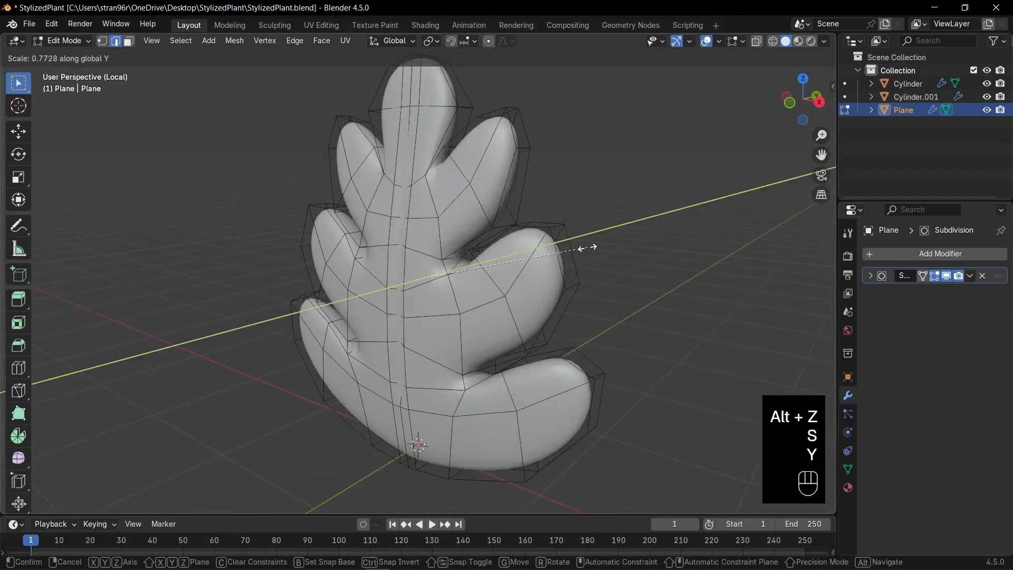
left_click(498, 255)
Scale the selected centre edges further inward along Y to deepen the midrib groove, and return to Object Mode.
mouse_move(507, 255)
middle_mouse_down()
mouse_move(561, 256)
mouse_move(497, 267)
middle_mouse_up()
key("alt+z")
key("s")
key("y")
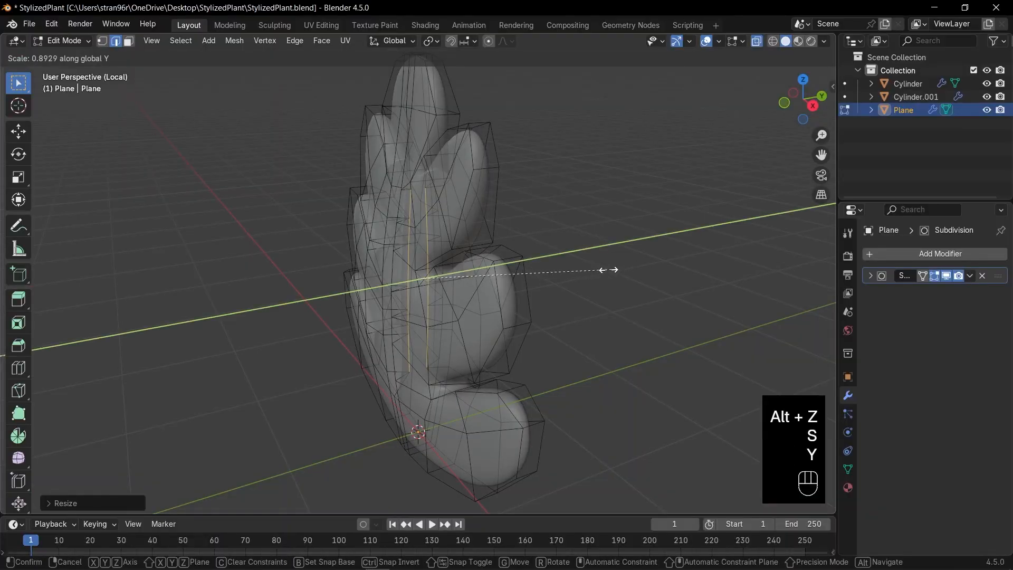
left_click(568, 273)
key("KP_1")
key("Tab")
key("alt+z")
scroll(562, 271, "down", 3)
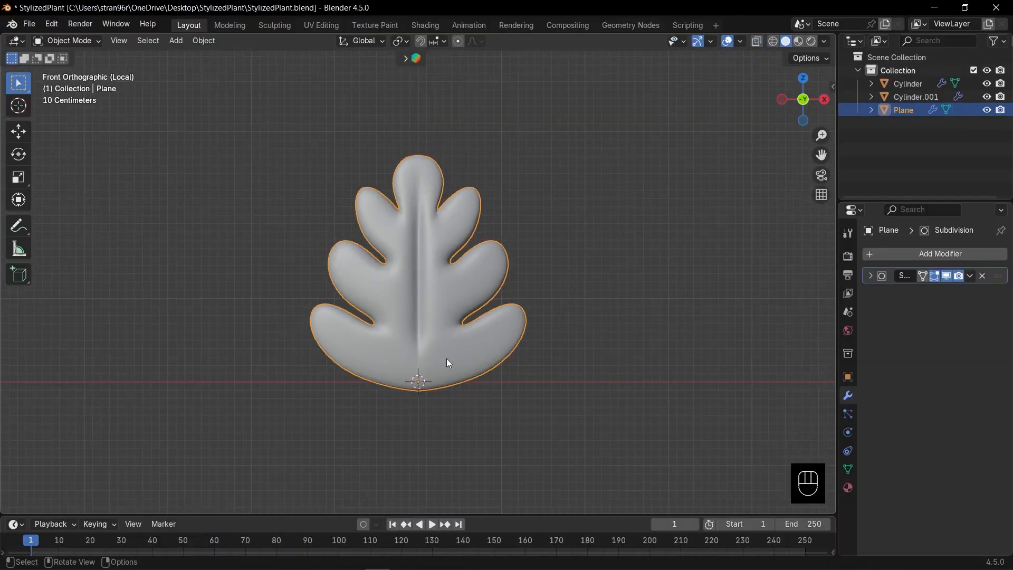
Duplicate the finished leaf along X and place the copy beside the original.
scroll(462, 347, "down", 1)
key("shift+d")
key("x")
left_click(627, 332)
Stretch the original leaf's tip vertices upward with smooth proportional editing to lengthen the leaf.
left_click(453, 335)
key("Tab")
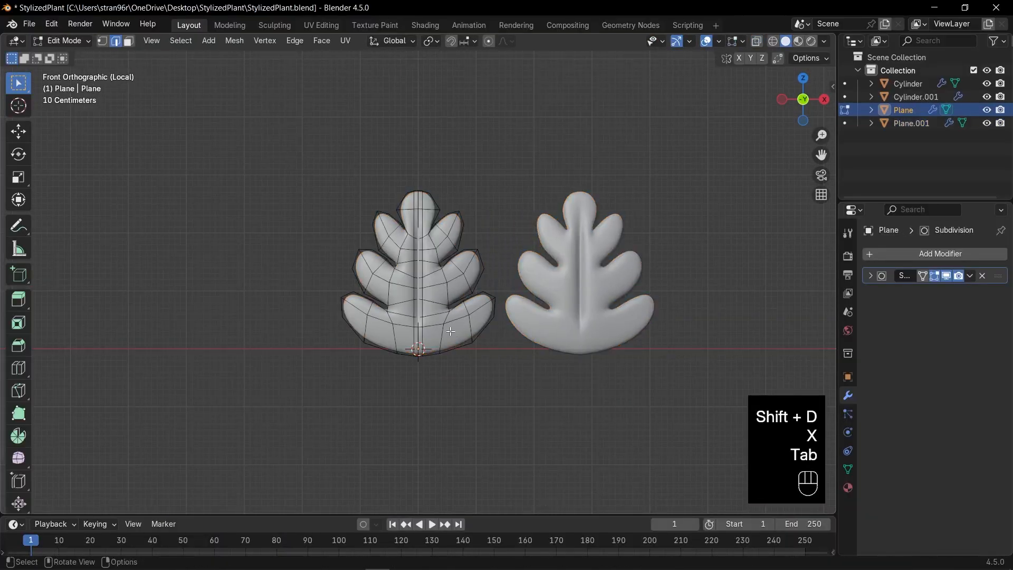
key("1")
key("alt+z")
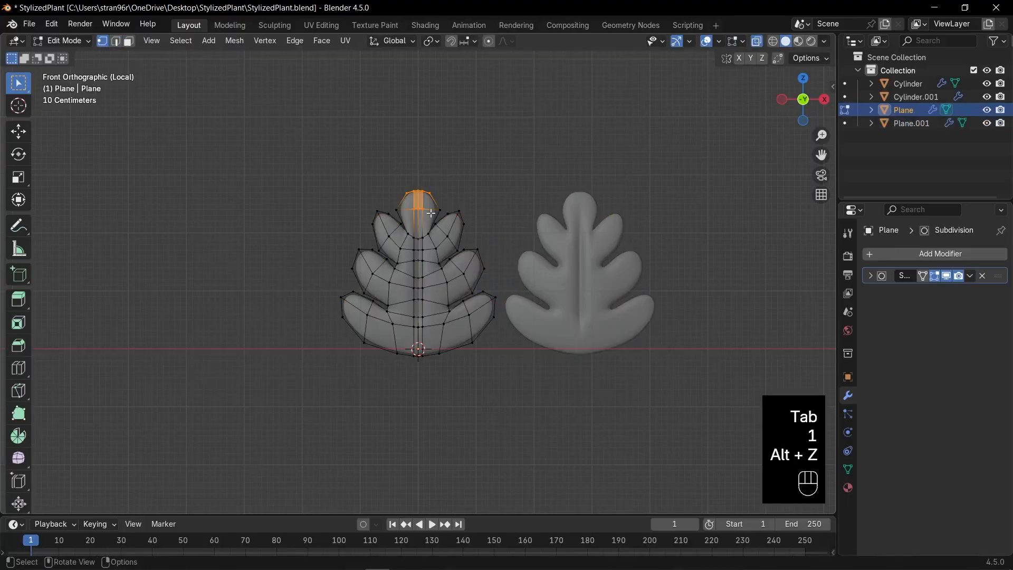
key("g")
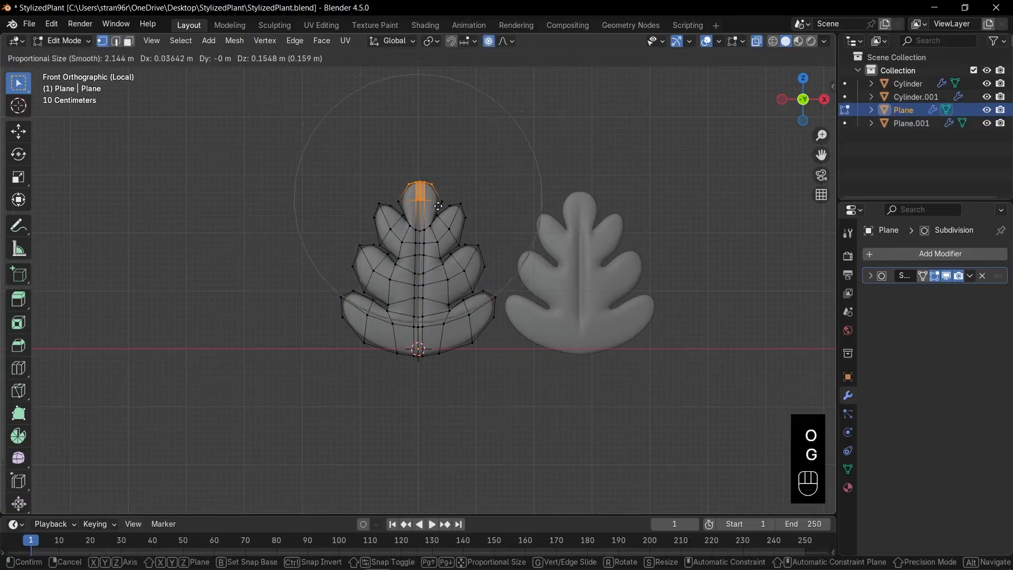
scroll(438, 195, "down", 5)
left_click(440, 187)
Rotate and shift the original leaf's tip with proportional editing to curve its midrib, and return to Object Mode.
key("r")
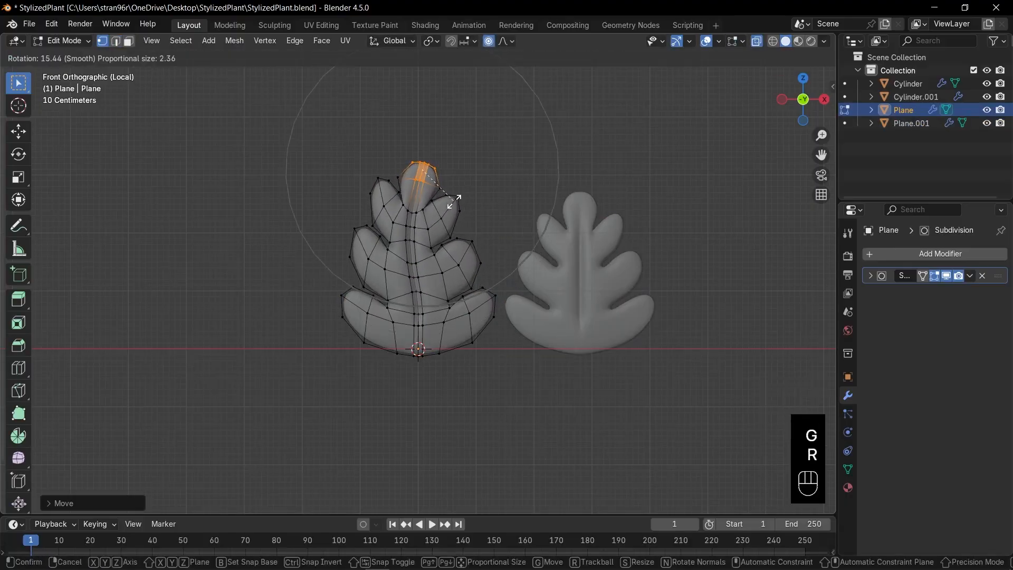
scroll(453, 199, "down", 4)
left_click(458, 199)
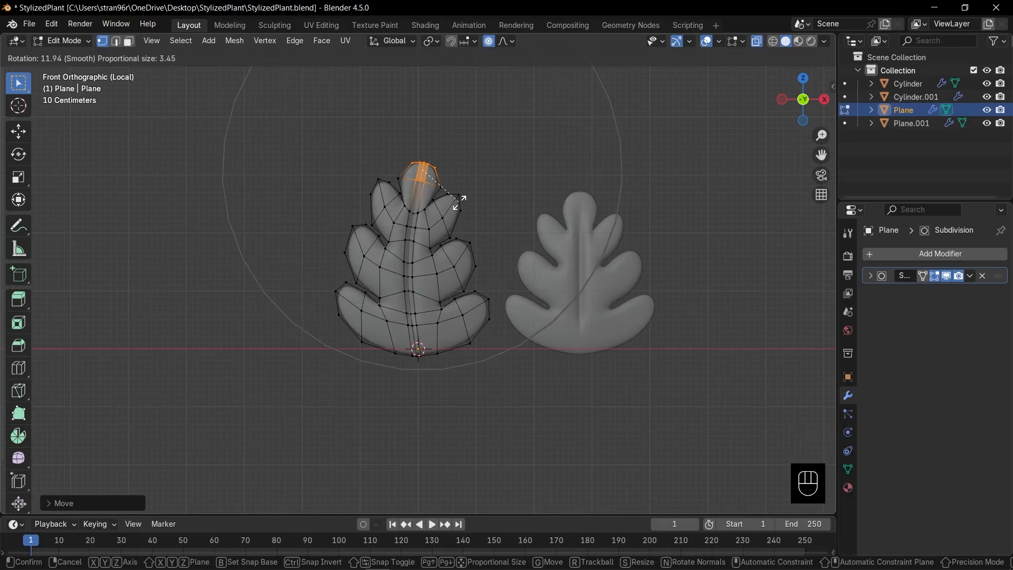
key("g")
left_click(467, 199)
key("r")
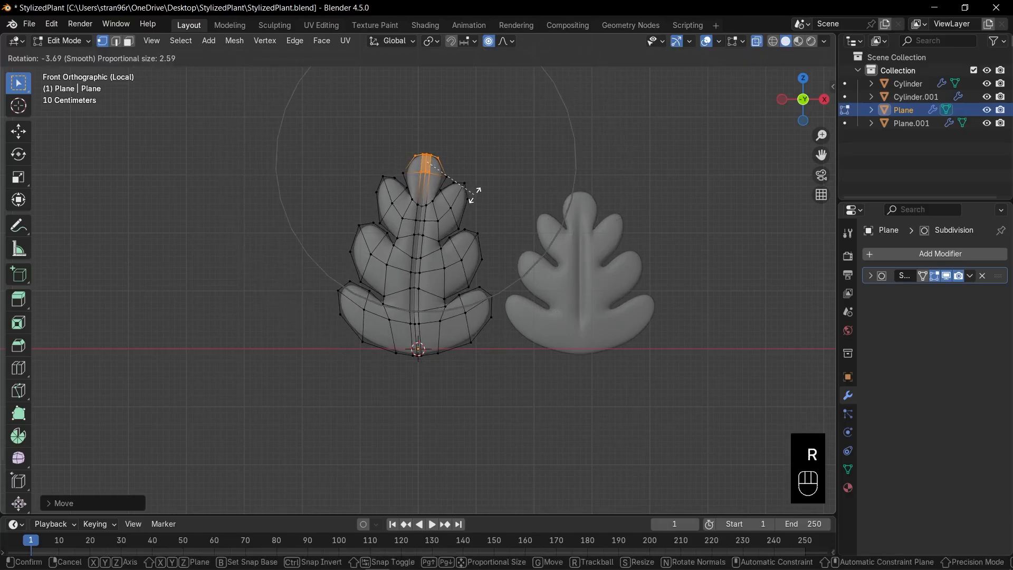
left_click(466, 201)
key("Tab")
key("alt+z")
Pull the copied leaf's tip vertices well upward with proportional editing to make a taller leaf, and rotate the tip slightly.
left_click(549, 238)
key("Tab")
key("alt+z")
left_click_drag(558, 177, 597, 201)
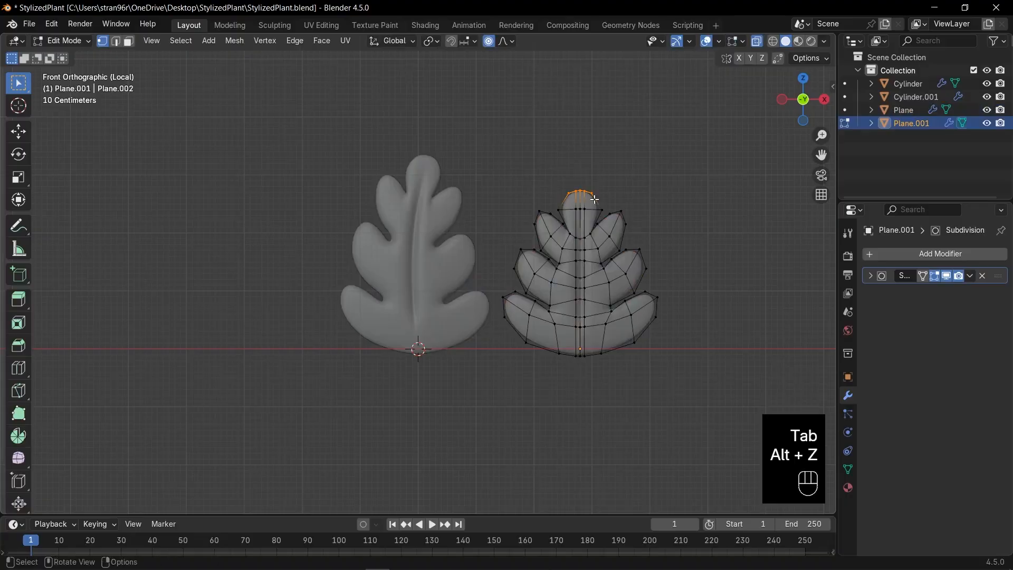
key("g")
left_click(592, 141)
key("r")
left_click(604, 142)
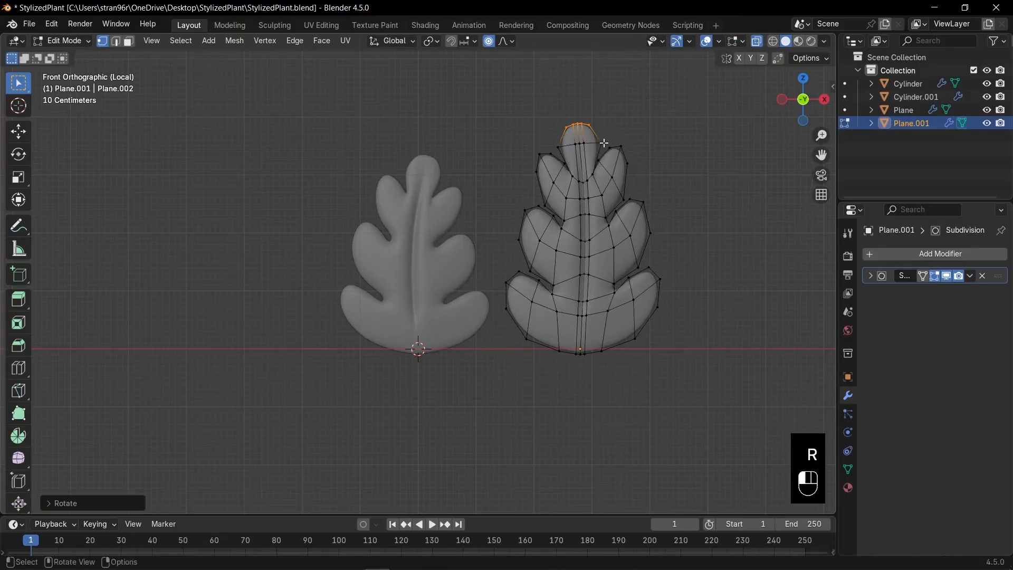
Raise and tilt the taller leaf's tip further, shift its middle edge loop sideways for an S-curve, and return to Object Mode.
key("g")
left_click(591, 117)
key("r")
left_click(588, 121)
left_click(536, 232, "alt")
key("g")
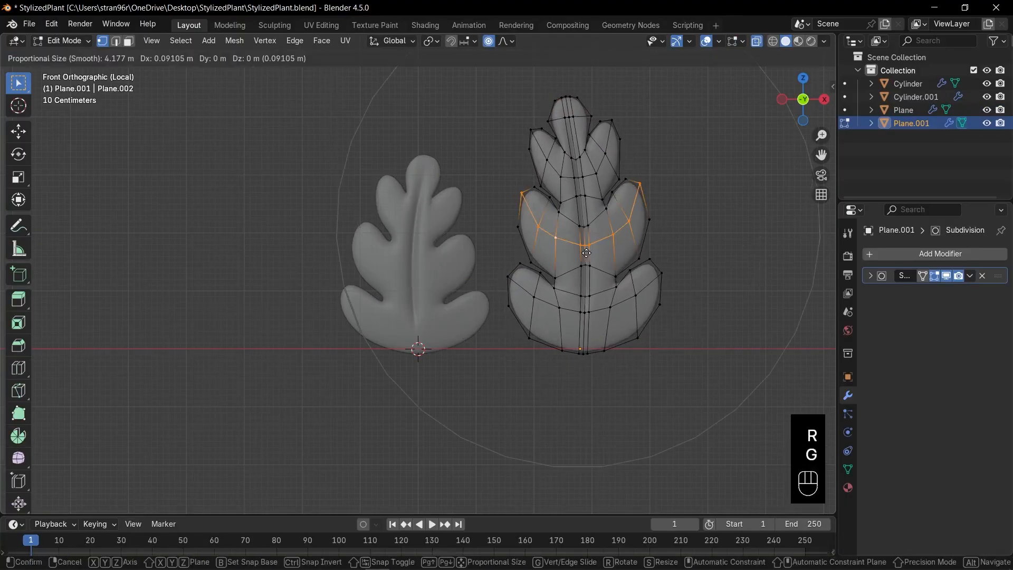
left_click(544, 250)
key("Tab")
key("alt+z")
Bend the shorter leaf by moving its middle section about 0.92 m along negative Y with proportional editing.
left_click(424, 282)
key("KP_3")
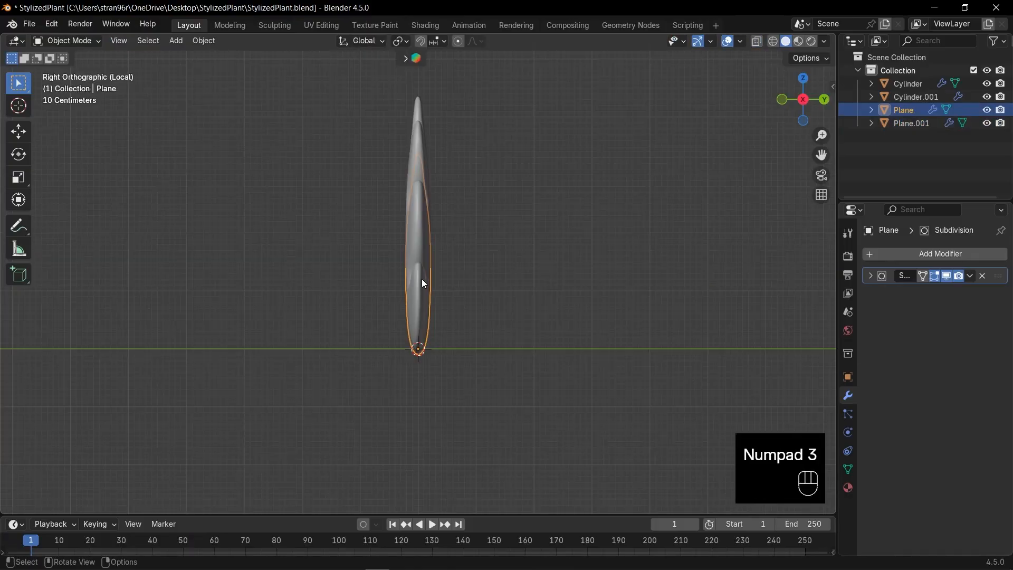
key("KP_1")
key("Tab")
key("ctrl+KP_3")
key("g")
key("y")
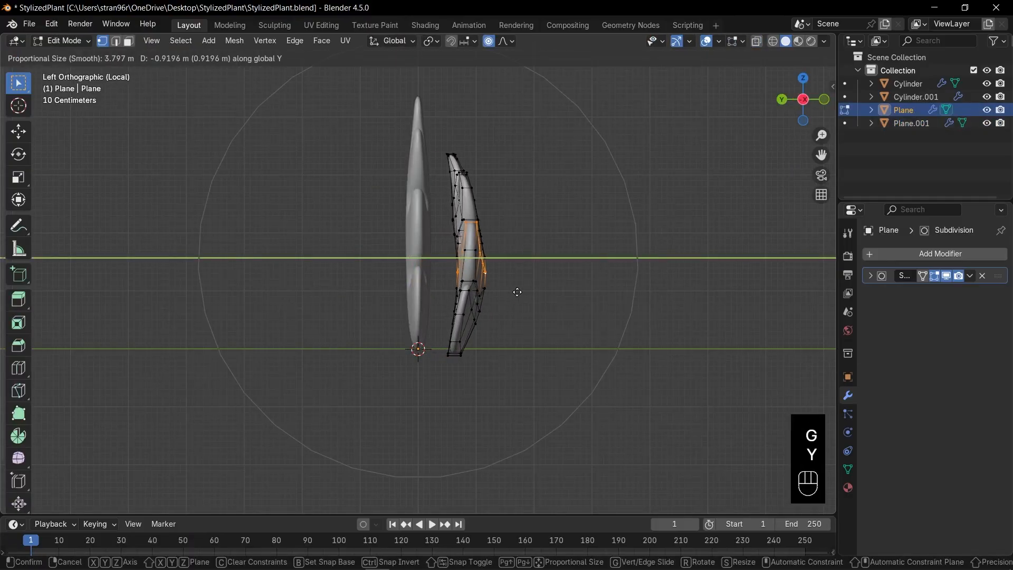
left_click(518, 292)
Move the shorter leaf's whole mesh back along Y so its base sits at the origin, and return to Object Mode.
key("a")
key("g")
key("y")
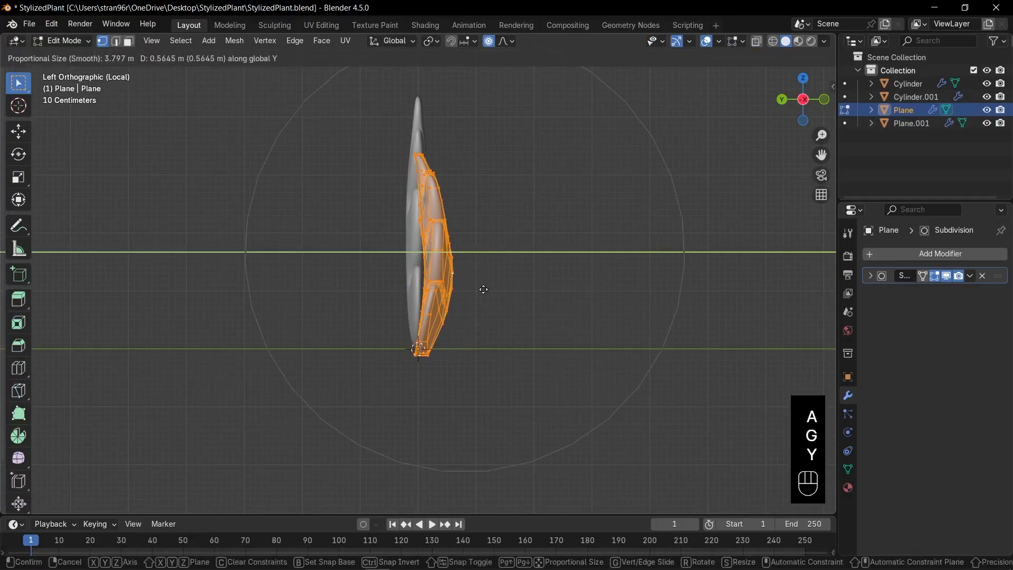
left_click(425, 141)
key("Tab")
Bend the taller leaf by moving its middle section about 1.05 m along Y with proportional editing.
left_click(424, 141)
key("KP_3")
key("Tab")
key("alt+z")
key("g")
key("y")
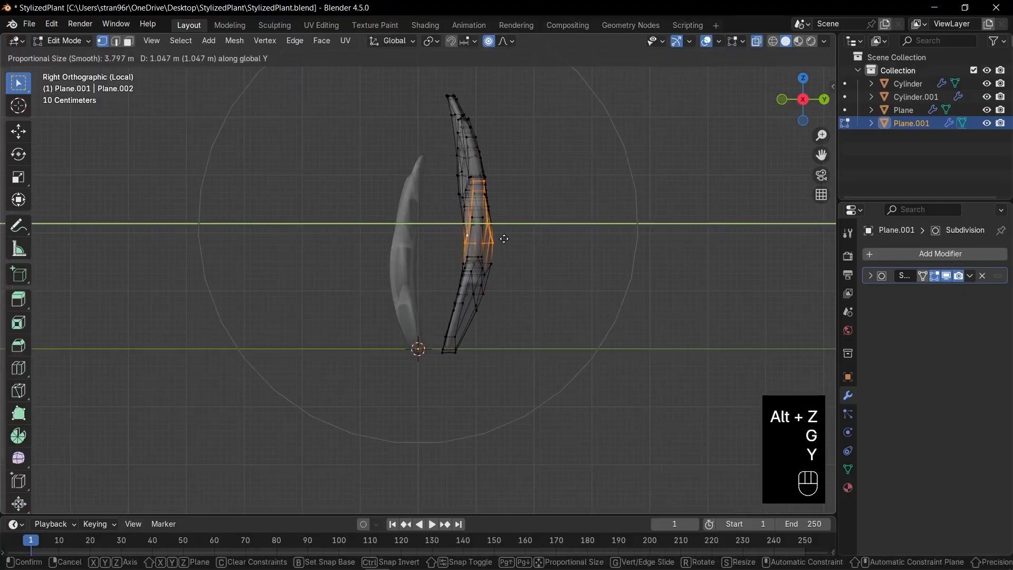
left_click(503, 238)
Move the taller leaf's whole mesh back along Y to its origin, return to Object Mode, and save the file.
key("a")
key("g")
key("y")
left_click(470, 241)
key("Tab")
key("alt+z")
key("KP_1")
key("ctrl+s")
Select both leaves and exit Local View to show the whole scene.
left_click(470, 241)
scroll(475, 238, "down", 2)
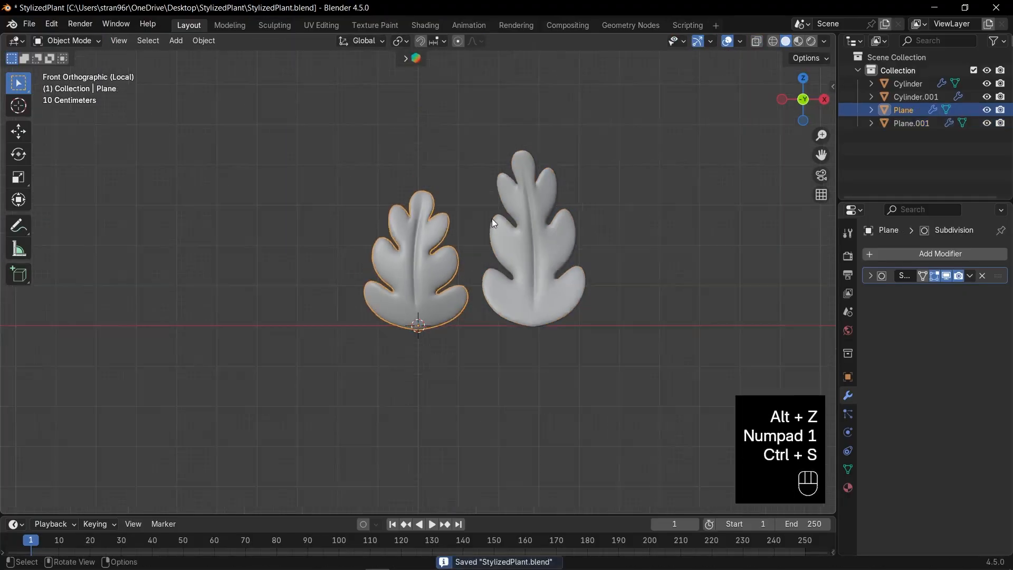
left_click(516, 229, "shift")
key("KP_Divide")
Scale the shorter leaf down to fit the pot and raise it along Z so its base sits inside the rim.
left_click(462, 138)
key("s")
key("g")
key("z")
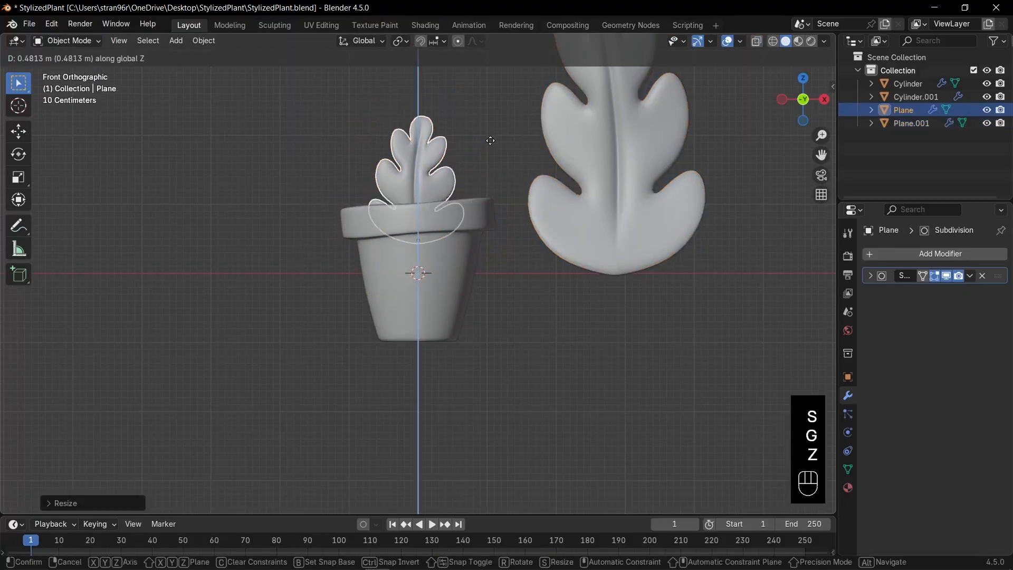
left_click(492, 132)
Move the shorter leaf along Y toward the pot's front, change the transform pivot point, and tilt the leaf in side view.
key("KP_7")
key("g")
key("y")
left_click(476, 192)
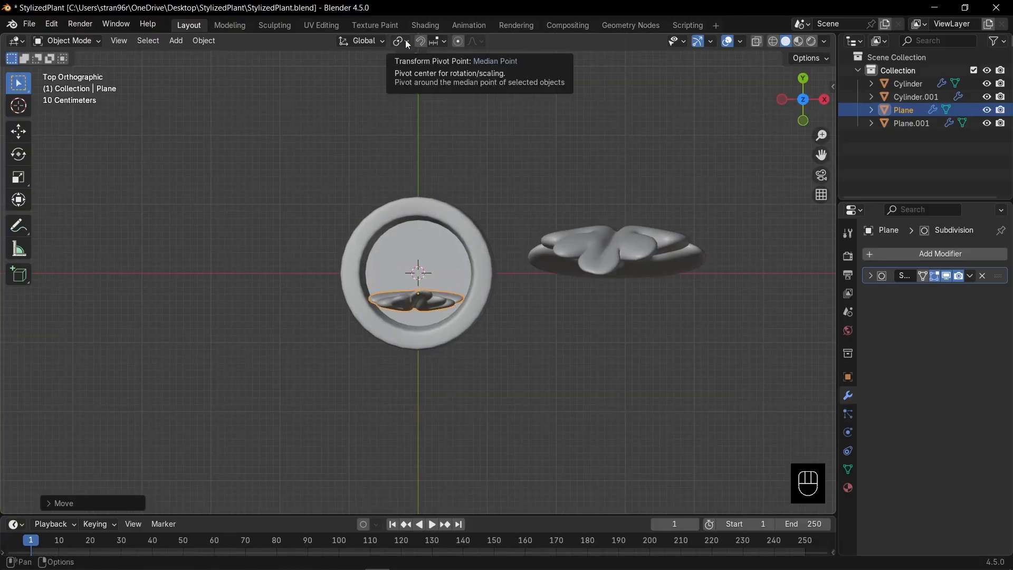
left_click(401, 41)
left_click(425, 88)
key("KP_3")
key("r")
left_click(421, 93)
Scale the taller leaf down and move it into the pot so it rises behind the shorter leaf.
left_click(442, 99)
key("KP_1")
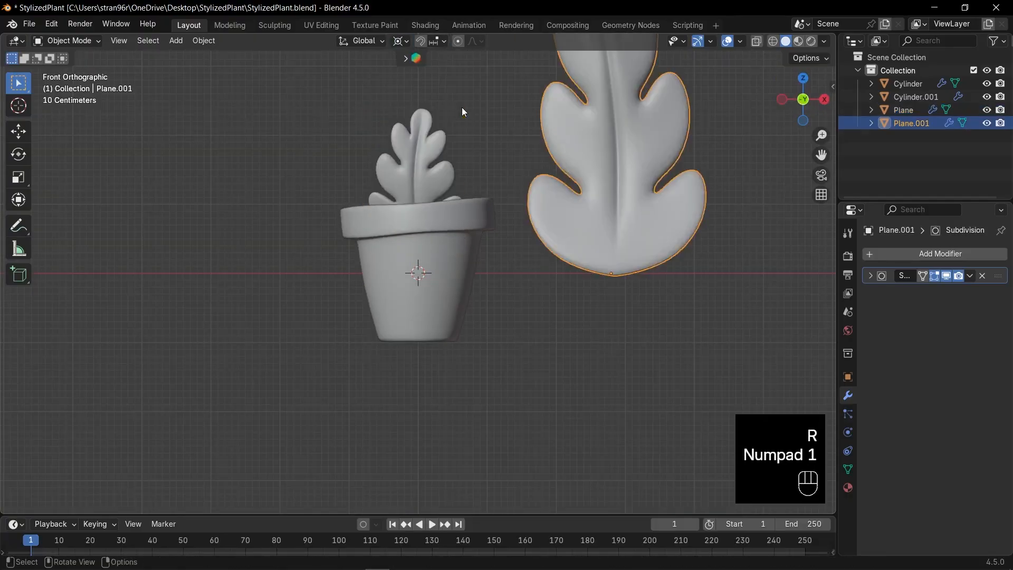
scroll(491, 113, "down", 4)
key("s")
left_click(550, 190)
key("g")
left_click(491, 173)
scroll(501, 174, "up", 5)
key("s")
left_click(539, 114)
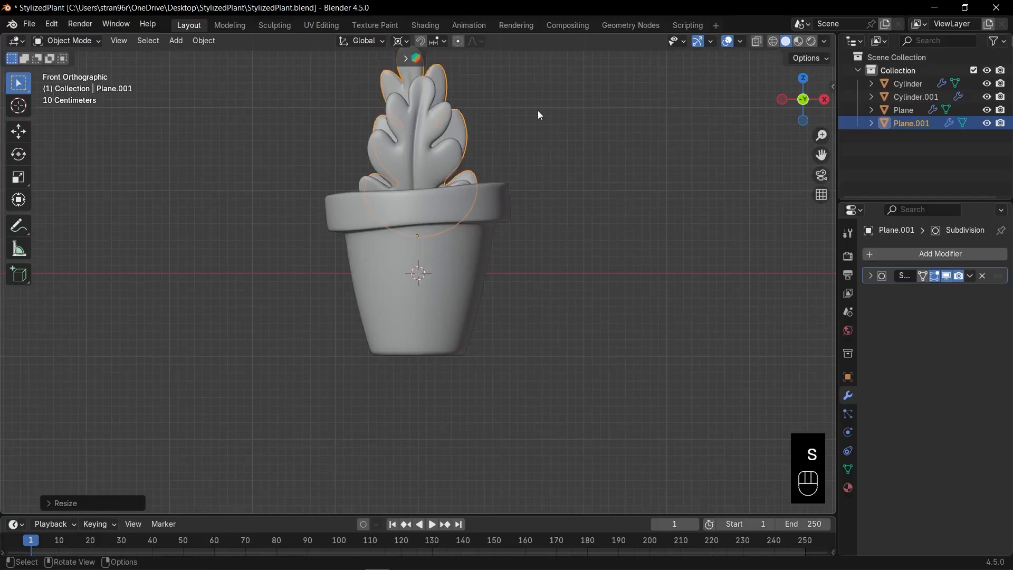
Tilt the taller leaf to the right and the shorter leaf to the left in front view.
scroll(515, 101, "down", 3)
key("r")
left_click(517, 89)
left_click(426, 178)
key("r")
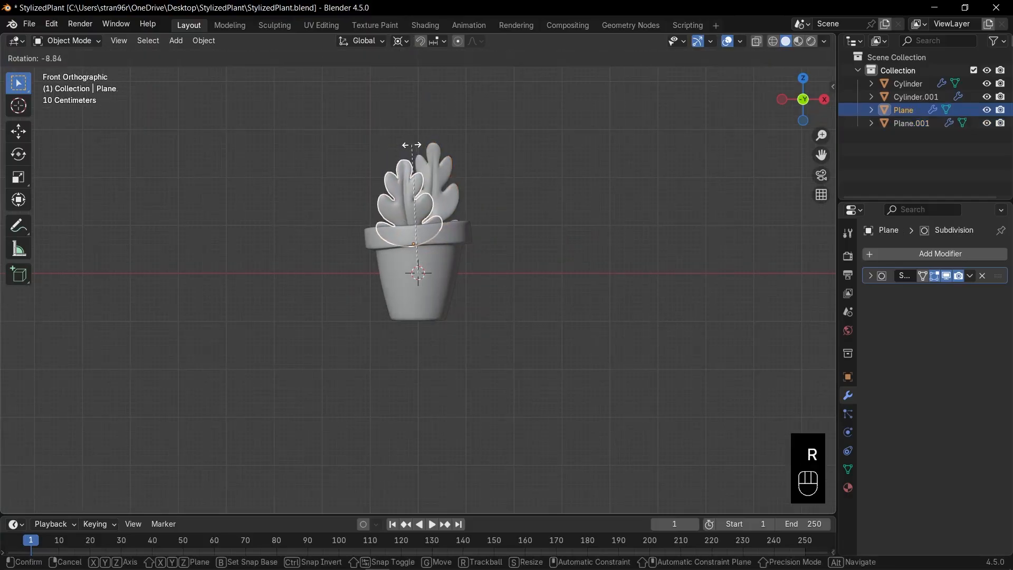
left_click(409, 147)
left_click(443, 157)
key("r")
left_click(440, 156)
Move the taller leaf along Y to the back of the soil and adjust the shorter leaf's position at the front.
key("KP_7")
key("g")
key("y")
left_click(423, 291)
left_click(414, 323)
key("g")
key("y")
left_click(414, 312)
key("g")
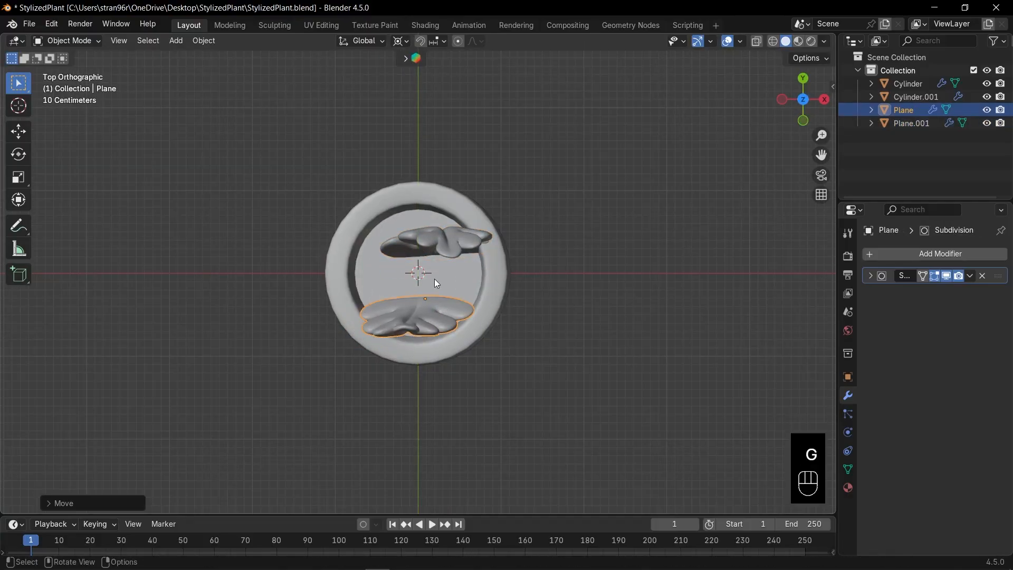
Move and rotate both leaves in side view so they lean outward over the front and back of the pot.
key("KP_3")
key("g")
key("r")
left_click(450, 126)
left_click(373, 141)
key("g")
key("r")
left_click(365, 115)
Scale the front leaf down slightly and reposition the taller leaf at the back of the pot.
key("KP_7")
key("s")
left_click(505, 268)
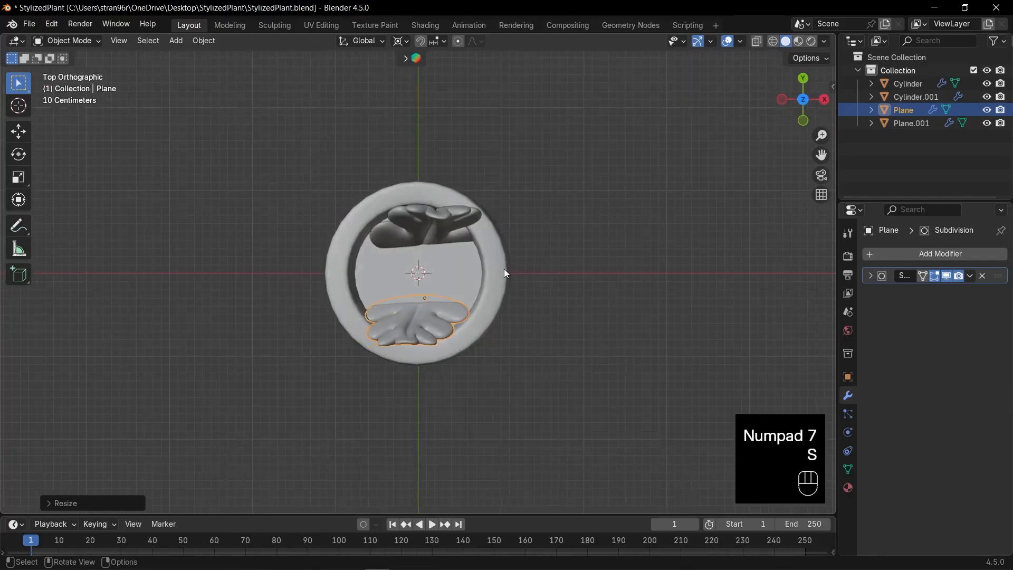
left_click(458, 232)
key("g")
key("z")
key("g")
left_click(487, 254)
Duplicate the front leaf with a slight offset toward the back left, and change the transform pivot point.
left_click(425, 312)
key("shift+d")
left_click(402, 292)
key("s")
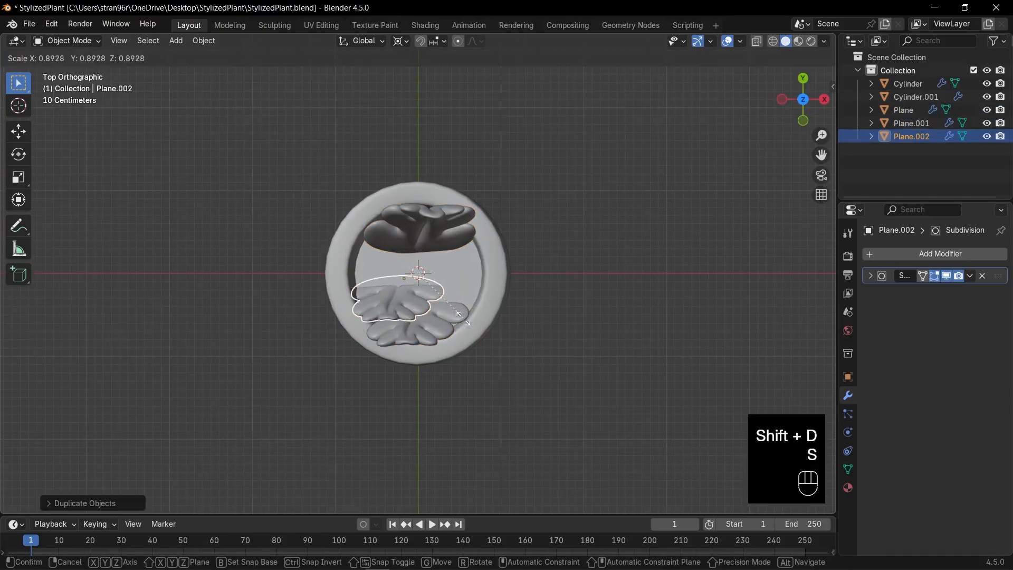
key("ctrl+z")
left_click(401, 41)
left_click(425, 115)
Rotate the new leaf copy, scale it down, and adjust its position and height at the pot's left side.
key("r")
key("s")
key("g")
key("g")
key("z")
key("g")
key("z")
middle_click_drag(470, 290, 476, 257)
key("s")
left_click(501, 266)
Shift the tall back leaf slightly and readjust the small left leaf against the pot's inner rim.
key("KP_7")
left_click(446, 227)
key("g")
key("r")
left_click(381, 288)
key("g")
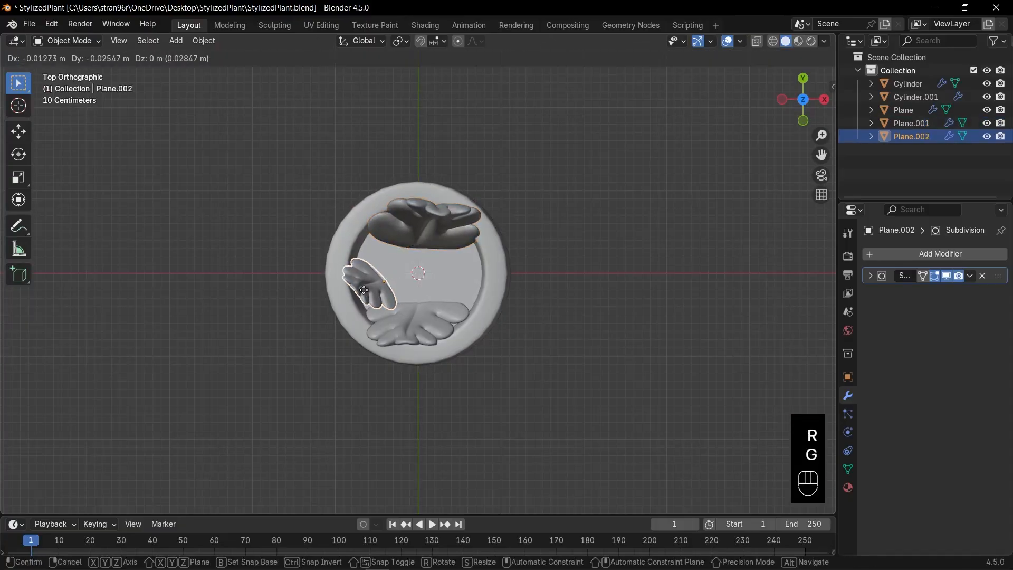
Duplicate the small left leaf, then rotate, scale and move the copy behind it along the pot's left side.
key("shift+d")
key("r")
left_click(427, 322)
key("s")
key("g")
left_click(376, 297)
key("g")
left_click(377, 260)
key("g")
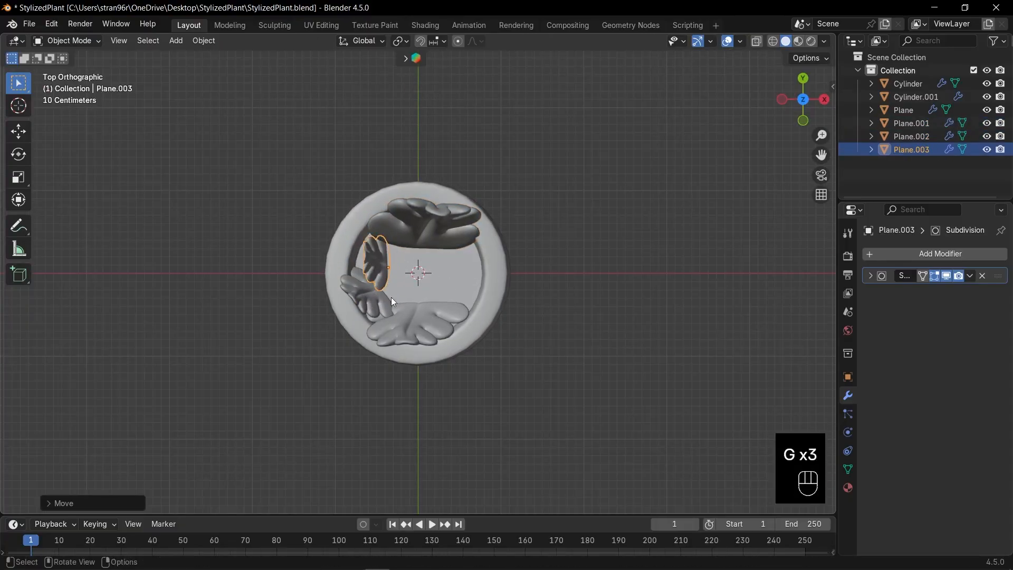
Duplicate both small left leaves, then rotate and move the copies to the pot's right side.
left_click(384, 299, "shift")
key("shift+d")
key("r")
key("g")
left_click(536, 245)
left_click(478, 272)
Duplicate one small right leaf toward the pot's middle and scale the copy.
key("shift+d")
left_click(489, 274)
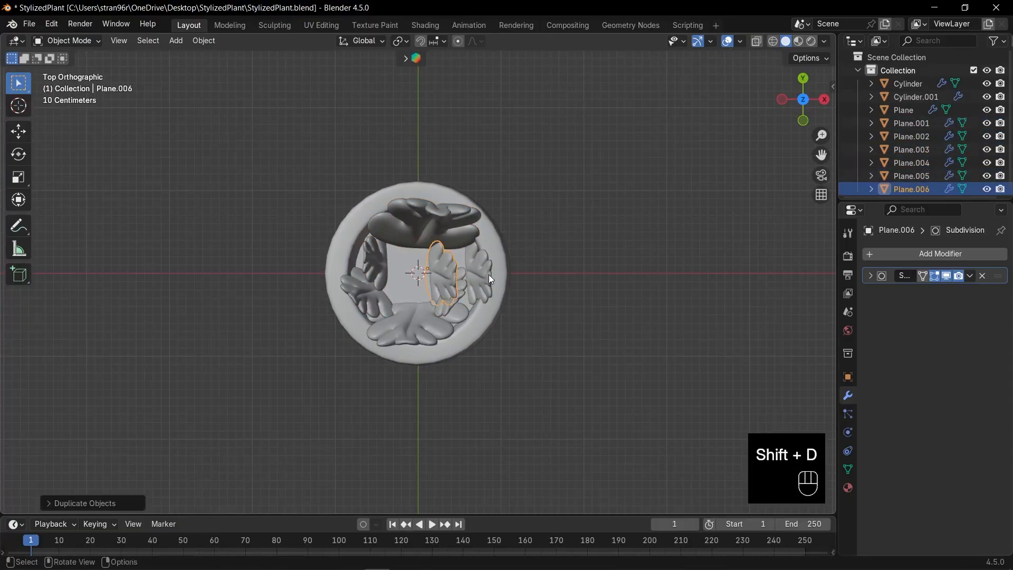
key("s")
left_click(489, 275)
middle_click_drag(489, 275, 495, 206)
key("s")
left_click(483, 217)
From the top, reposition the front small right leaf, then rotate and move the newest copy toward the right rim.
key("KP_7")
left_click(453, 288)
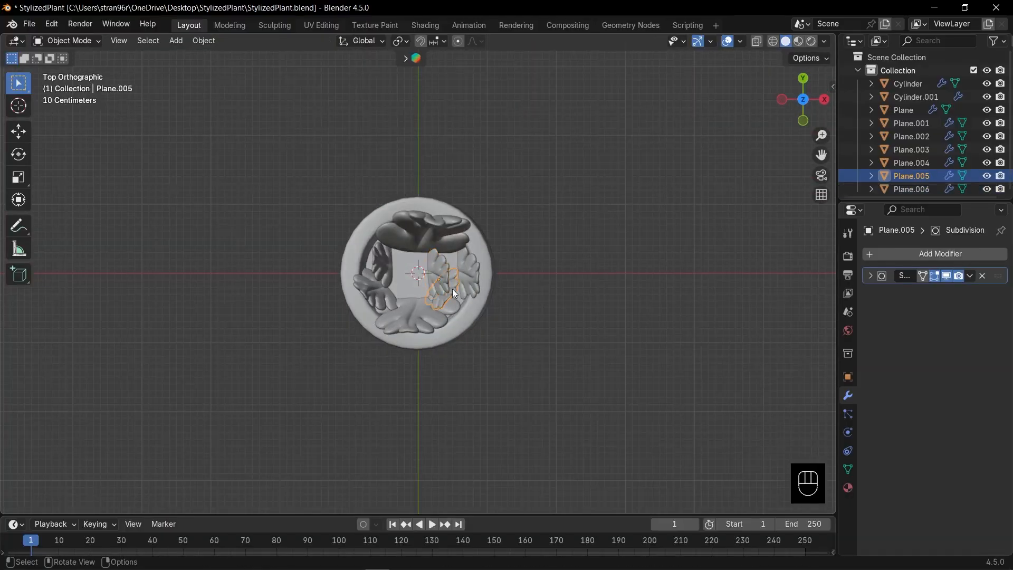
key("g")
left_click(449, 288)
left_click(445, 281)
key("r")
key("g")
left_click(469, 280)
Edit the newest right leaf's mesh, moving a middle row of vertices with proportional editing and shifting the whole mesh.
scroll(470, 281, "up", 4)
key("Tab")
key("g")
left_click(513, 268)
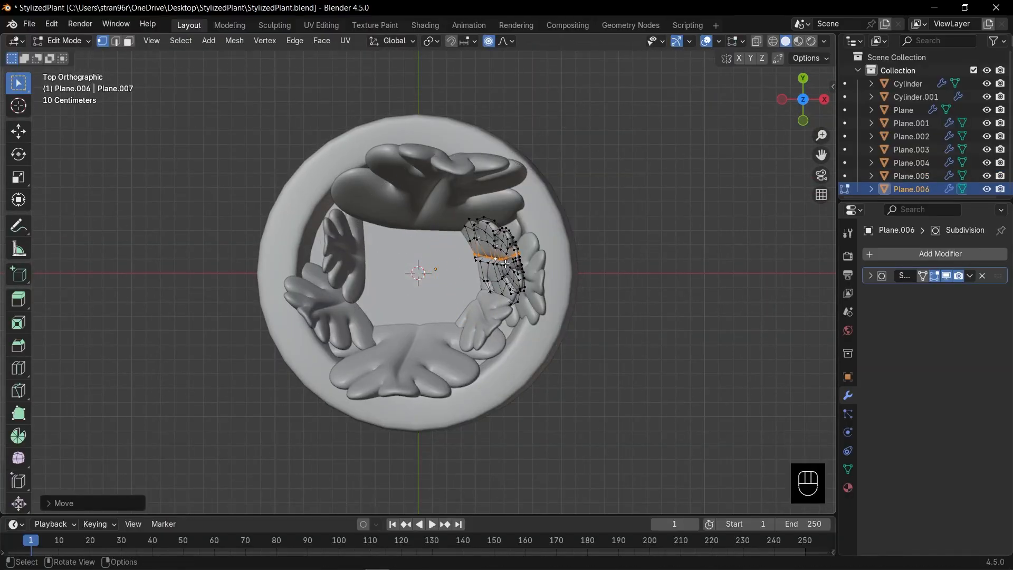
key("a")
key("g")
left_click(474, 277)
key("Tab")
Adjust the newest right leaf's height along the Z axis so it sits in the soil.
key("alt+z")
middle_click_drag(474, 277, 461, 232)
key("g")
key("z")
left_click(432, 222)
key("alt+z")
From the front view, scale down the tall back leaf.
middle_click_drag(425, 198, 429, 147)
key("KP_1")
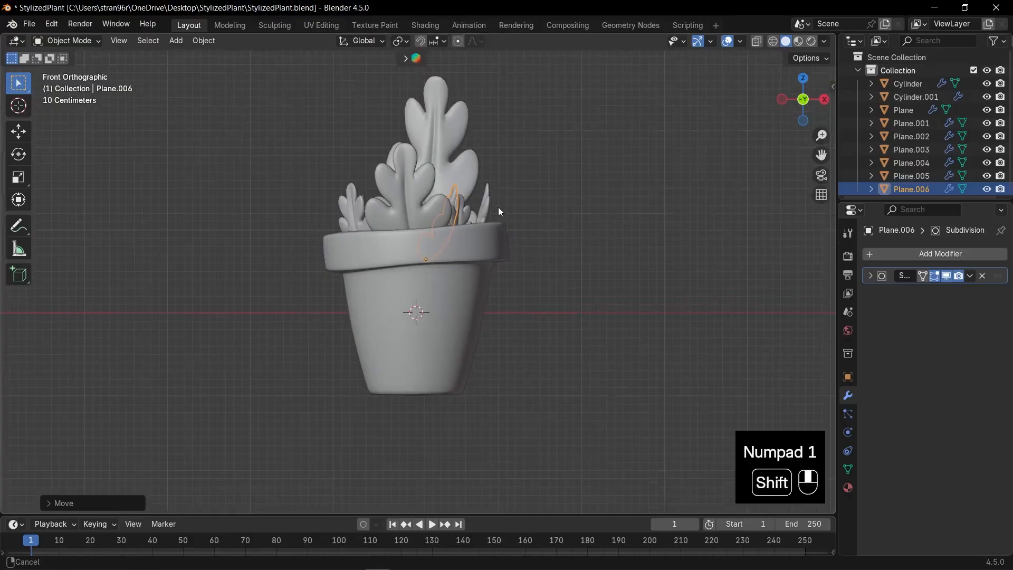
left_click(445, 175)
key("s")
left_click(482, 169)
Enlarge the outer right leaf, then rotate and reposition it at the pot's right rim.
left_click(471, 253)
key("s")
left_click(523, 202)
key("r")
key("g")
left_click(518, 207)
Rotate the inner right leaf around the Z axis.
left_click(443, 243)
key("r")
key("z")
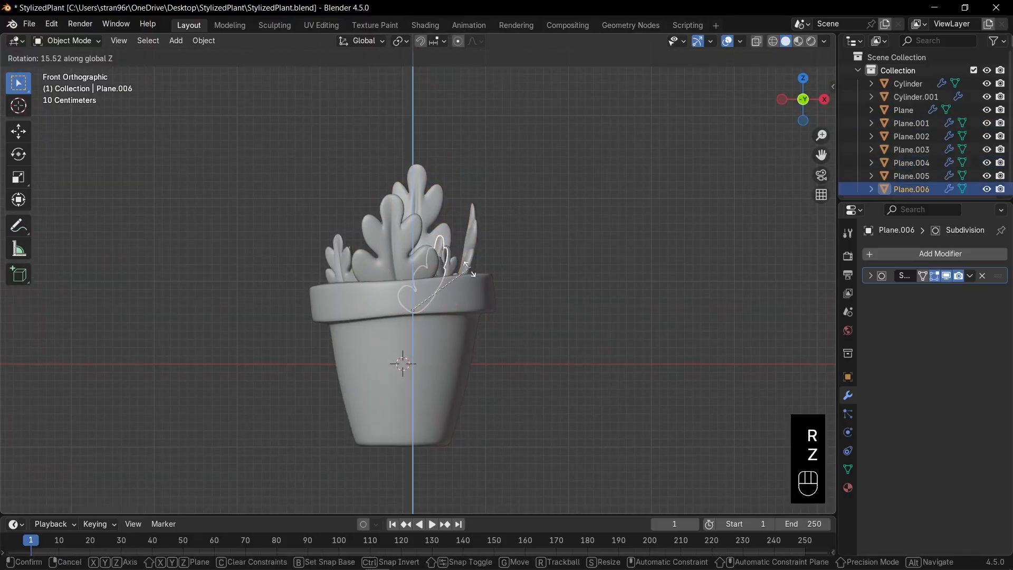
Scale up the small left leaf slightly and save the file.
left_click(347, 257)
key("s")
left_click(343, 252)
left_click(514, 215)
key("ctrl+s")
Add a camera to the scene and look through it.
scroll(507, 221, "down", 3)
left_click_drag(327, 196, 482, 342)
left_click(695, 135)
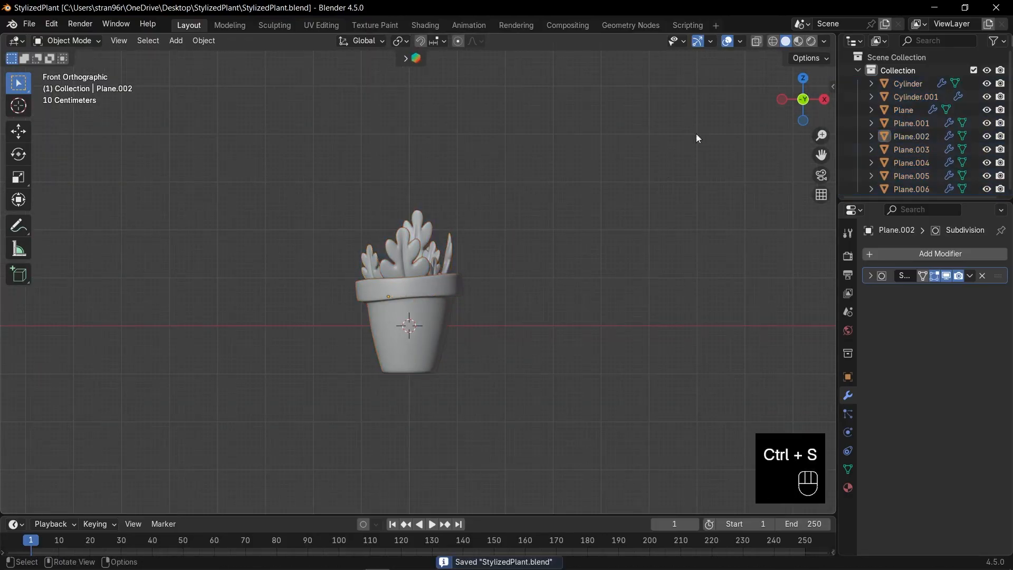
left_click(484, 502)
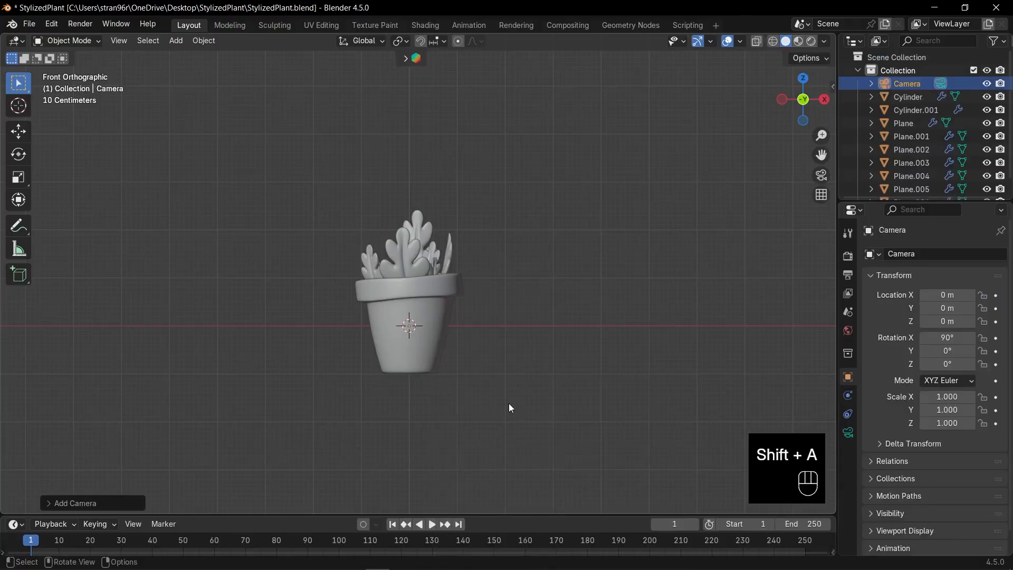
key("KP_0")
Place the camera at Y -10.227 m and Z 0.69 m to frame the whole plant, and save the file.
key("q")
left_click(509, 404)
key("s")
left_click(418, 272)
key("n")
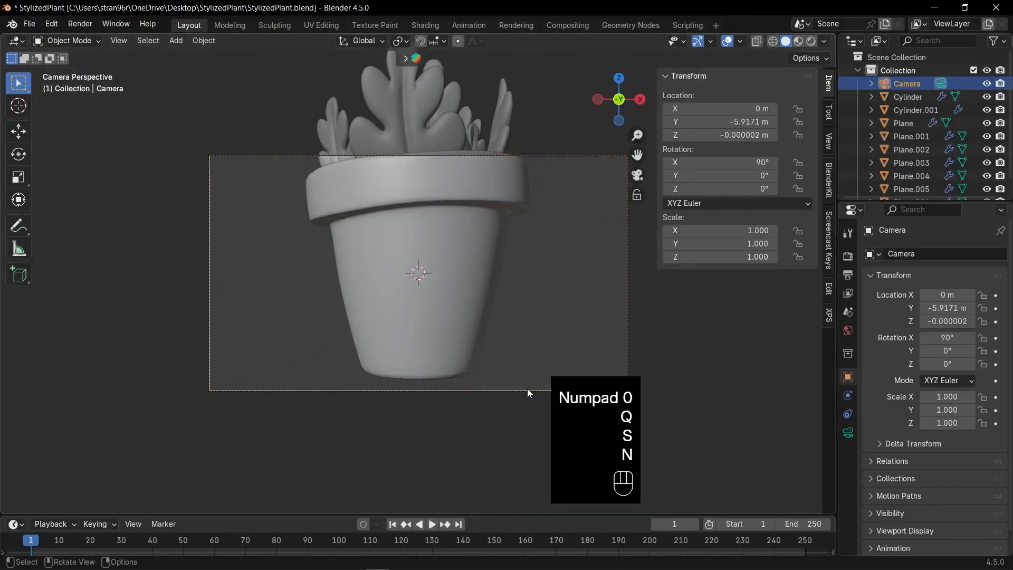
mouse_move(701, 135)
left_mouse_down()
mouse_move(717, 135)
mouse_move(670, 123)
mouse_move(473, 122)
mouse_move(707, 136)
mouse_move(695, 136)
left_mouse_up()
left_click(523, 209)
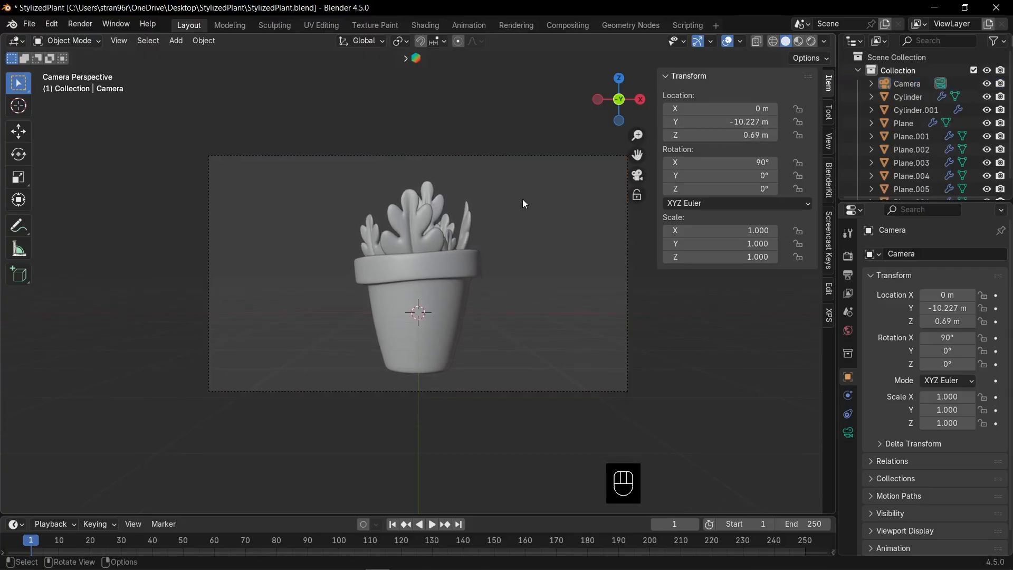
left_click(523, 200)
key("n")
key("ctrl+s")
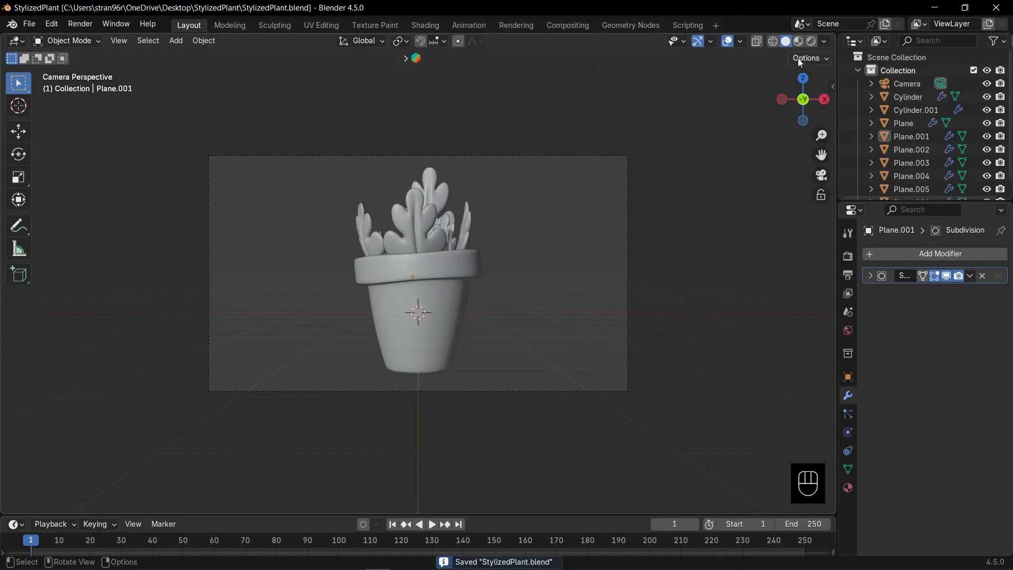
Show the viewport in material preview, select the pot, and turn the enlarged timeline area into a Shader Editor.
left_click(799, 42)
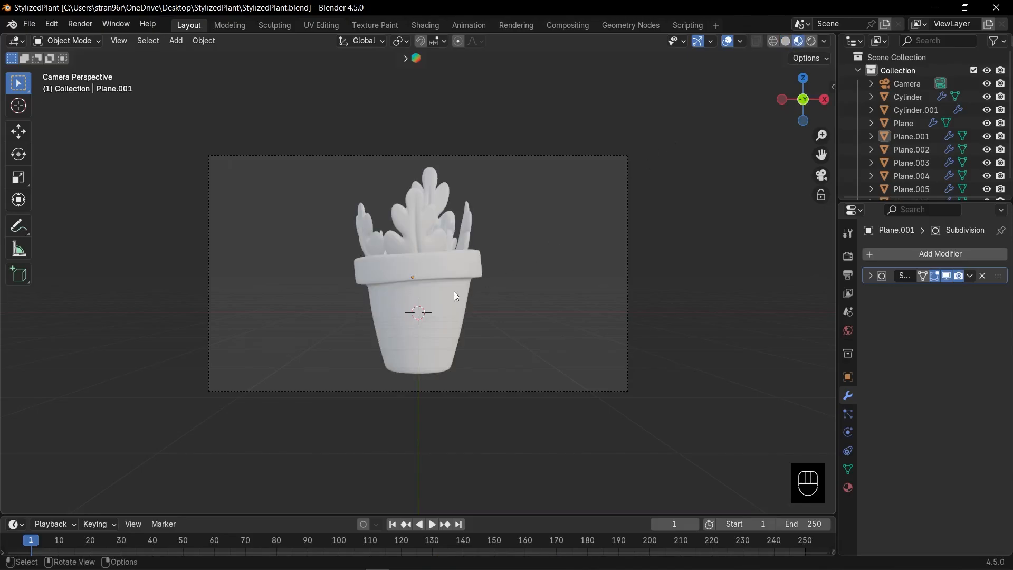
left_click(455, 296)
left_click_drag(415, 513, 115, 309)
left_click(17, 304)
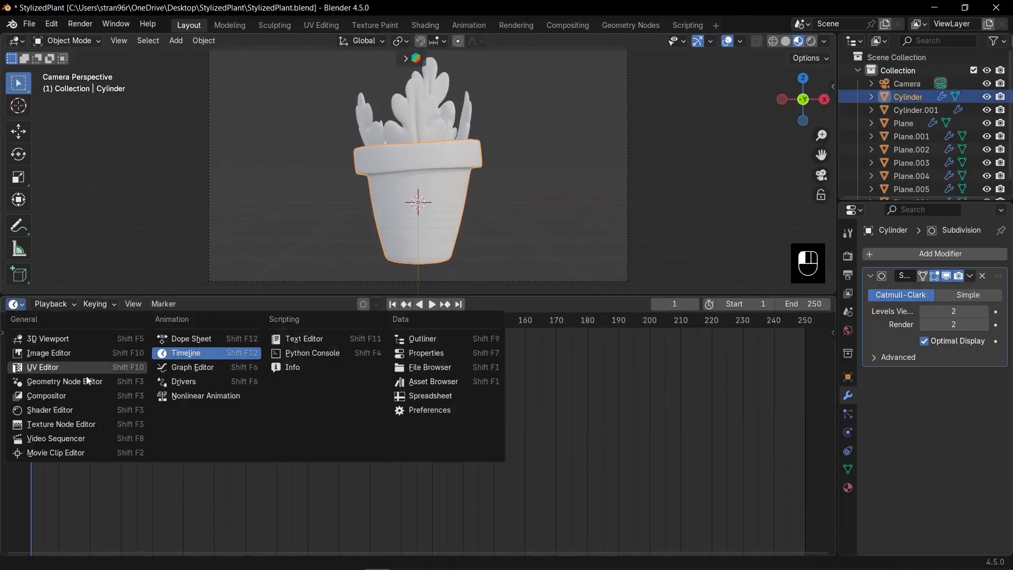
left_click(53, 410)
key("n")
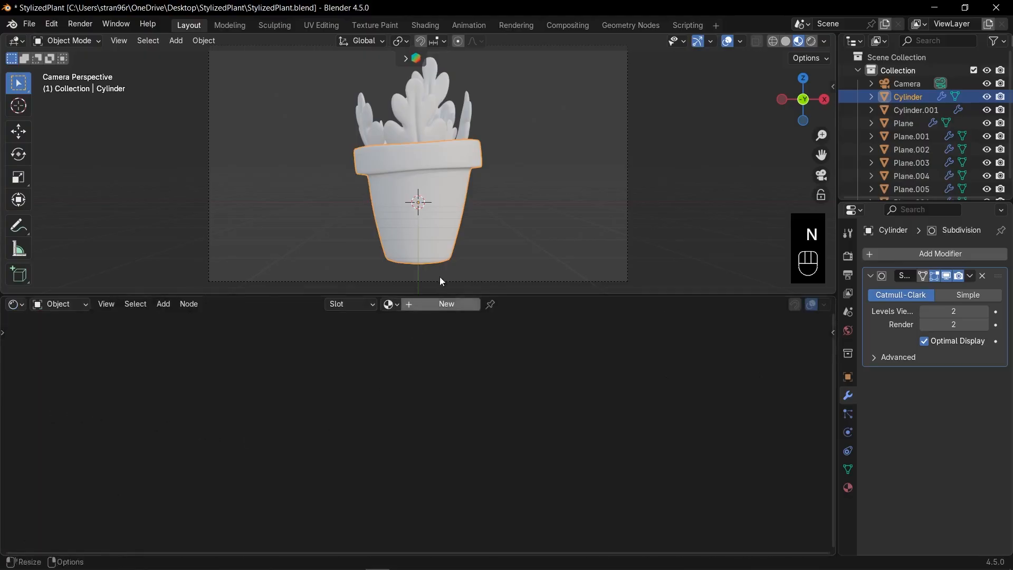
Give the pot a new material and add a Voronoi Texture node with Mapping and Texture Coordinate nodes.
left_click(442, 304)
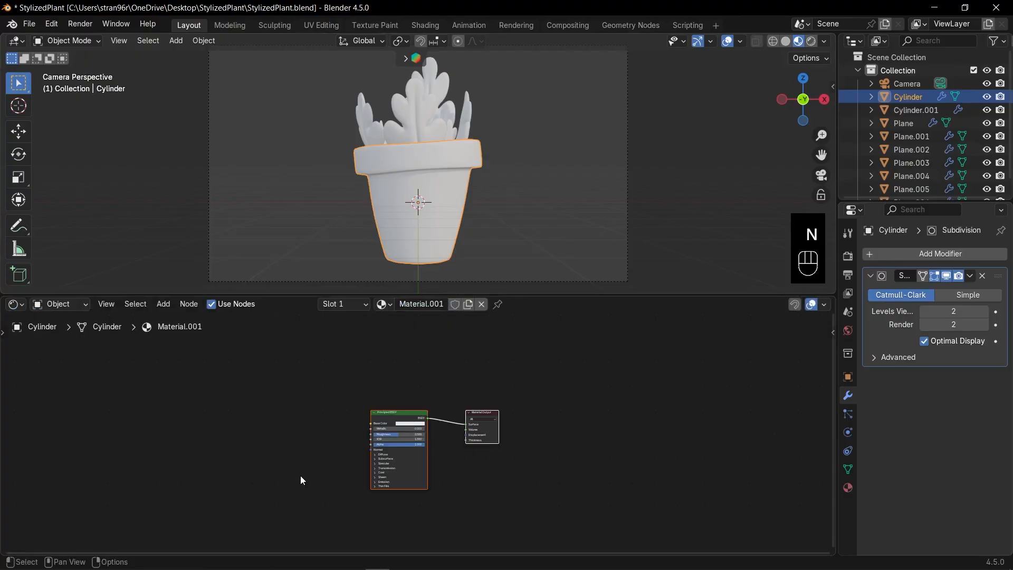
left_click(268, 469)
middle_click_drag(261, 464, 351, 460)
key("shift+a")
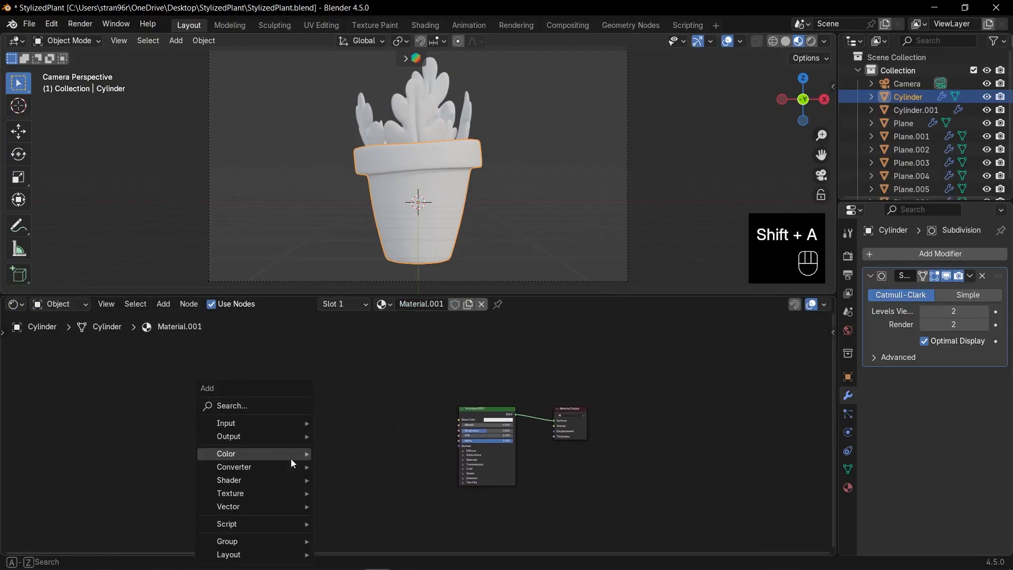
mouse_move(293, 459)
type("voro")
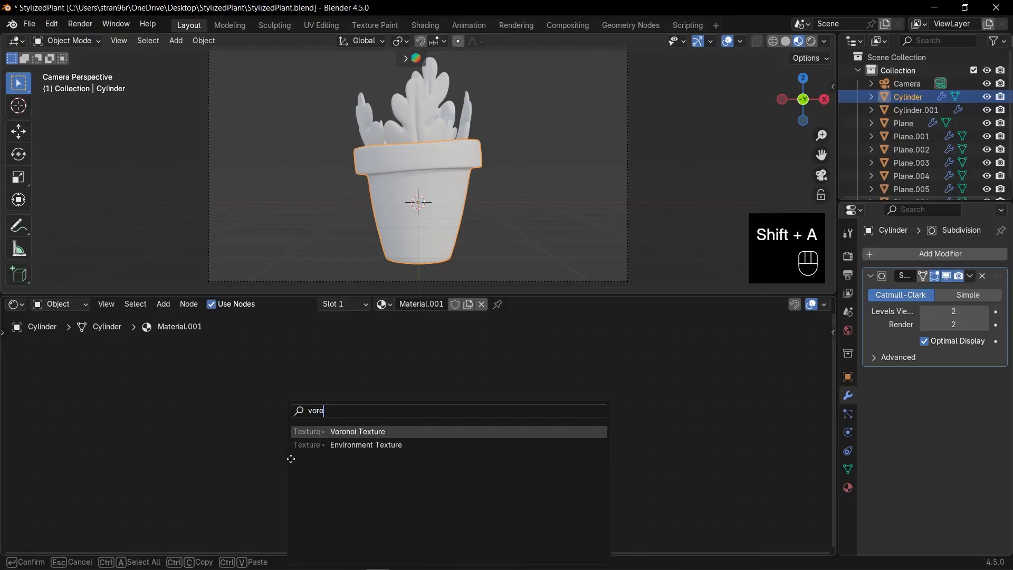
key("Return")
left_click(288, 435)
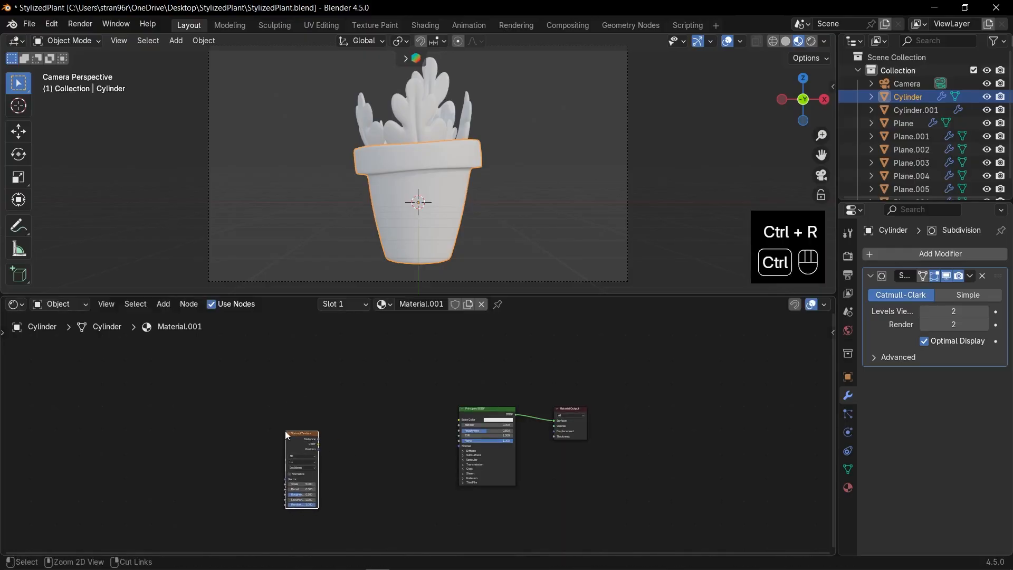
key("ctrl+t")
scroll(328, 456, "up", 2)
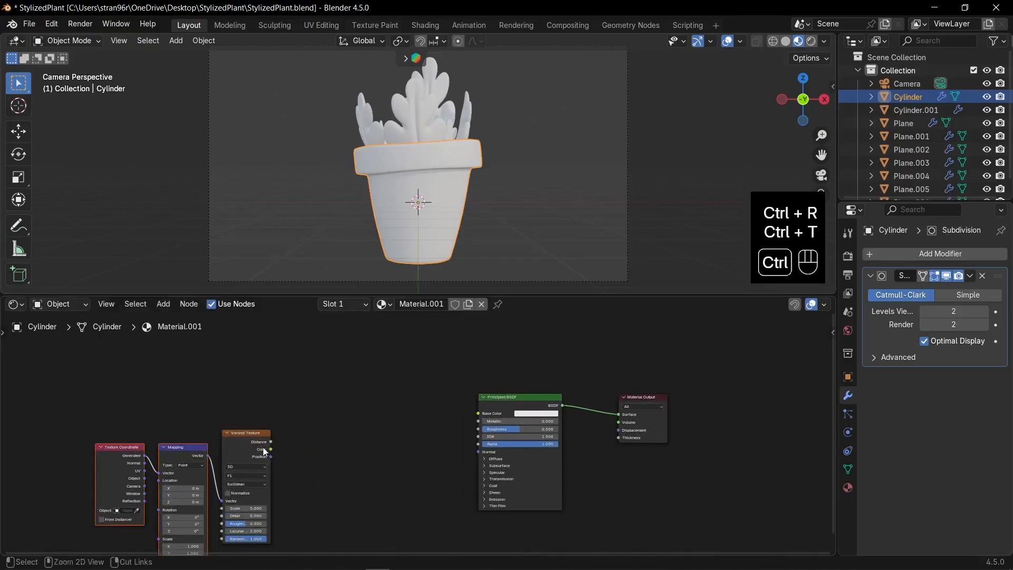
Link a Color Ramp to the Voronoi Texture's Distance output and preview the ramp on the pot.
scroll(243, 451, "up", 2)
left_click_drag(234, 445, 293, 434)
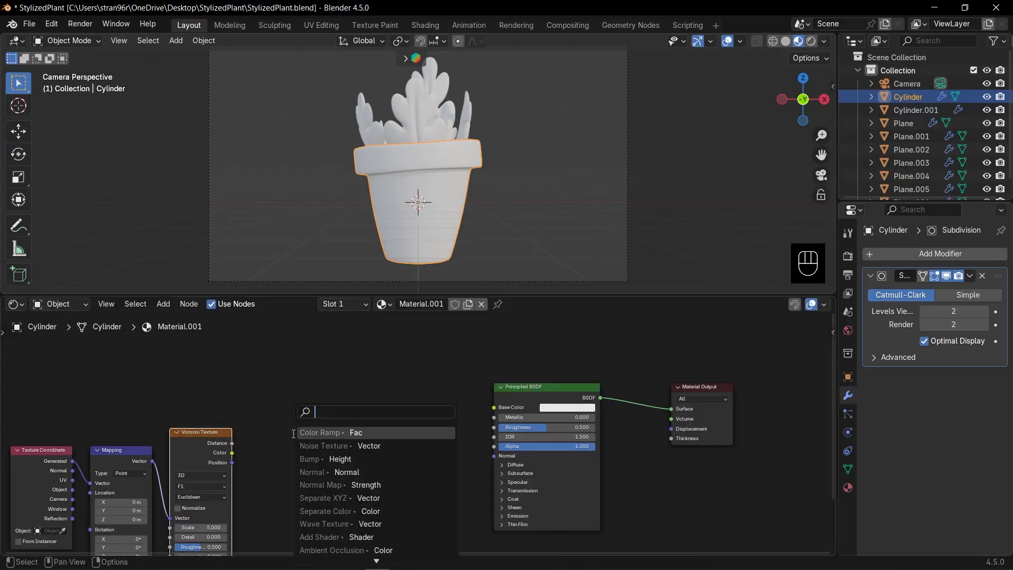
left_click(293, 433)
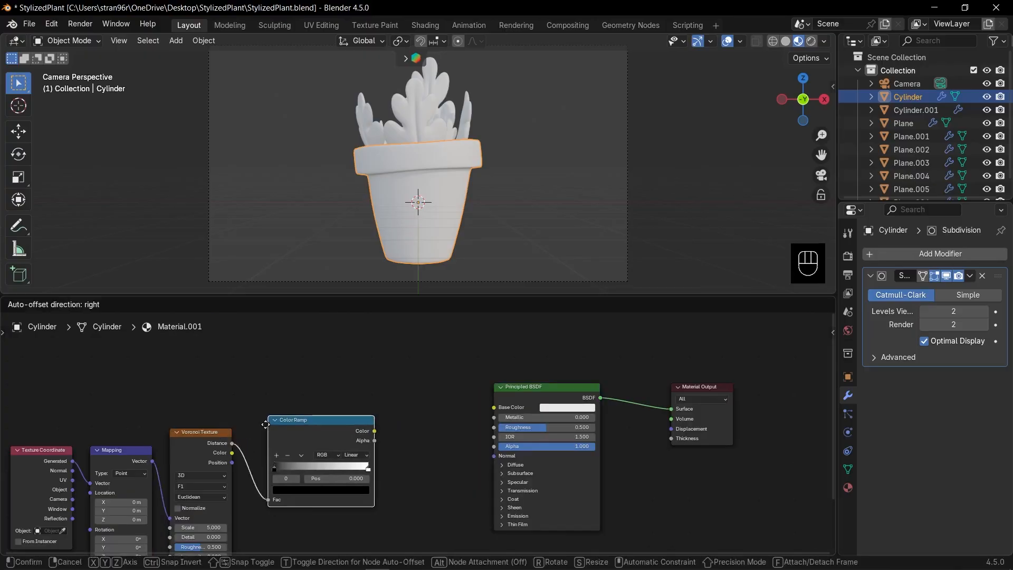
left_click(274, 436)
left_click(277, 432, "ctrl+shift")
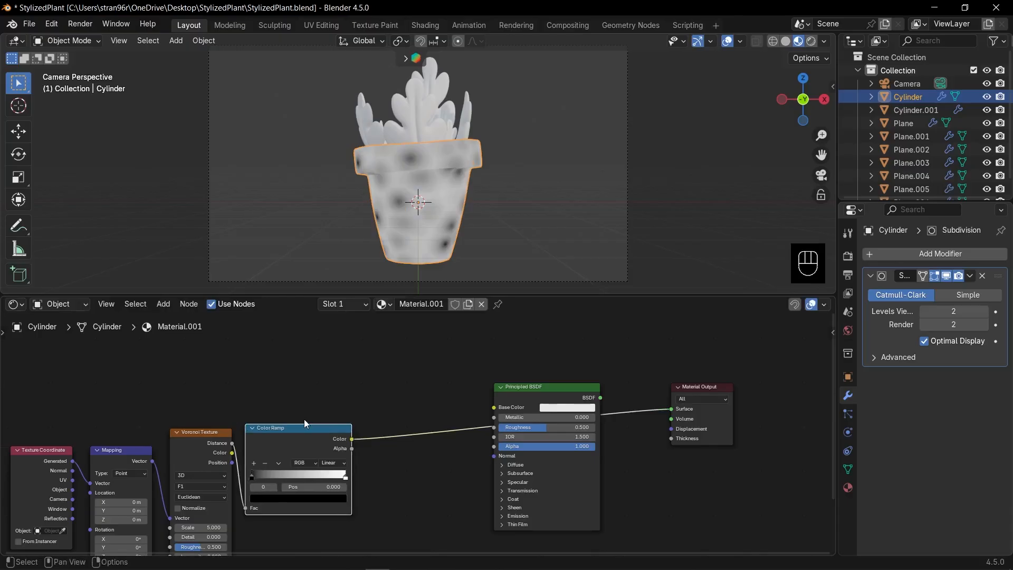
Add a middle gray stop with value 0.217 to the Color Ramp, shift it toward the dark end, and set the black stop to 0.193.
scroll(302, 424, "up", 4)
scroll(227, 450, "down", 1)
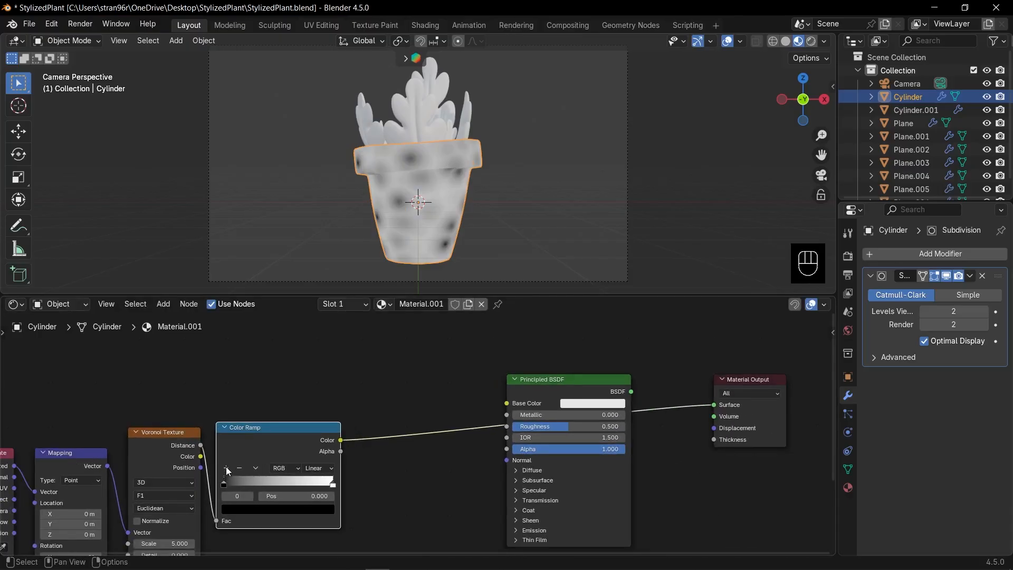
left_click(288, 515)
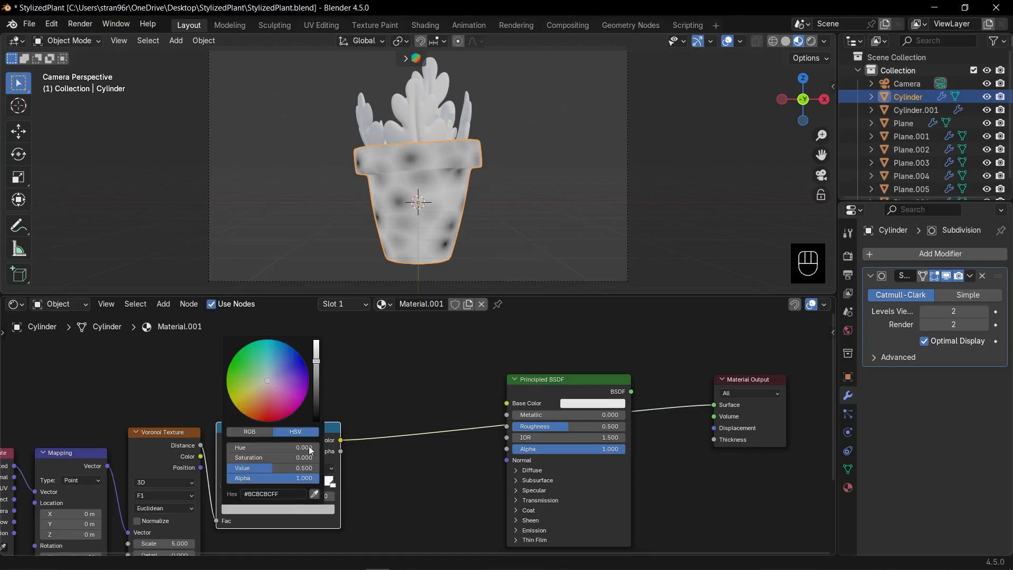
left_click_drag(316, 362, 316, 380)
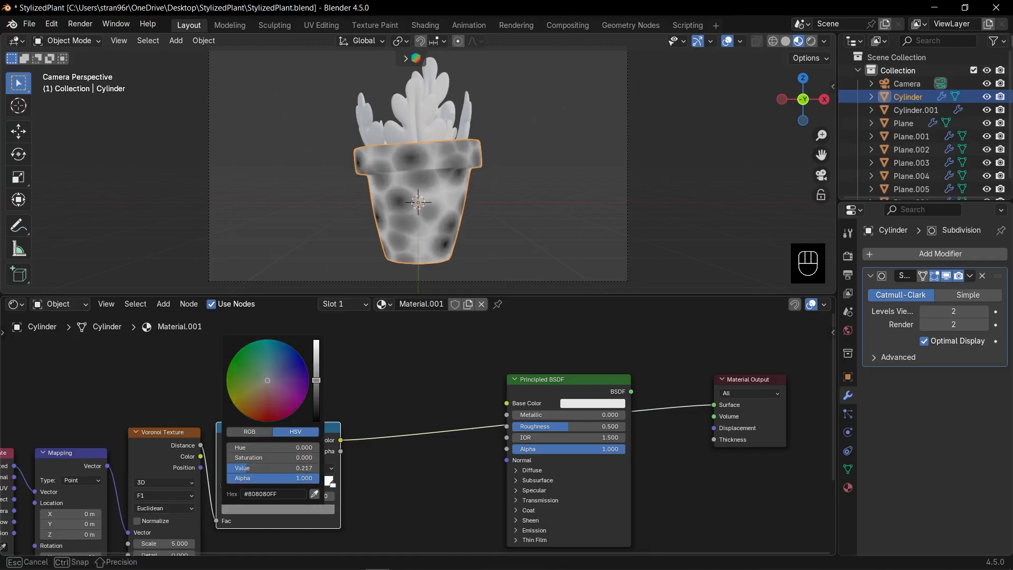
mouse_move(285, 483)
left_mouse_down()
mouse_move(295, 483)
mouse_move(272, 490)
left_mouse_up()
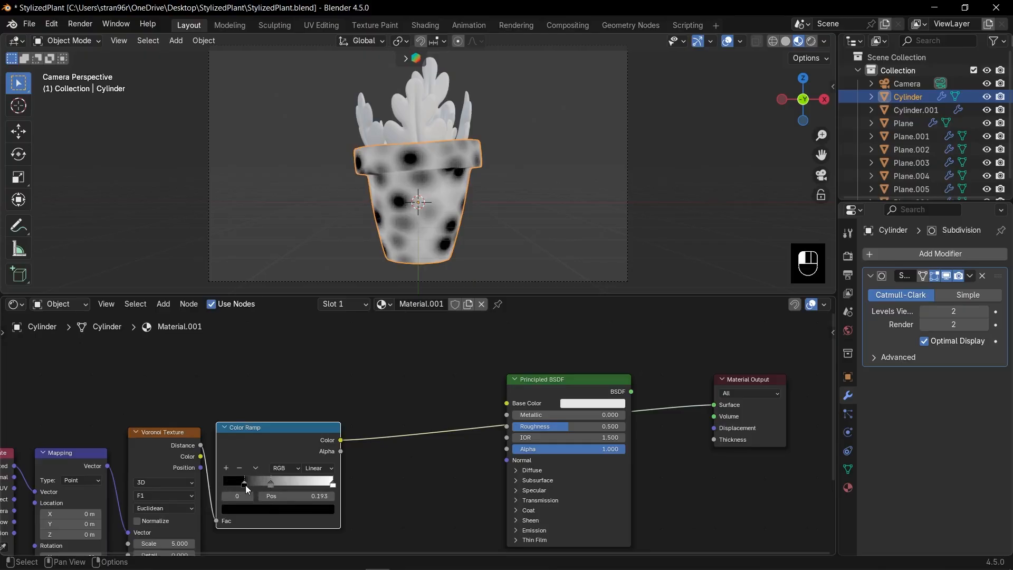
scroll(378, 461, "down", 2)
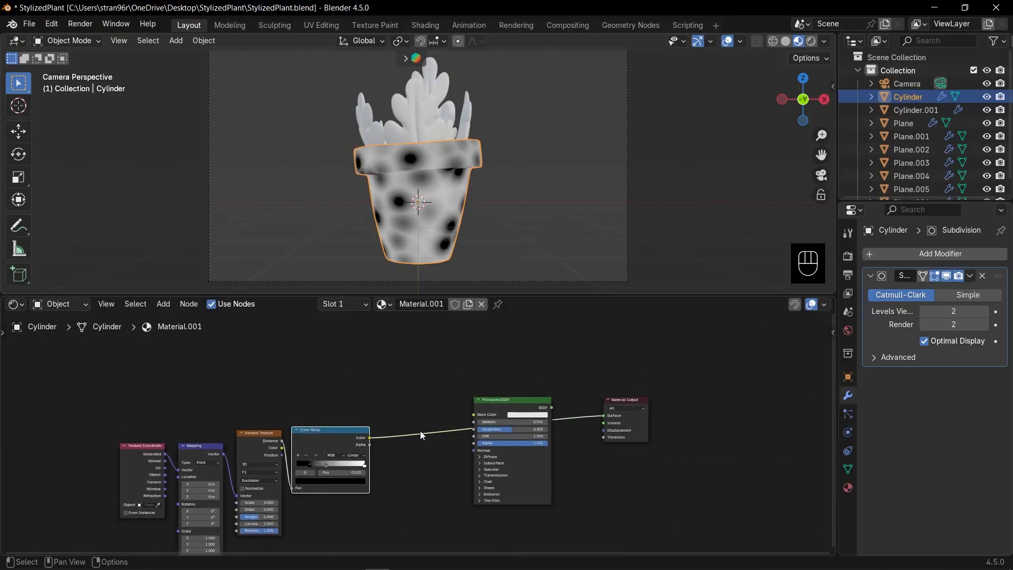
Restore the Principled BSDF as the material output and add a Bump node fed by the Color Ramp's color.
left_click(499, 401, "ctrl+shift")
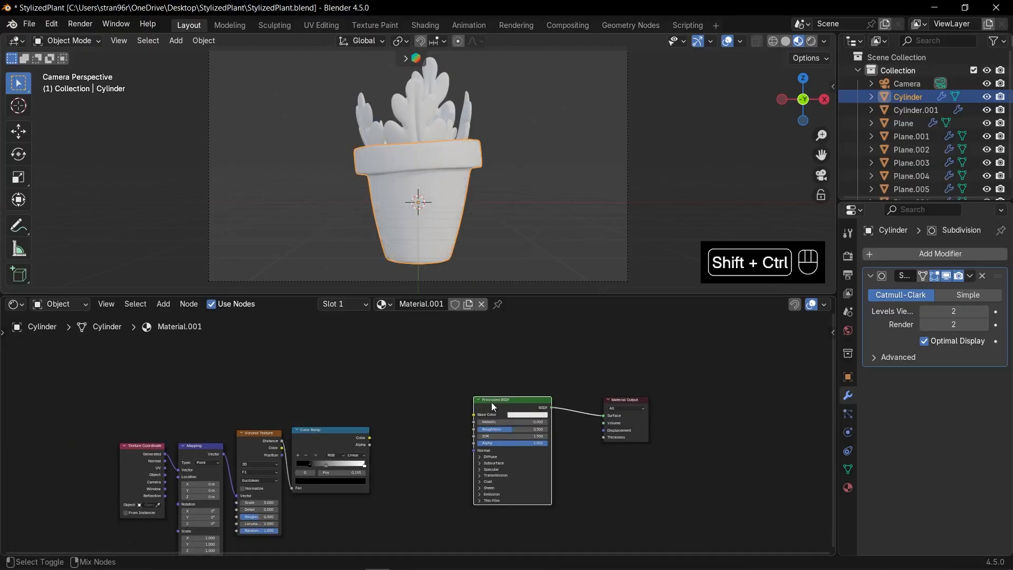
scroll(382, 446, "up", 1)
left_click_drag(358, 439, 396, 471)
left_click(414, 460)
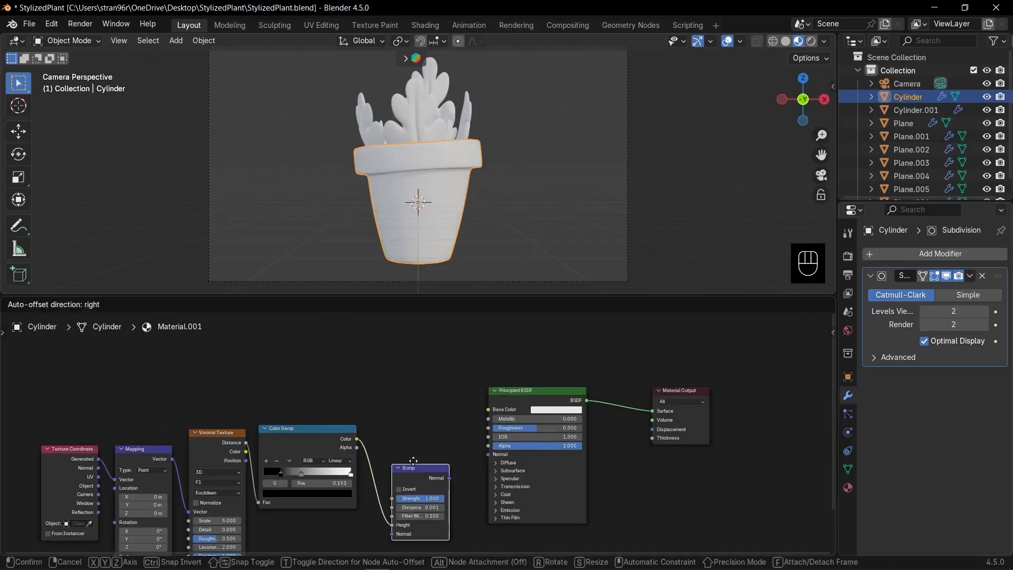
left_click(425, 454)
Add an RGB node above the Color Ramp and set its color to dark yellow.
middle_click_drag(346, 420, 391, 371)
scroll(391, 371, "down", 7)
key("shift+a")
type("rgb")
key("Return")
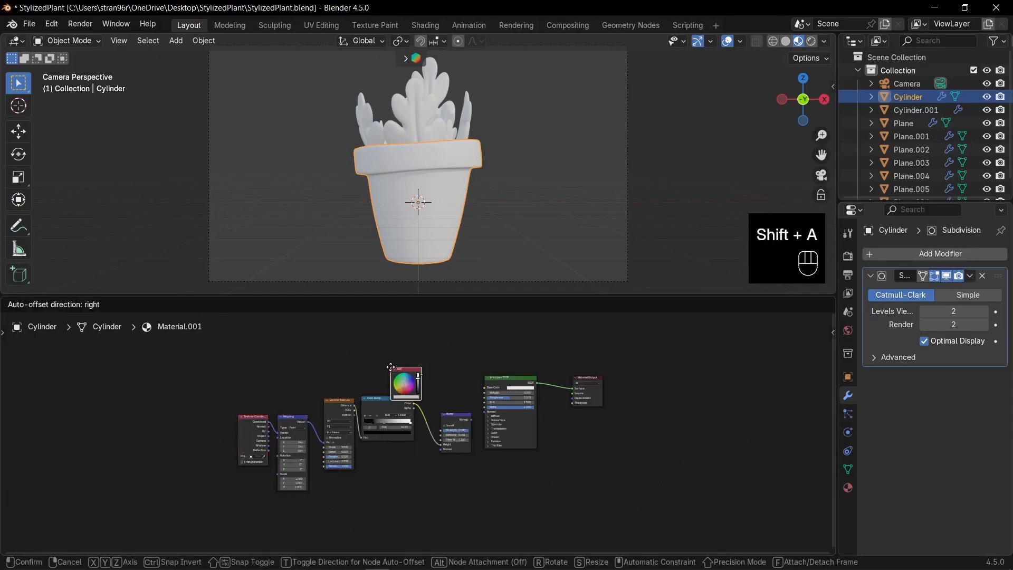
left_click(383, 363)
scroll(379, 358, "up", 3)
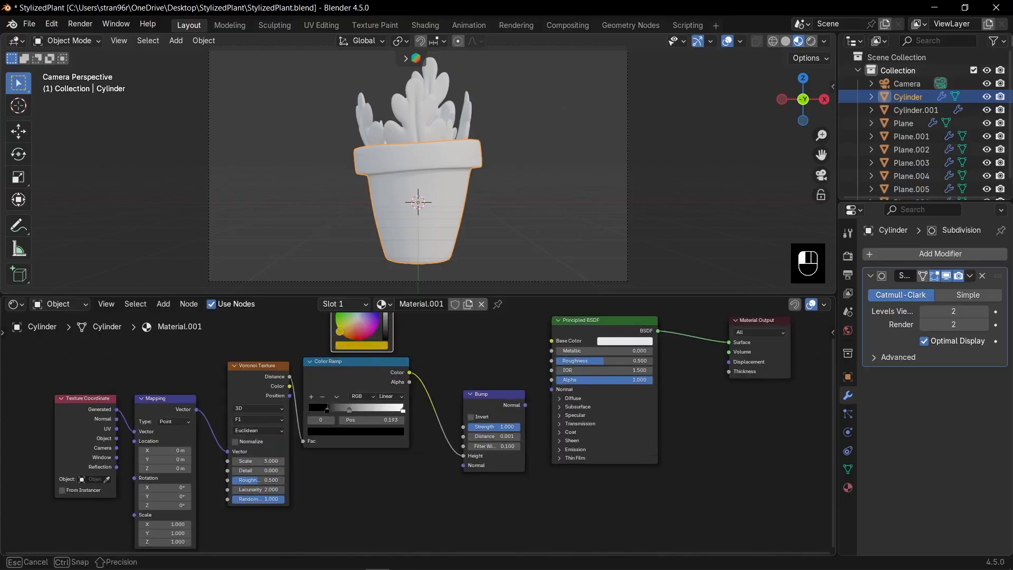
Combine the RGB and Color Ramp colors in a Mix node, detach the Bump height link, and expand the Mix node.
scroll(404, 340, "down", 3)
right_click_drag(385, 361, 394, 394, "ctrl+shift")
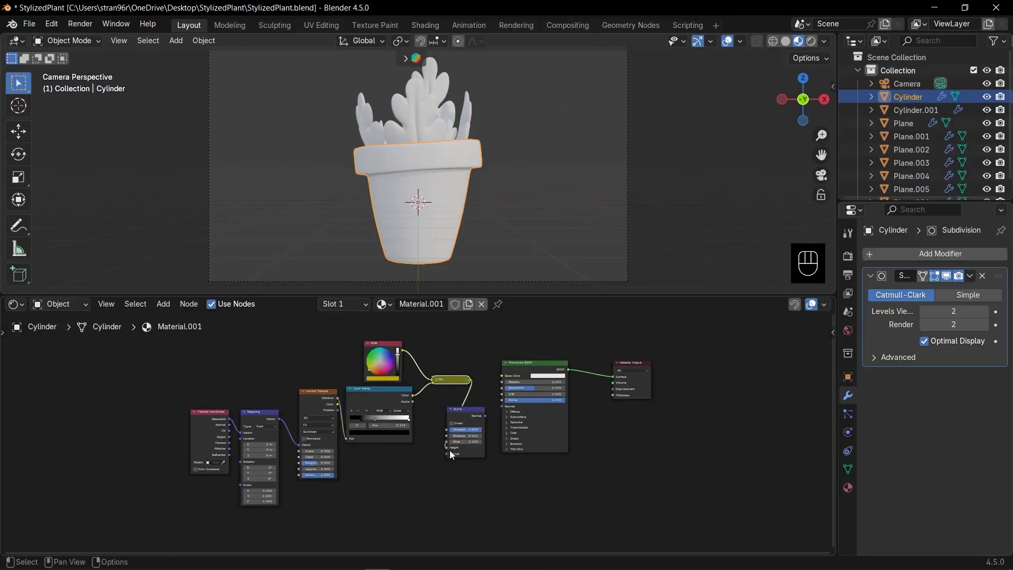
scroll(457, 375, "up", 2)
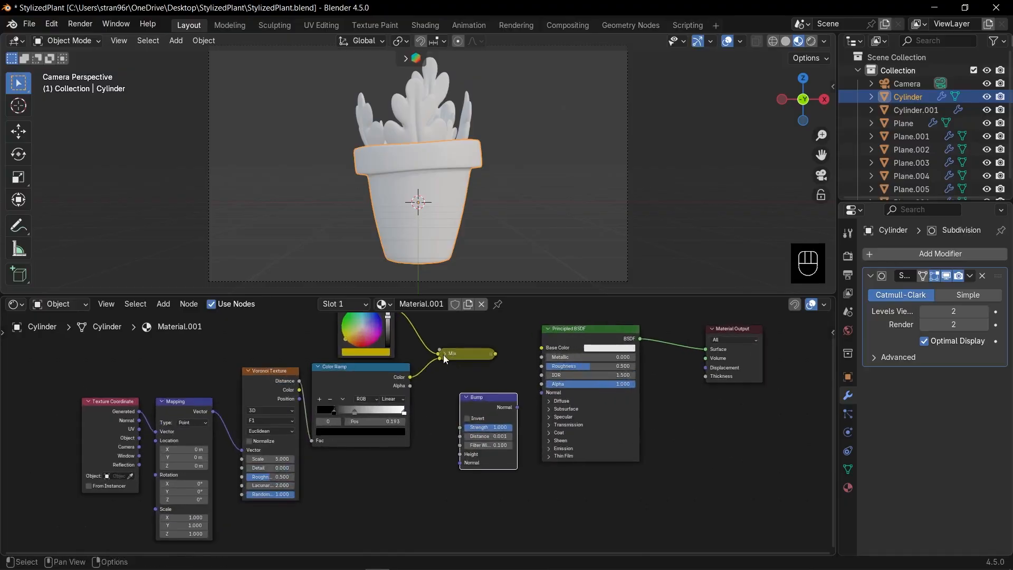
left_click(444, 355)
Connect the Mix result to the Principled BSDF's Base Color and set the blend mode to Multiply.
scroll(470, 358, "down", 1)
middle_click_drag(470, 358, 439, 414)
left_click_drag(439, 414, 502, 410)
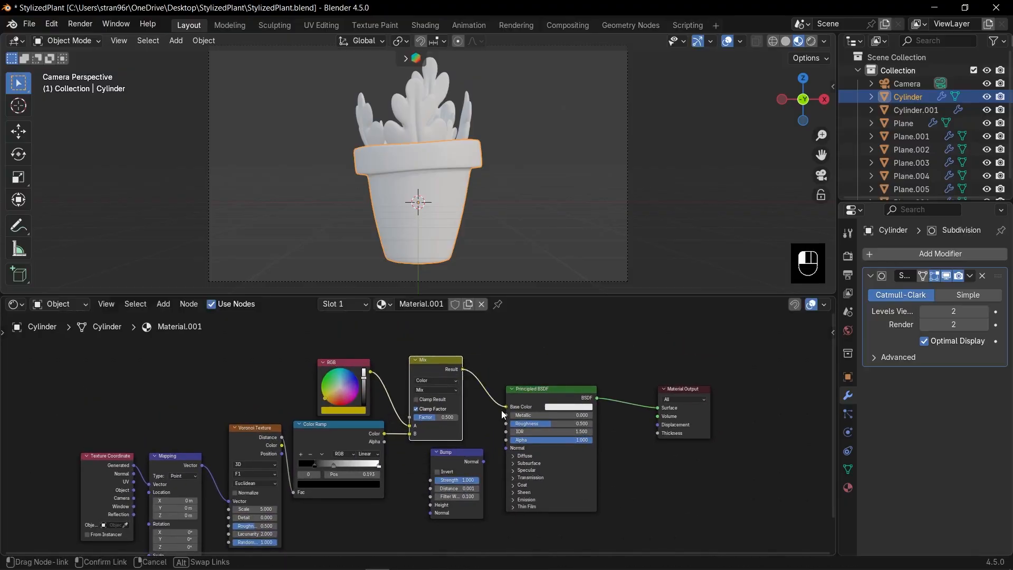
left_click(437, 390)
left_click(434, 428)
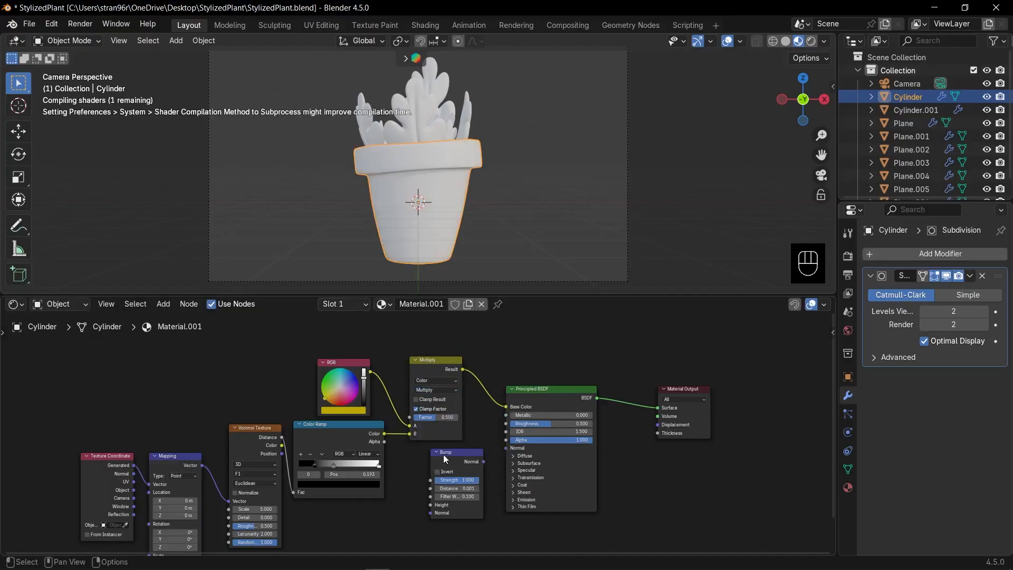
Feed the Color Ramp into the Bump height, link the Bump to the Principled BSDF normal, and set distance 0.101 with reduced strength.
left_click_drag(384, 433, 434, 505)
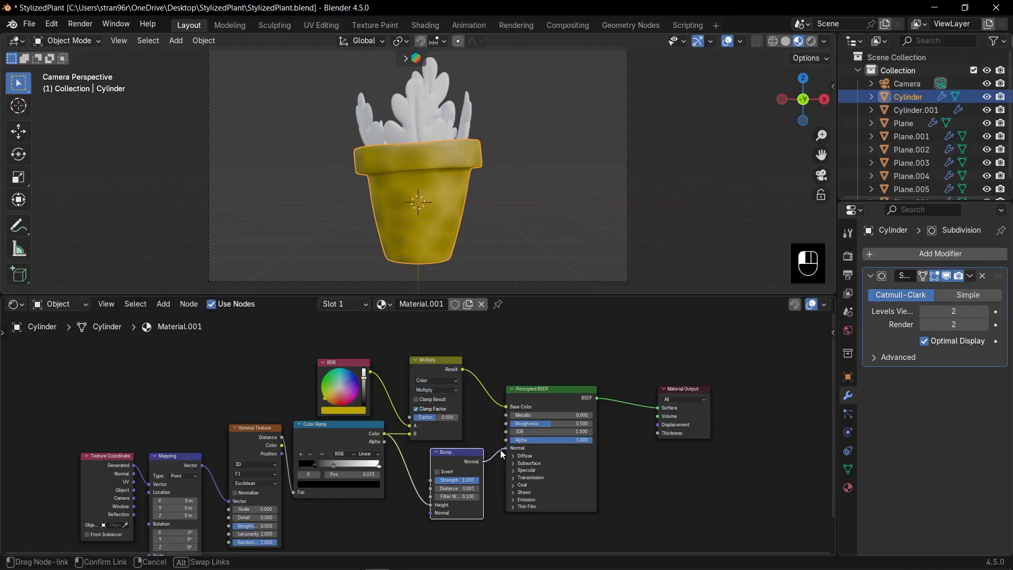
left_click_drag(501, 450, 506, 448)
scroll(423, 467, "up", 3)
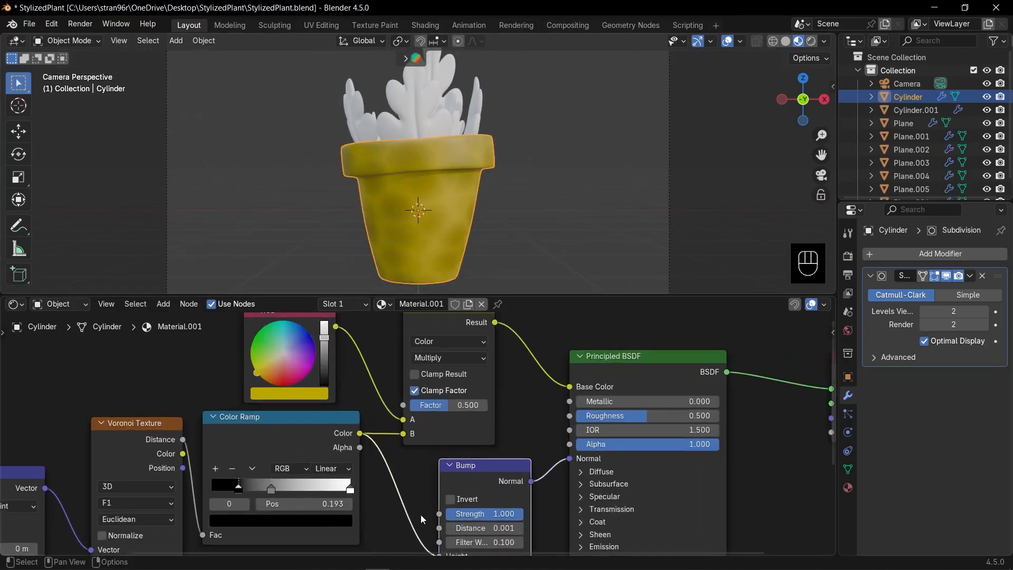
left_click(520, 529)
left_click_drag(513, 515, 501, 515)
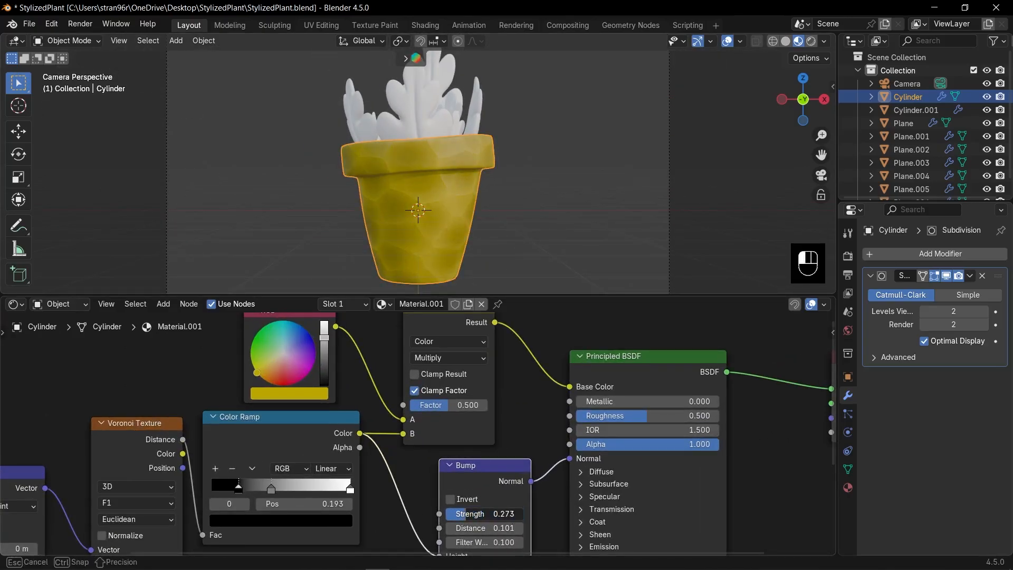
Move the Texture Coordinate and Mapping nodes closer to the Voronoi Texture in the pot's material.
scroll(423, 509, "down", 5)
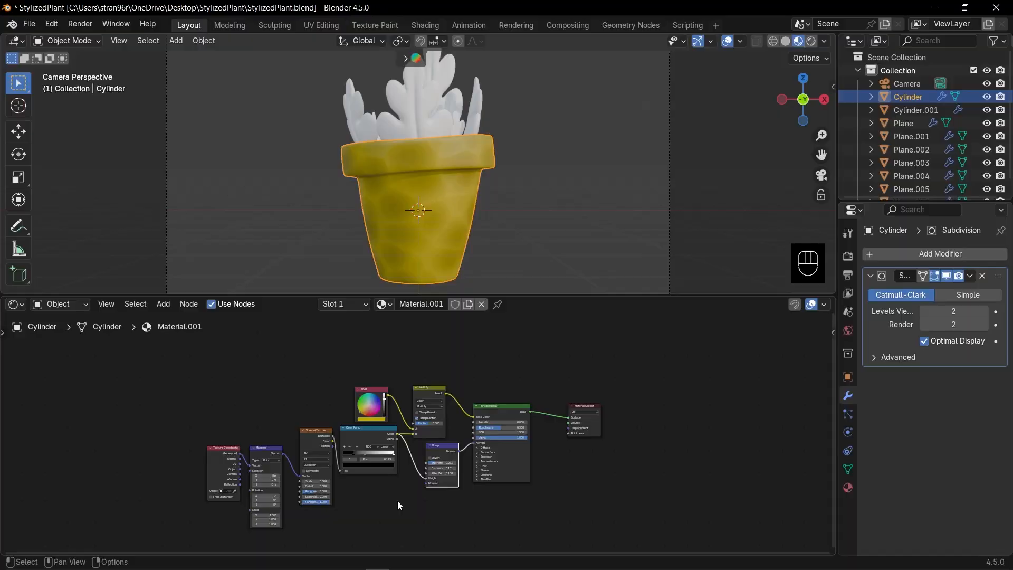
left_click_drag(269, 457, 282, 444)
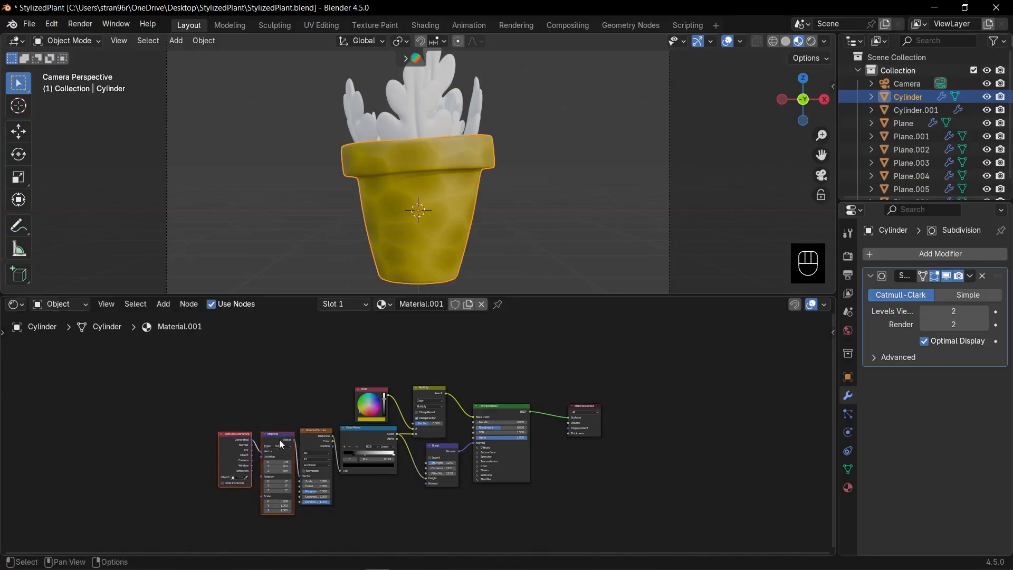
scroll(420, 141, "down", 2)
Create a new material on the front leaf and add a Voronoi Texture with Mapping and Texture Coordinate nodes.
left_click(424, 135)
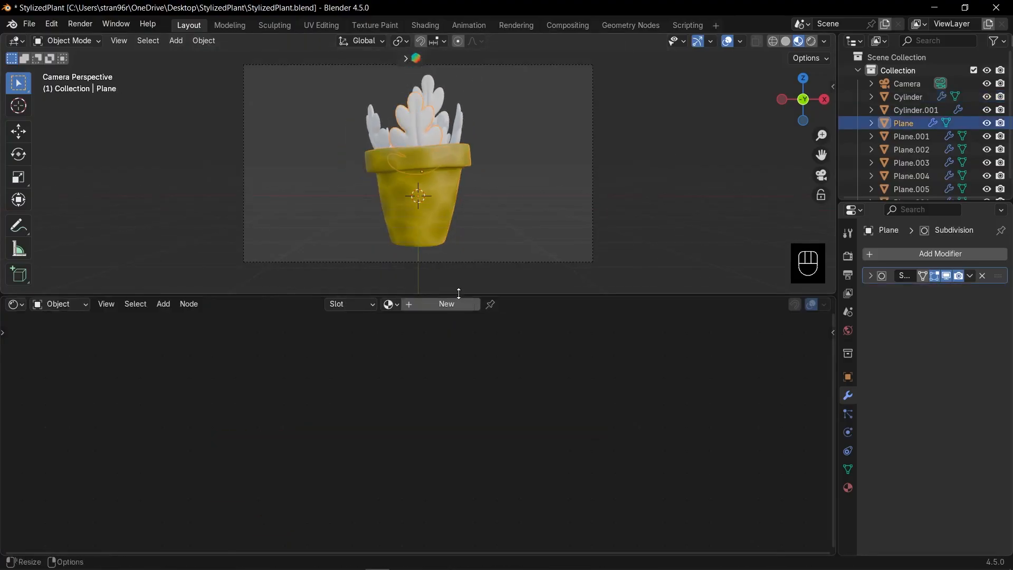
left_click(446, 304)
key("shift+a")
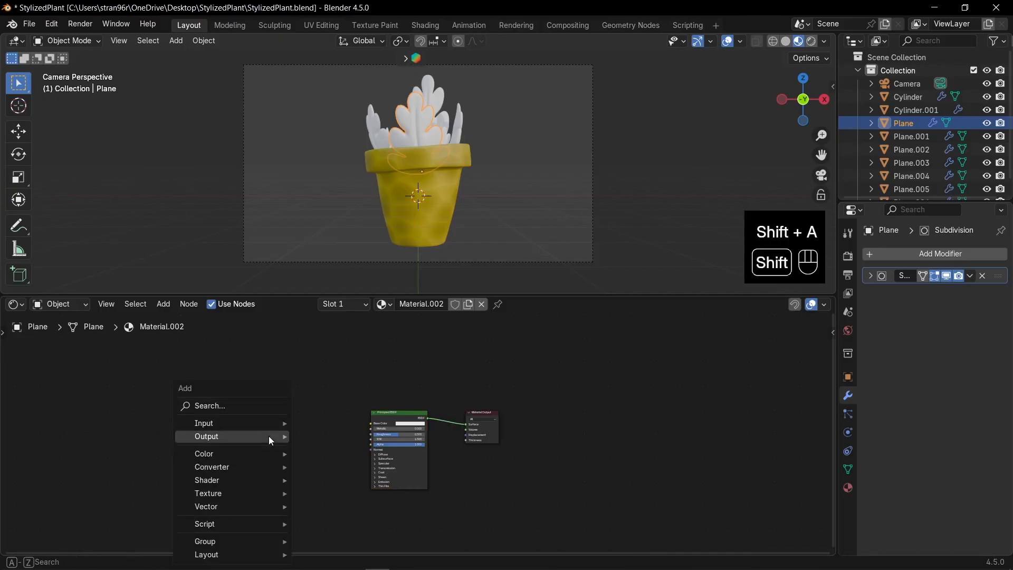
type("voro")
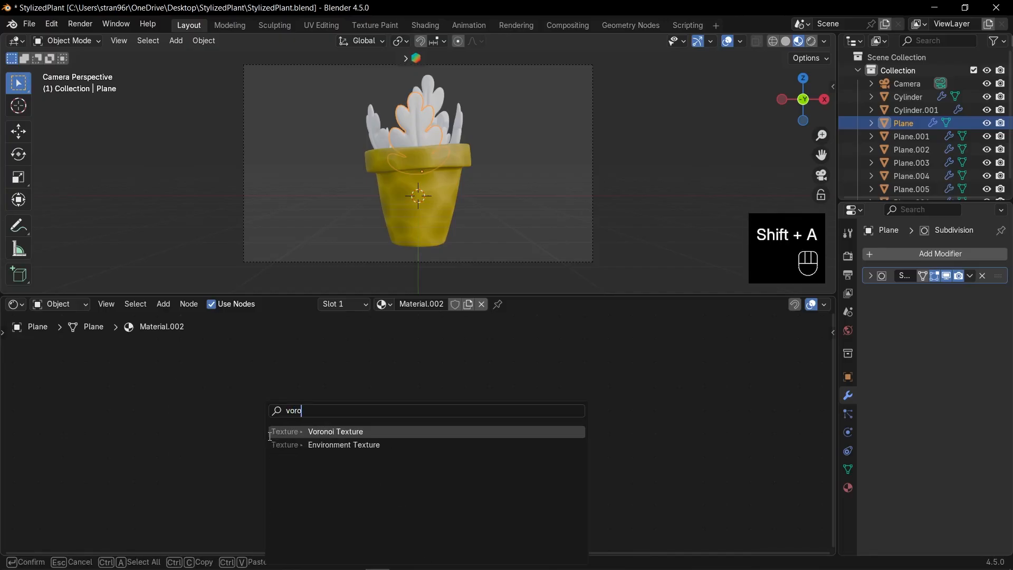
key("Return")
left_click(270, 438)
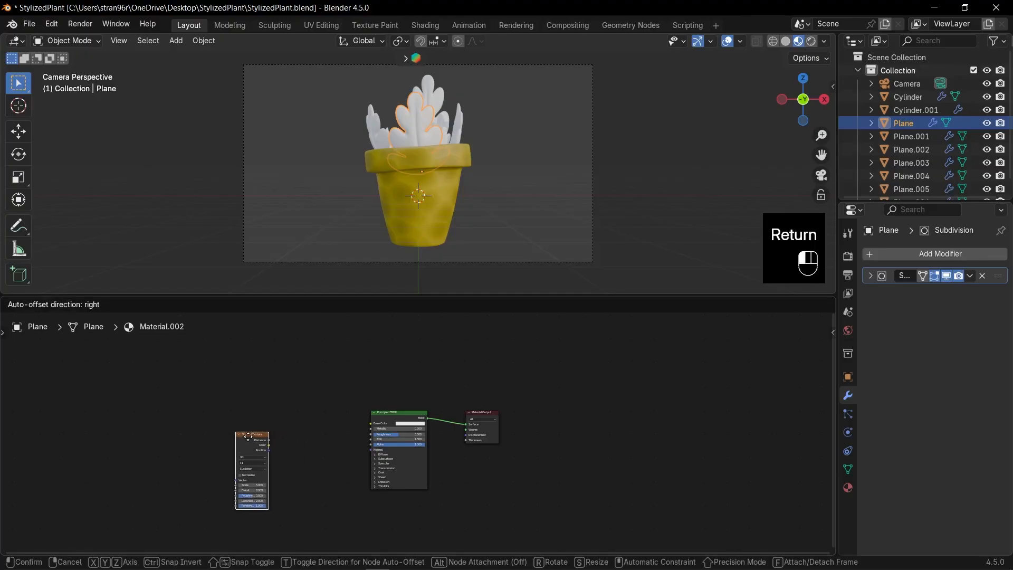
key("Return")
key("ctrl+t")
scroll(309, 441, "up", 2)
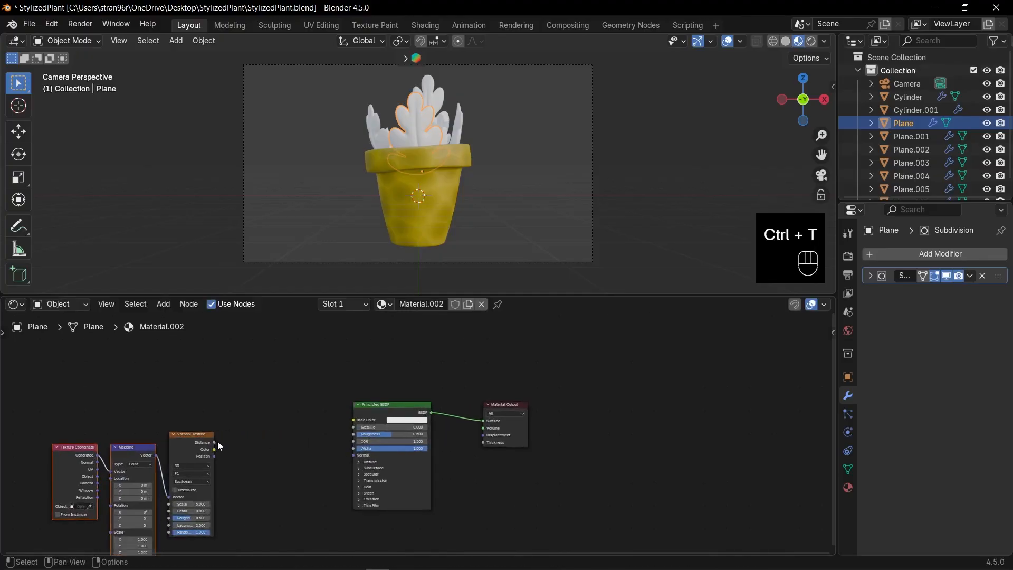
Add a Color Ramp fed by the Voronoi distance, output it directly as the leaf's surface, and frame the leaf.
left_click_drag(214, 442, 252, 433)
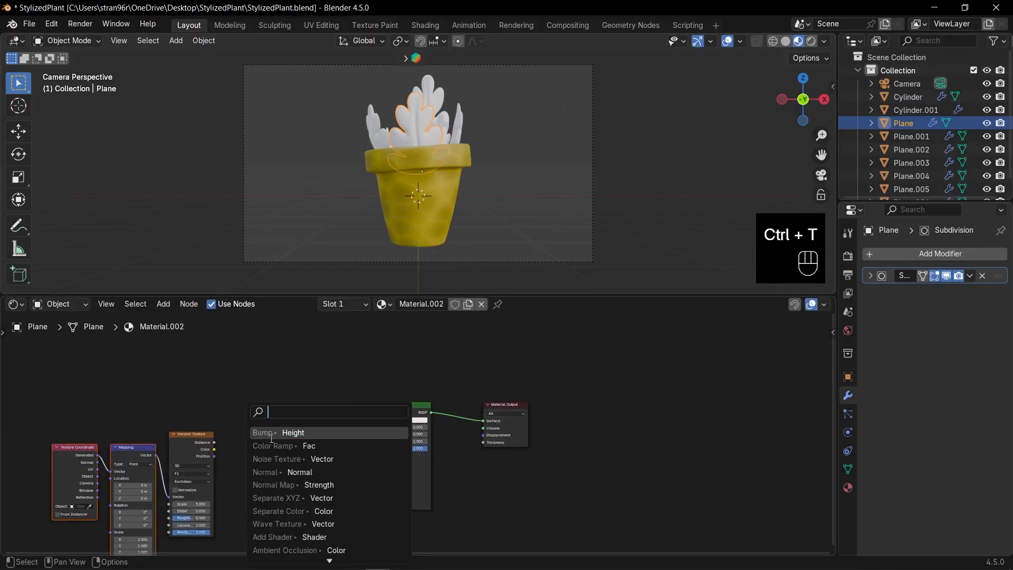
left_click(276, 445)
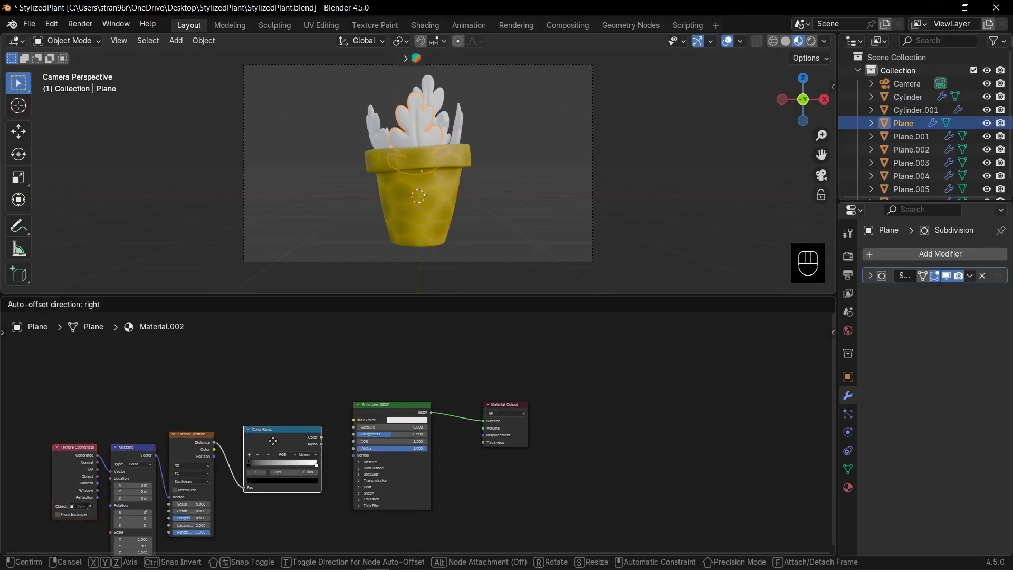
left_click(273, 444)
key("KP_Decimal")
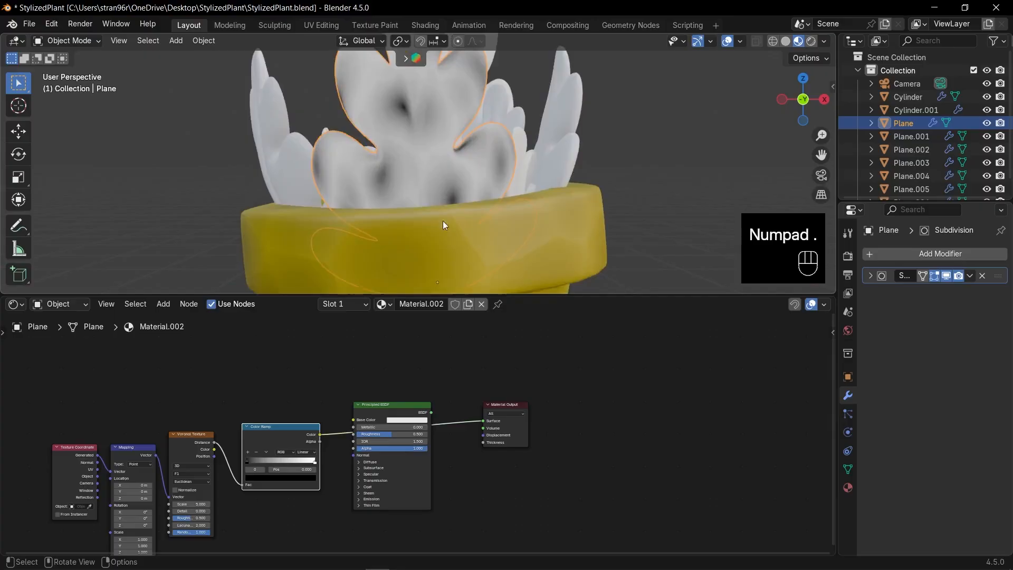
Recolor the Color Ramp's black stop dark purple and shift it inward to enlarge the dark spots.
scroll(233, 460, "up", 1)
left_click(220, 489)
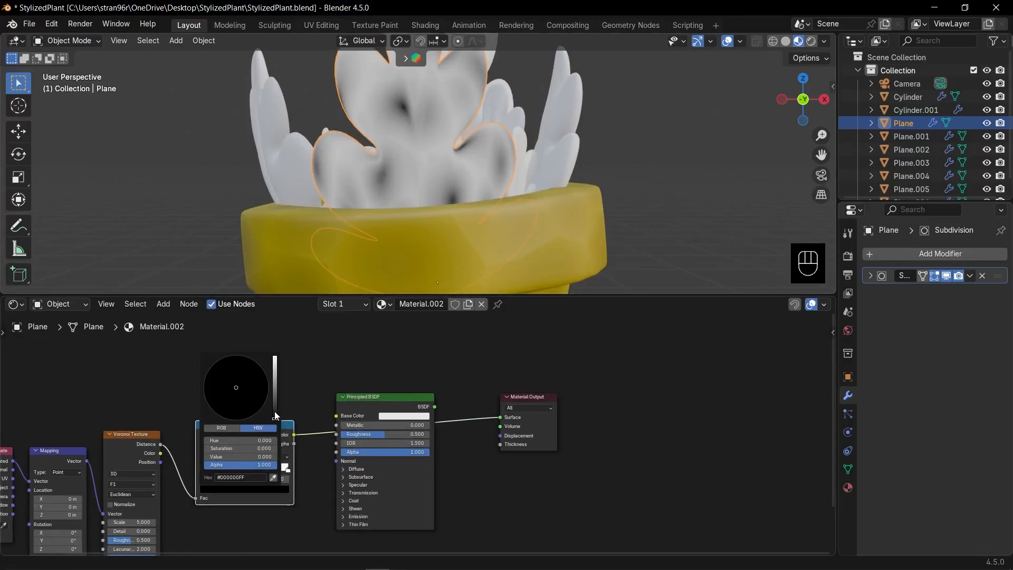
left_click_drag(275, 414, 275, 400)
left_click_drag(255, 391, 260, 402)
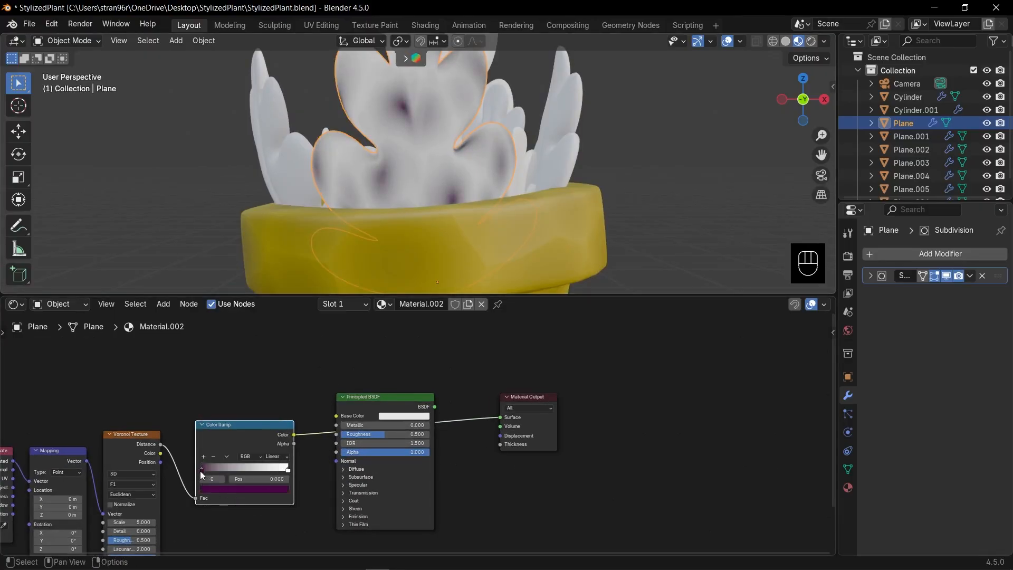
left_click_drag(201, 470, 218, 469)
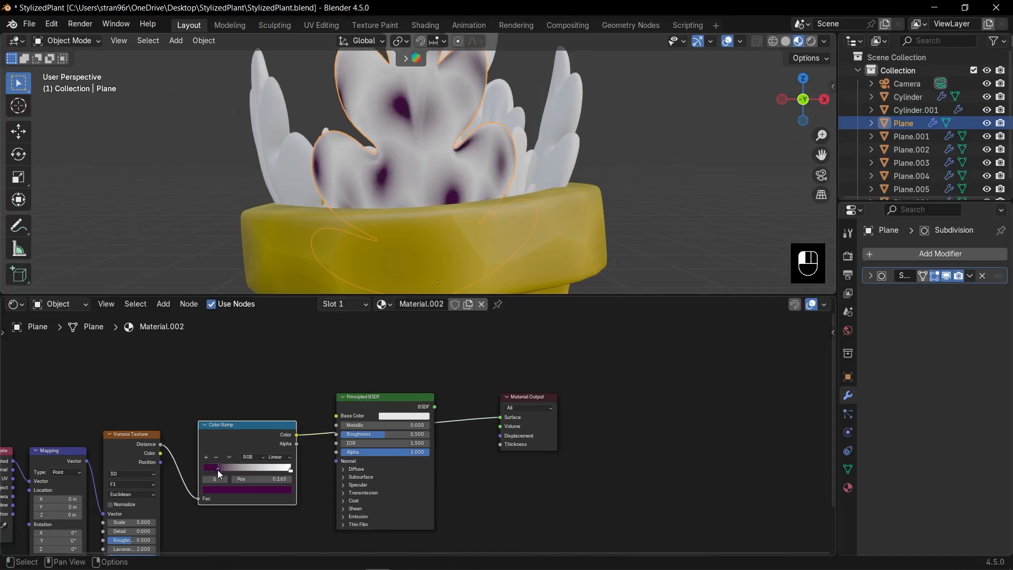
Shift the Color Ramp's white stop inward and recolor it blue-violet.
scroll(422, 211, "down", 3)
left_click_drag(239, 427, 227, 420)
left_click_drag(278, 463, 271, 464)
left_click(264, 485)
mouse_move(244, 375)
left_mouse_down()
mouse_move(253, 372)
mouse_move(237, 391)
left_mouse_up()
Add a third stop to the leaf's Color Ramp and adjust the stop colors to shades of purple.
left_click(193, 450)
left_click(234, 483)
scroll(271, 423, "up", 2)
left_click_drag(172, 472, 185, 474)
left_click(182, 500)
left_click_drag(168, 369, 172, 394)
left_click_drag(210, 340, 210, 362)
left_click_drag(177, 392, 193, 383)
Redistribute the leaf's Color Ramp stops, placing the dark purple middle stop at position 0.520.
left_click_drag(128, 472, 151, 474)
left_click_drag(185, 474, 144, 475)
mouse_move(151, 475)
left_mouse_down()
mouse_move(199, 474)
mouse_move(169, 477)
left_mouse_up()
scroll(169, 476, "down", 2)
Link the purple leaf's material to all the other leaves and save the file.
middle_click_drag(478, 153, 469, 232)
left_click(492, 216)
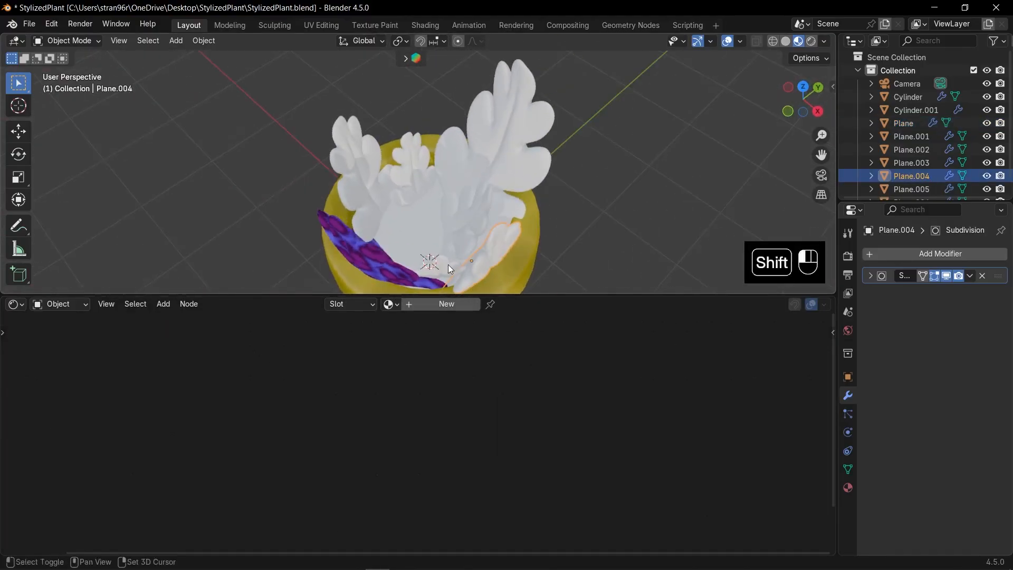
left_click(448, 265, "shift")
left_click(456, 222, "shift")
left_click(414, 182, "shift")
left_click(356, 179, "shift")
left_click(405, 224, "shift")
left_click(379, 261, "shift")
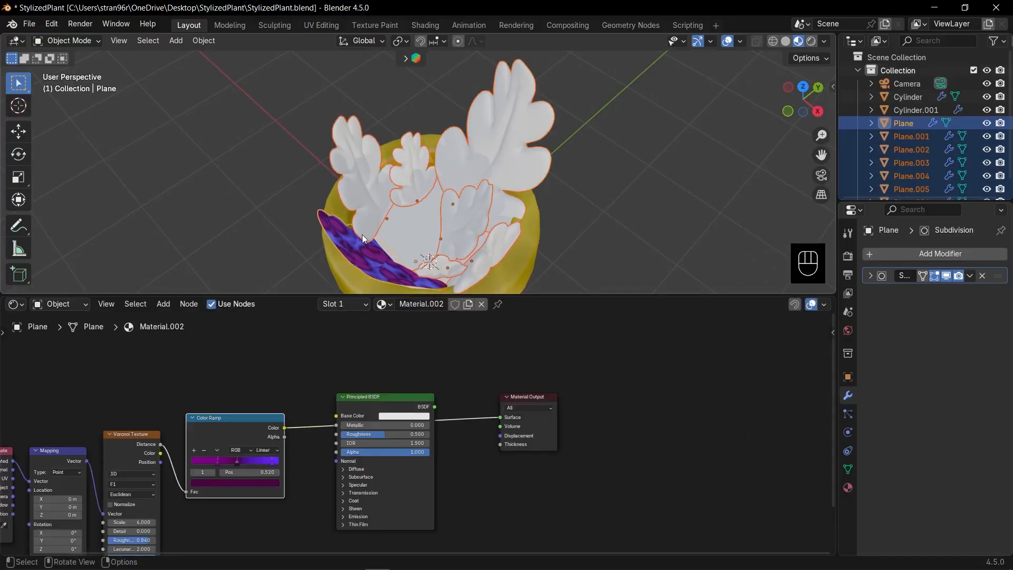
key("ctrl+l")
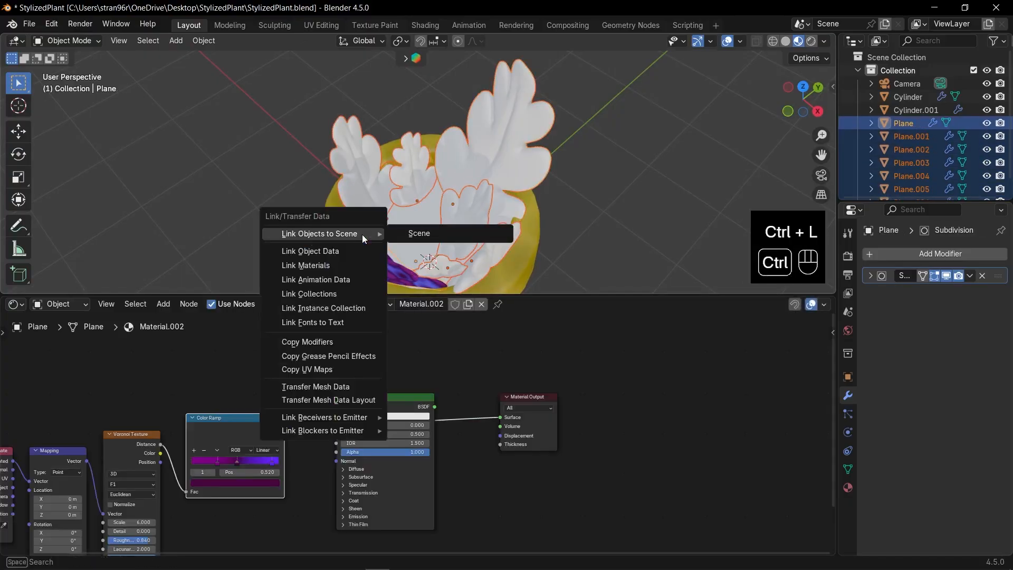
left_click(330, 265)
key("ctrl+s")
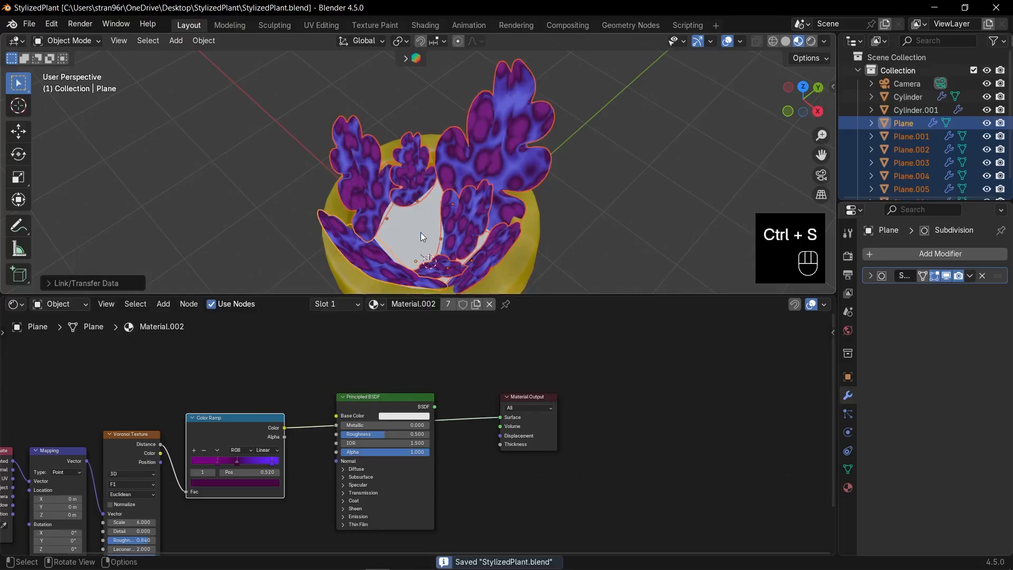
Create a new material on the soil cylinder inside the pot and add a Noise Texture with Mapping and Texture Coordinate nodes.
left_click(420, 232)
left_click(445, 305)
key("Delete")
key("shift+a")
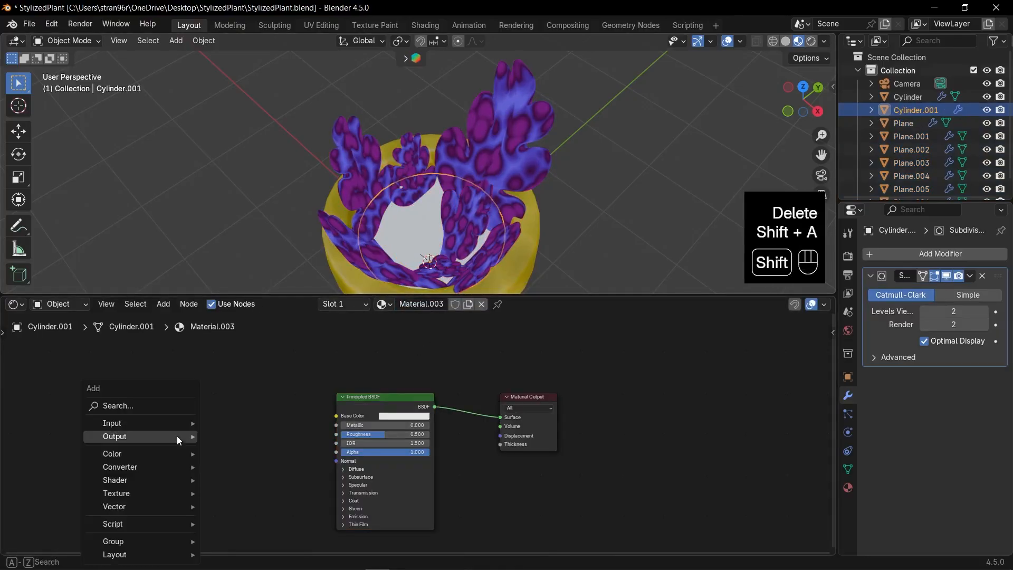
type("noi")
key("Return")
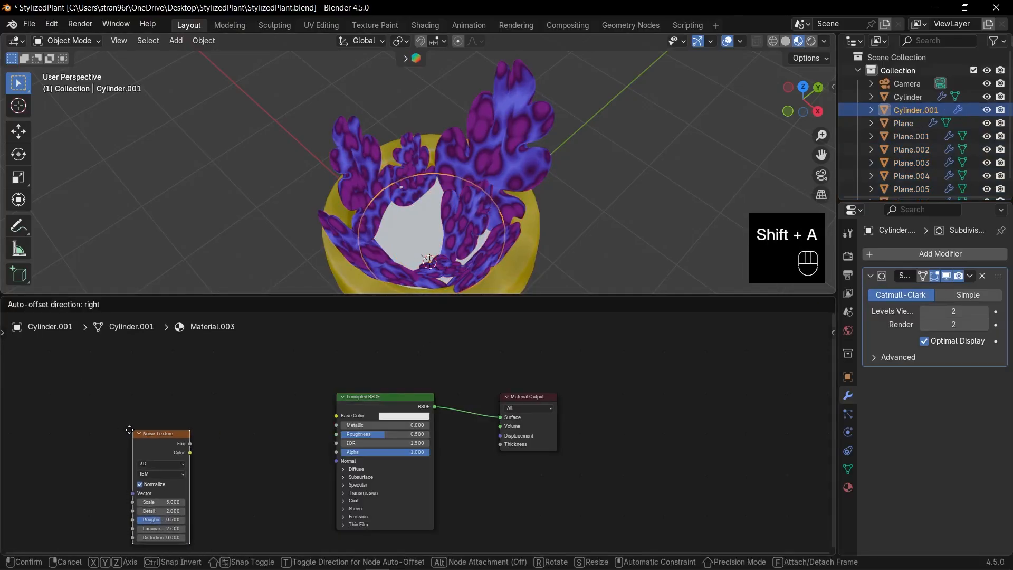
left_click(115, 429)
key("ctrl+t")
Route the Noise Texture factor through a Color Ramp into a Bump node feeding the Principled BSDF normal.
left_click_drag(177, 444, 214, 410)
left_click(232, 433)
left_click(211, 454)
scroll(209, 449, "down", 4)
left_click_drag(125, 414, 295, 476)
left_click_drag(303, 434, 327, 414)
left_click(370, 446)
Set the soil's base color to dark reddish brown and its Bump distance to 0.101.
scroll(417, 435, "up", 2)
left_click(400, 415)
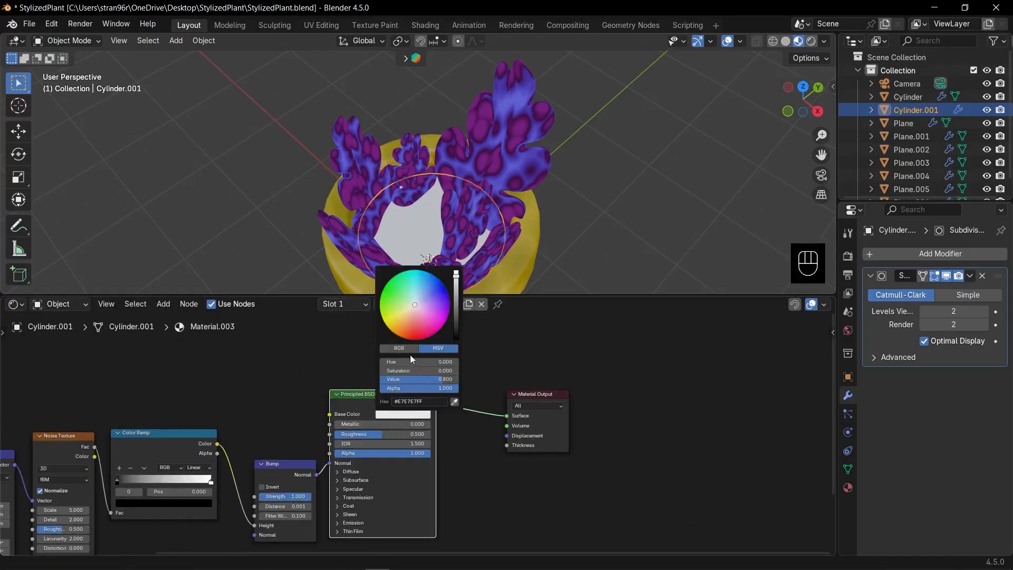
left_click(403, 331)
left_click_drag(458, 294, 458, 310)
scroll(280, 425, "up", 4)
left_click(267, 534)
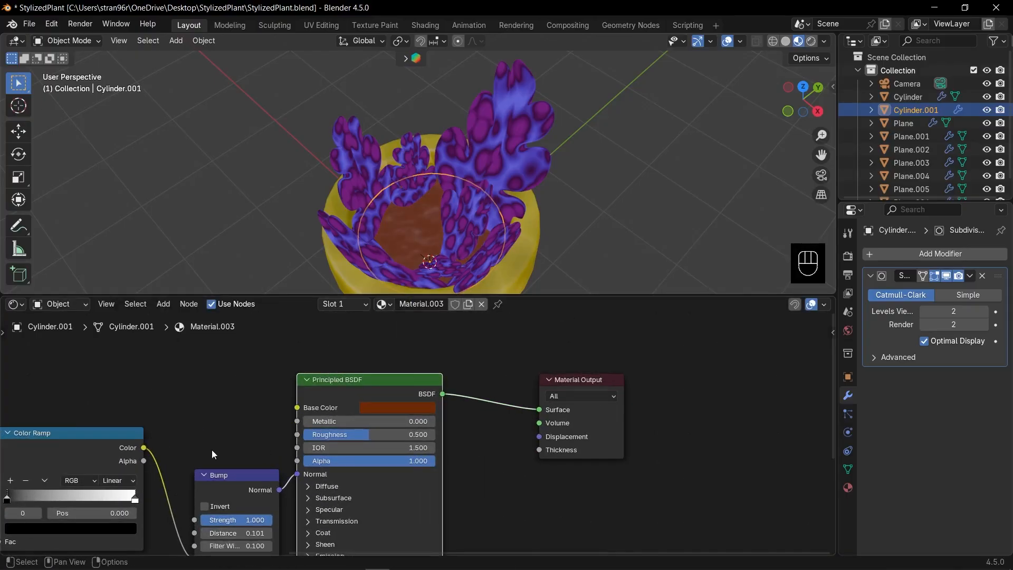
Move the soil Color Ramp's black stop to position 0.276 and raise the Noise Texture scale to 13.3.
scroll(211, 449, "down", 4)
left_click_drag(180, 445, 190, 440)
left_click_drag(128, 477, 154, 477)
left_click_drag(62, 510, 105, 510)
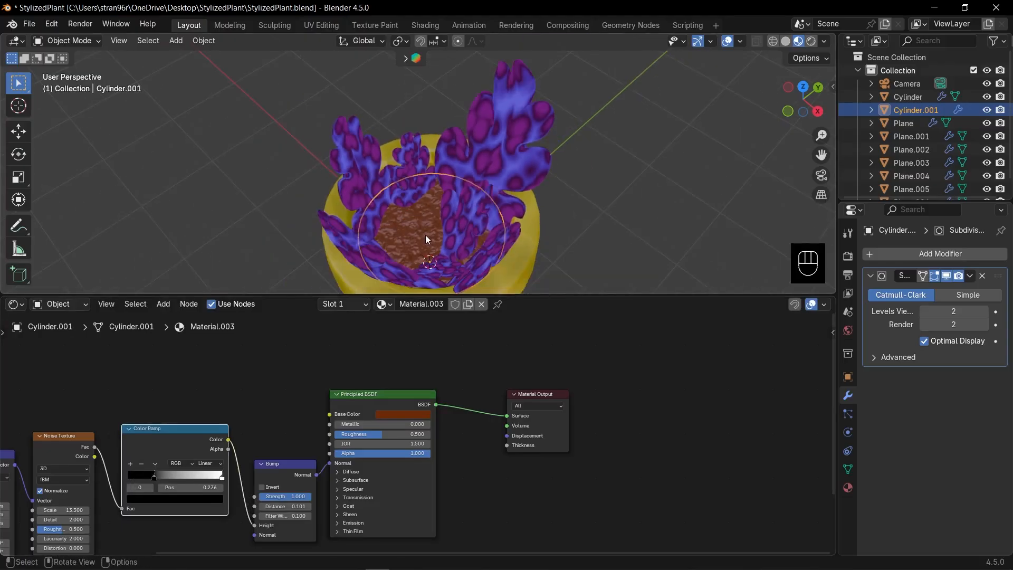